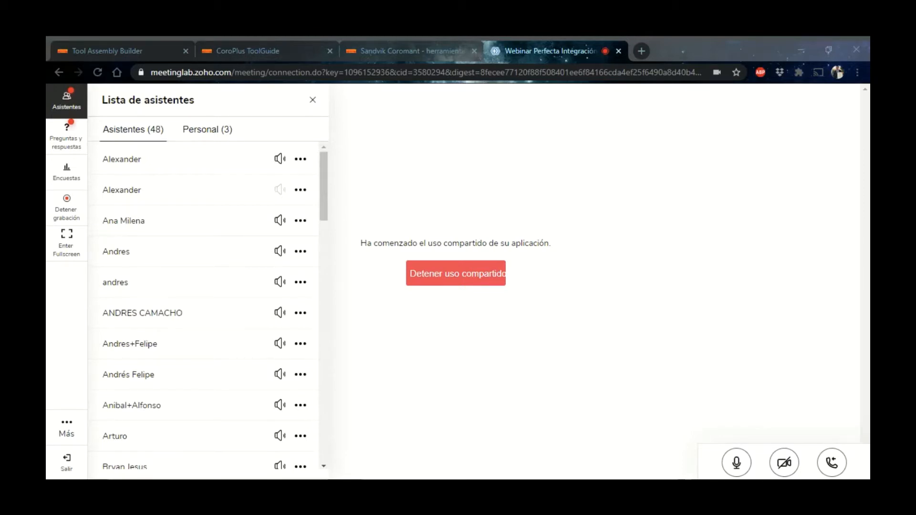
Step: Switch from the webinar page to the Sandvik Coromant website and look over its home page
{"action": "left_click", "coordinate": [385, 48]}
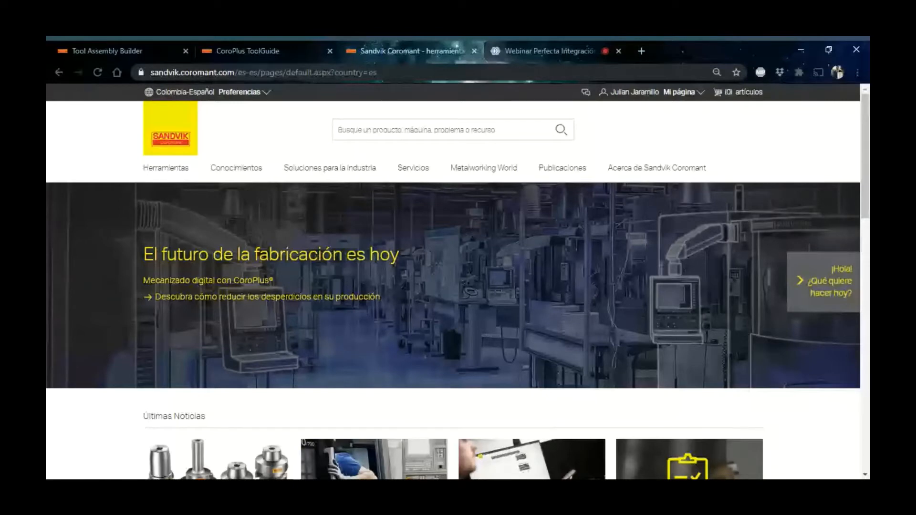
{"action": "scroll", "coordinate": [532, 287], "scroll_direction": "down", "scroll_amount": 1}
{"action": "key", "text": "ctrl+l"}
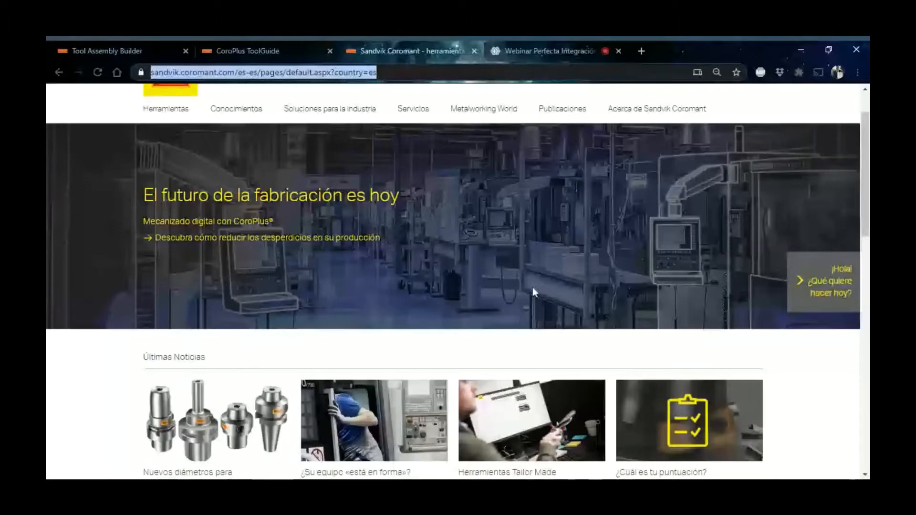
{"action": "scroll", "coordinate": [532, 289], "scroll_direction": "up", "scroll_amount": 2}
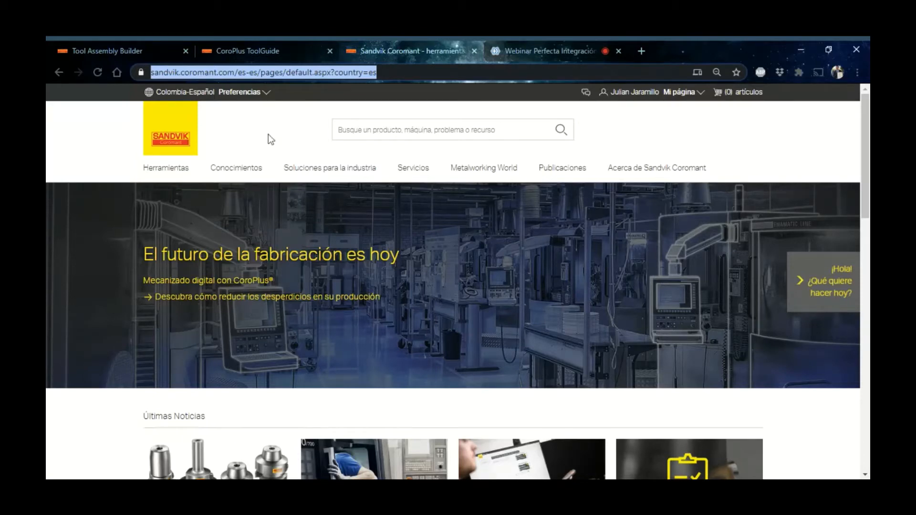
Step: Open the Herramientas page and look through the machining tools sorted by application
{"action": "left_click", "coordinate": [181, 175]}
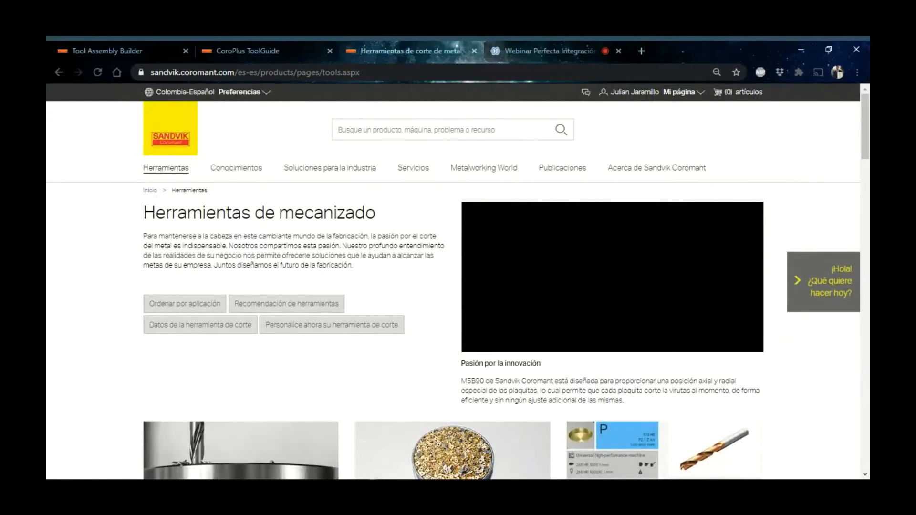
{"action": "scroll", "coordinate": [345, 256], "scroll_direction": "down", "scroll_amount": 8}
{"action": "scroll", "coordinate": [345, 257], "scroll_direction": "down", "scroll_amount": 2}
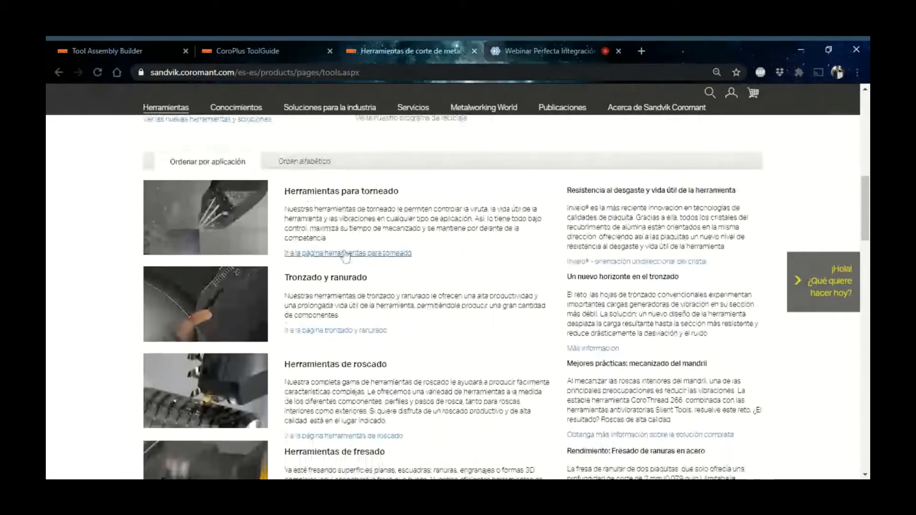
{"action": "scroll", "coordinate": [345, 257], "scroll_direction": "down", "scroll_amount": 1}
{"action": "scroll", "coordinate": [345, 257], "scroll_direction": "down", "scroll_amount": 3}
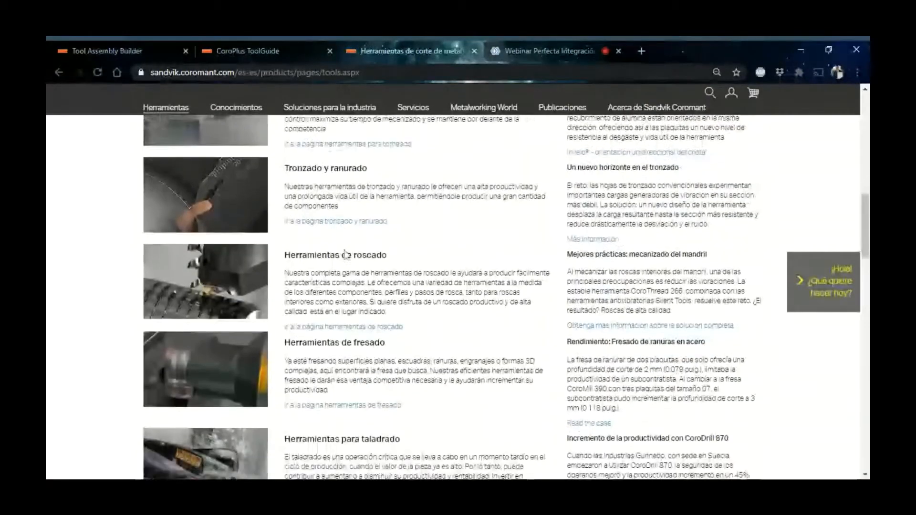
{"action": "scroll", "coordinate": [396, 154], "scroll_direction": "up", "scroll_amount": 15}
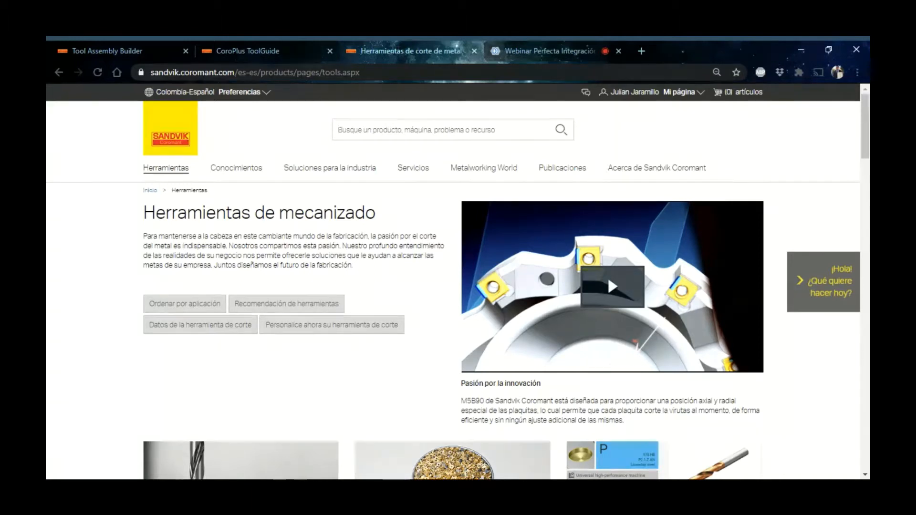
Step: Search the site for r390-050q22 and open the product page of the R390-050Q22-18H shoulder milling cutter
{"action": "type", "text": "r390"}
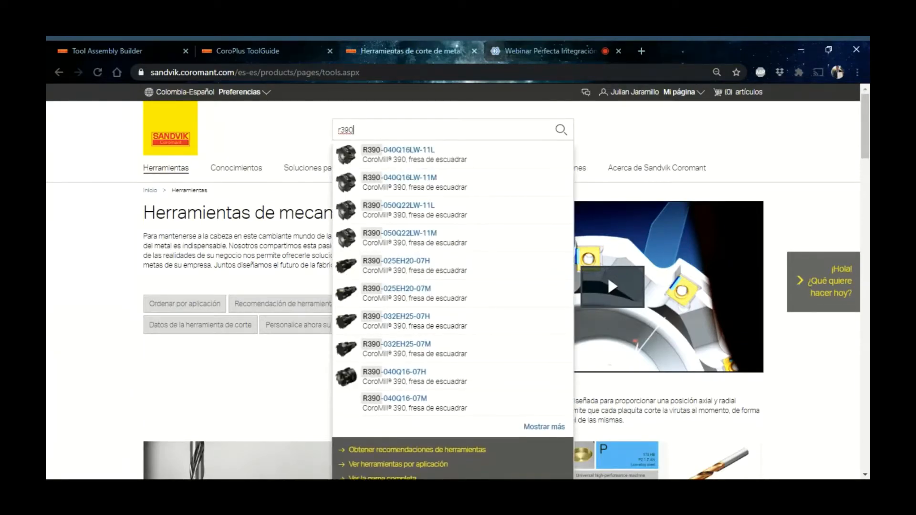
{"action": "type", "text": "-050"}
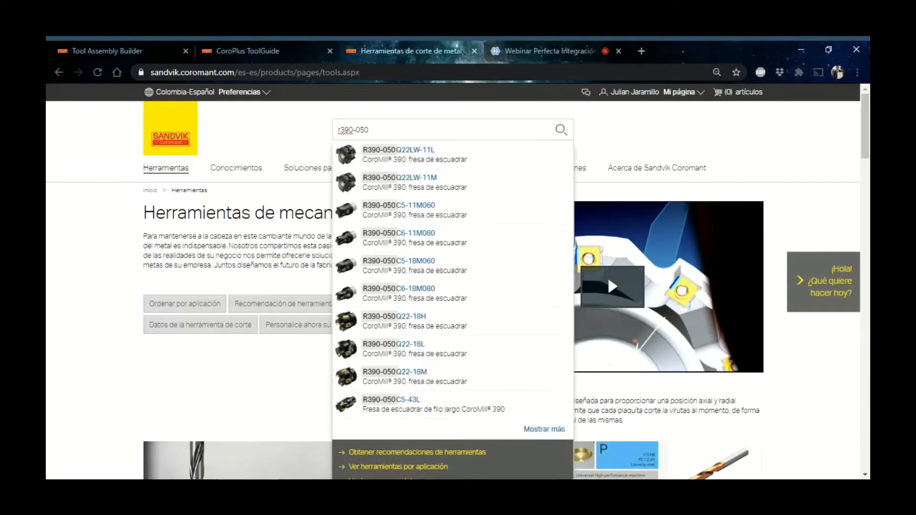
{"action": "type", "text": "q2"}
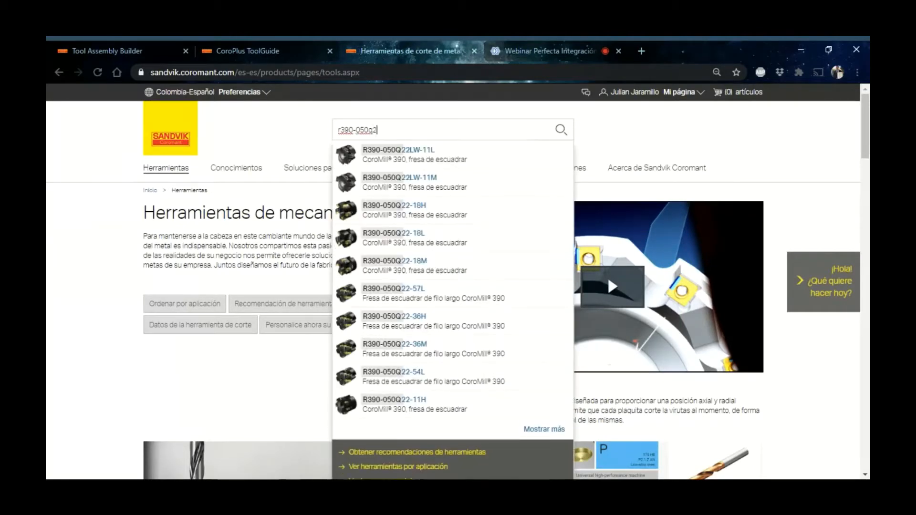
{"action": "type", "text": "2"}
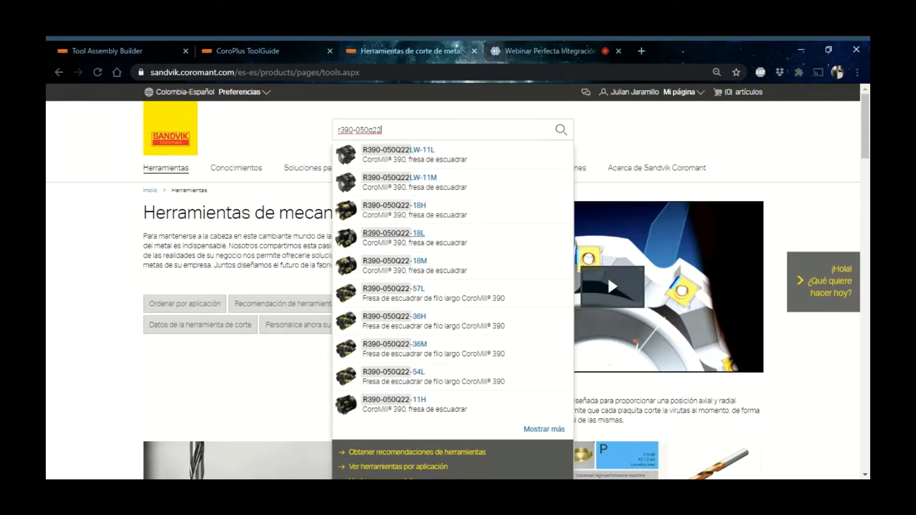
{"action": "left_click", "coordinate": [417, 215]}
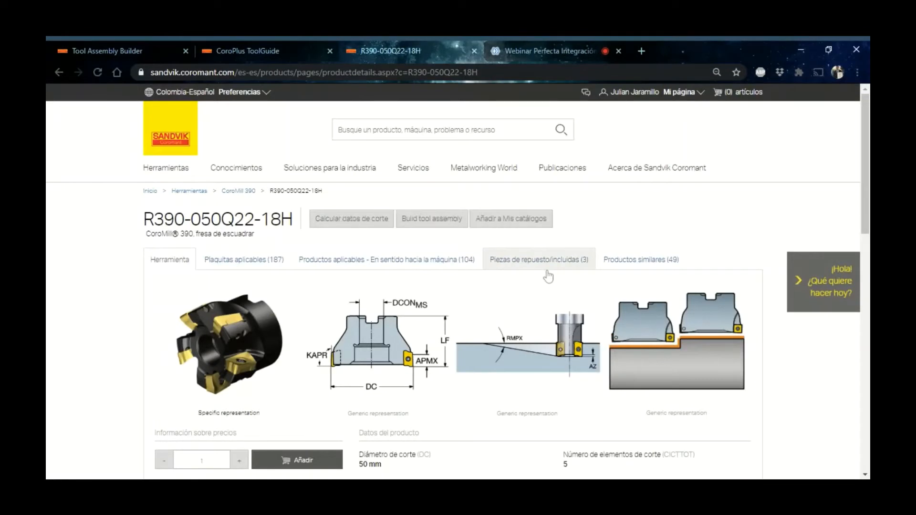
Step: Examine the cutter's product data, including cutting diameter, cutting depths, machine-side coupling and the available model downloads
{"action": "scroll", "coordinate": [549, 277], "scroll_direction": "down", "scroll_amount": 1}
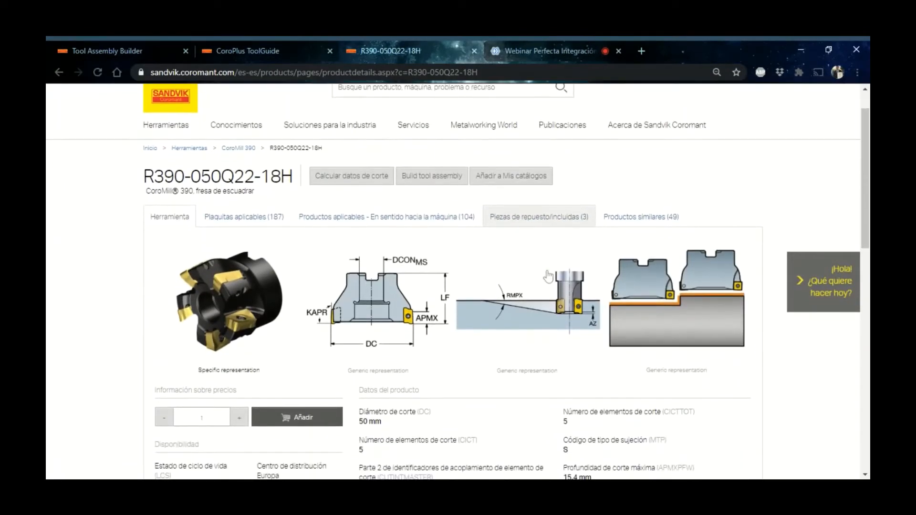
{"action": "scroll", "coordinate": [548, 276], "scroll_direction": "down", "scroll_amount": 1}
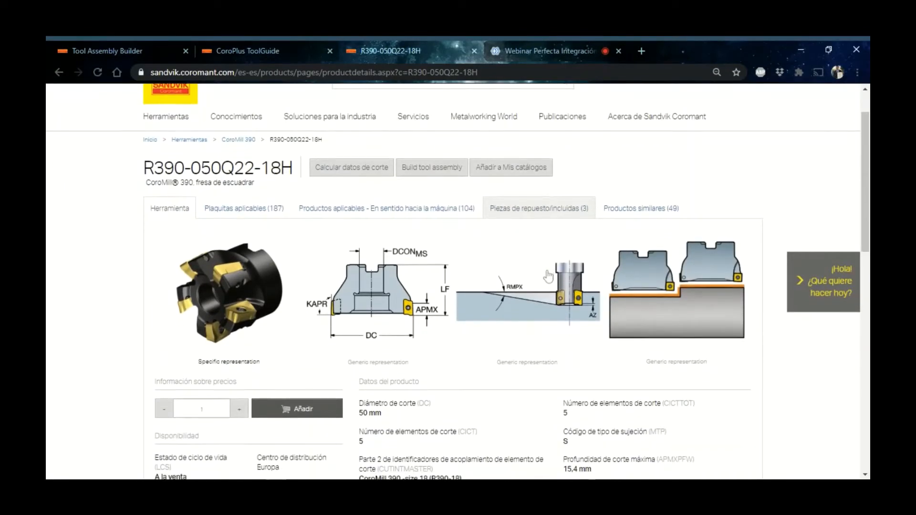
{"action": "scroll", "coordinate": [548, 276], "scroll_direction": "down", "scroll_amount": 2}
{"action": "scroll", "coordinate": [548, 276], "scroll_direction": "down", "scroll_amount": 1}
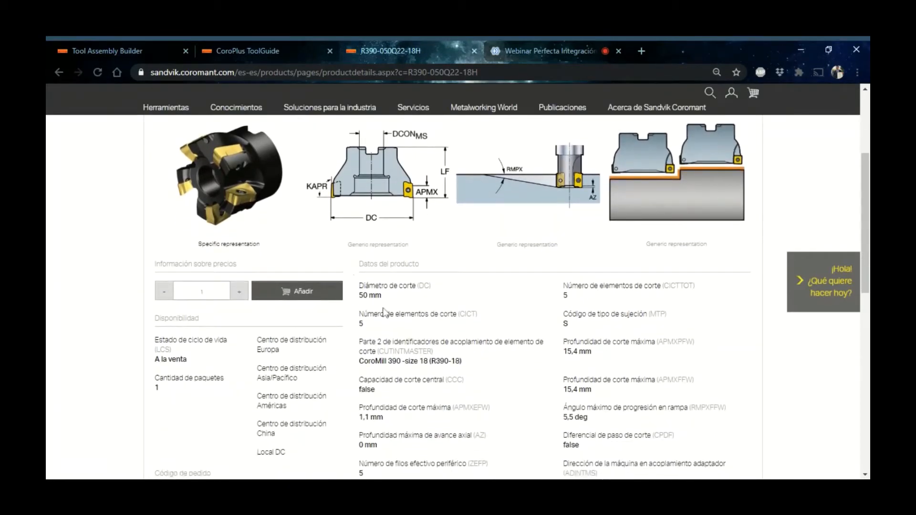
{"action": "scroll", "coordinate": [660, 300], "scroll_direction": "up", "scroll_amount": 1}
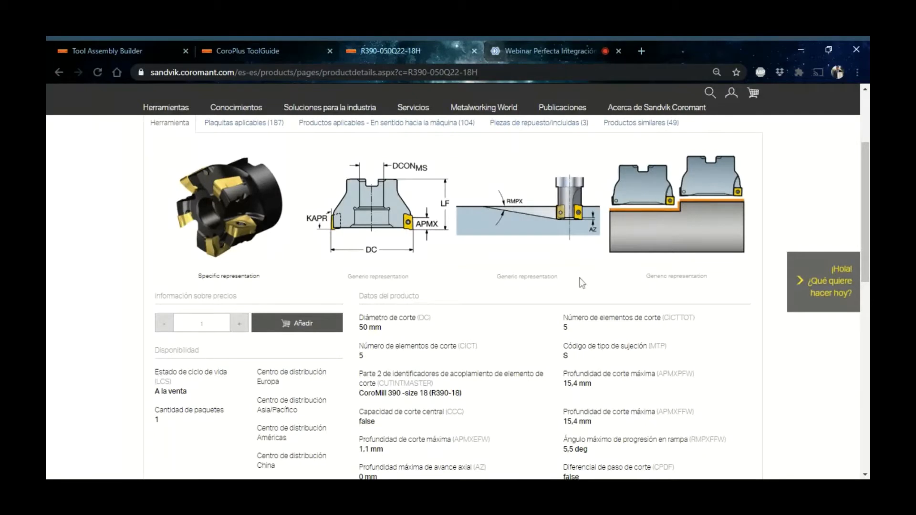
{"action": "scroll", "coordinate": [579, 281], "scroll_direction": "down", "scroll_amount": 1}
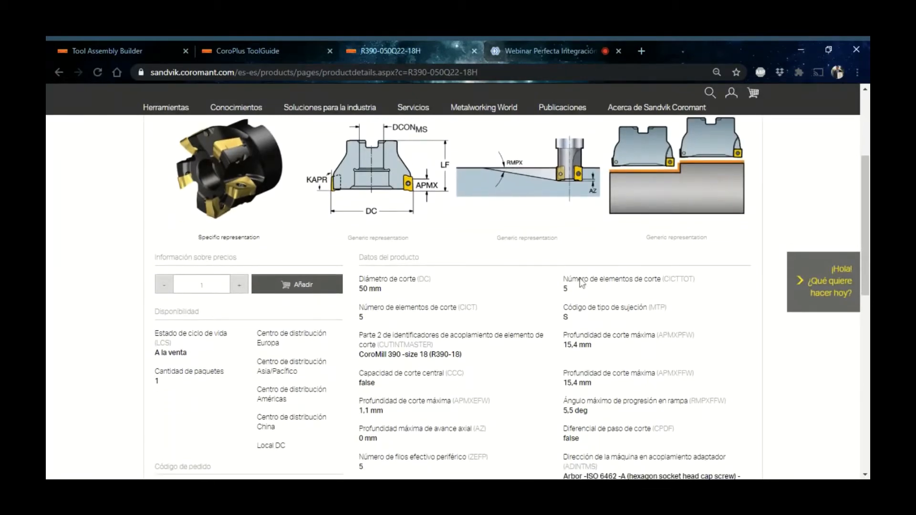
{"action": "scroll", "coordinate": [581, 283], "scroll_direction": "down", "scroll_amount": 1}
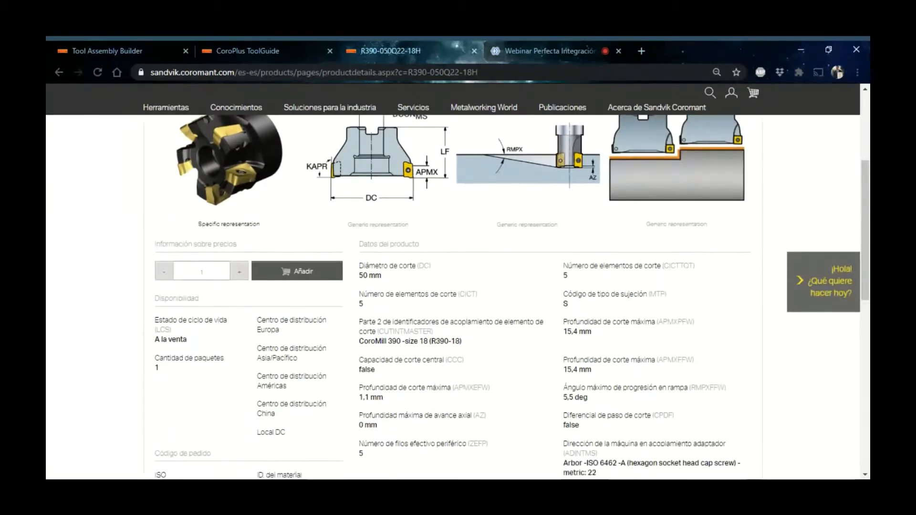
{"action": "scroll", "coordinate": [614, 371], "scroll_direction": "down", "scroll_amount": 3}
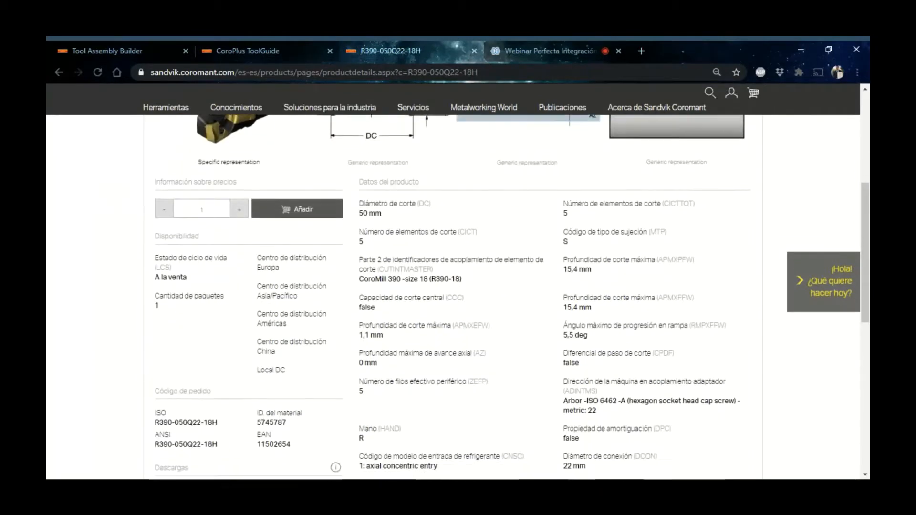
{"action": "scroll", "coordinate": [615, 371], "scroll_direction": "down", "scroll_amount": 1}
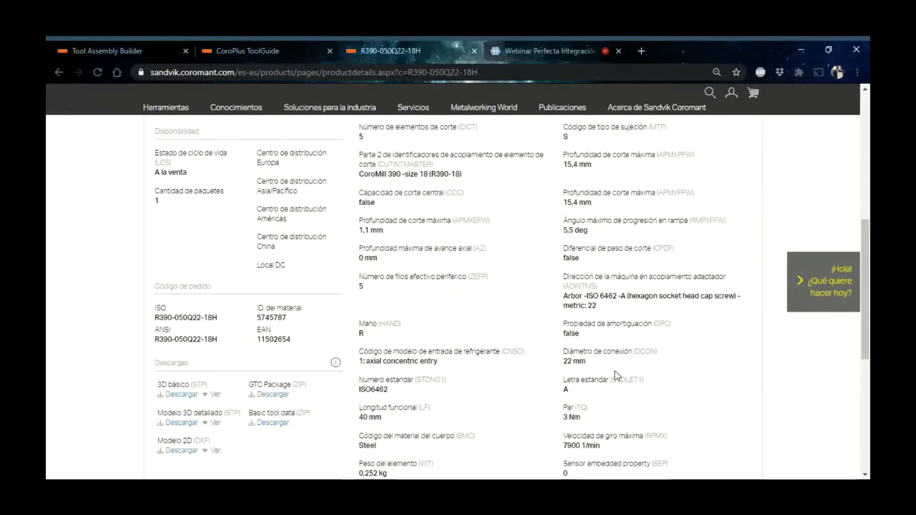
{"action": "scroll", "coordinate": [614, 371], "scroll_direction": "down", "scroll_amount": 2}
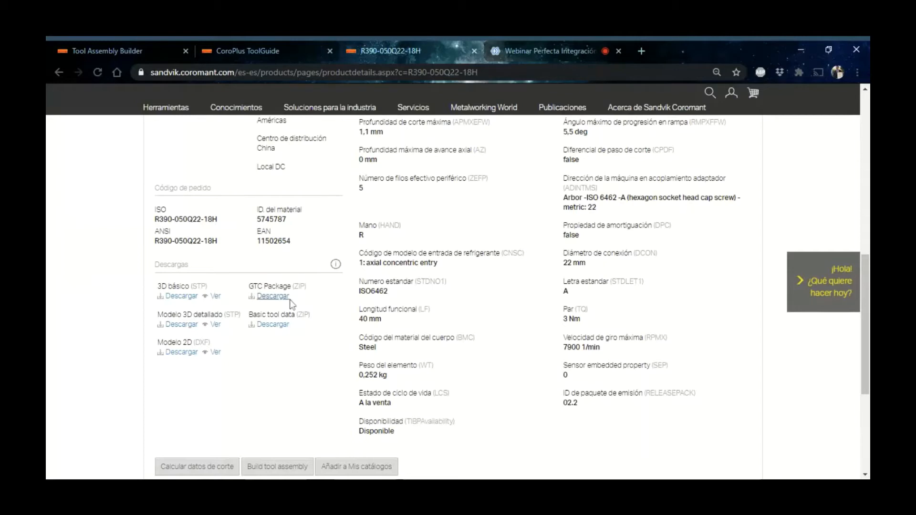
{"action": "scroll", "coordinate": [291, 304], "scroll_direction": "down", "scroll_amount": 1}
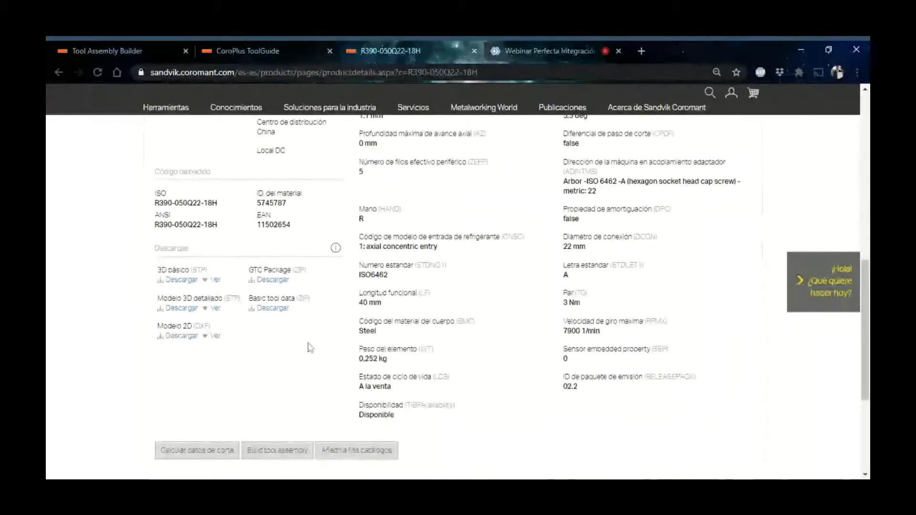
Step: Preview the cutter's basic 3D model, rotate it to inspect it from several sides, and close the preview
{"action": "left_click", "coordinate": [214, 280]}
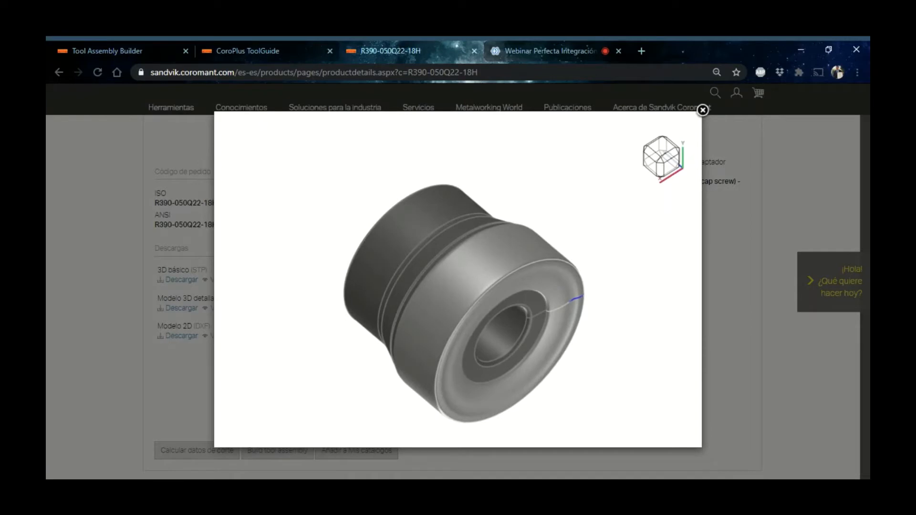
{"action": "left_click_drag", "start_coordinate": [451, 267], "coordinate": [578, 240]}
{"action": "left_click_drag", "start_coordinate": [563, 247], "coordinate": [348, 268]}
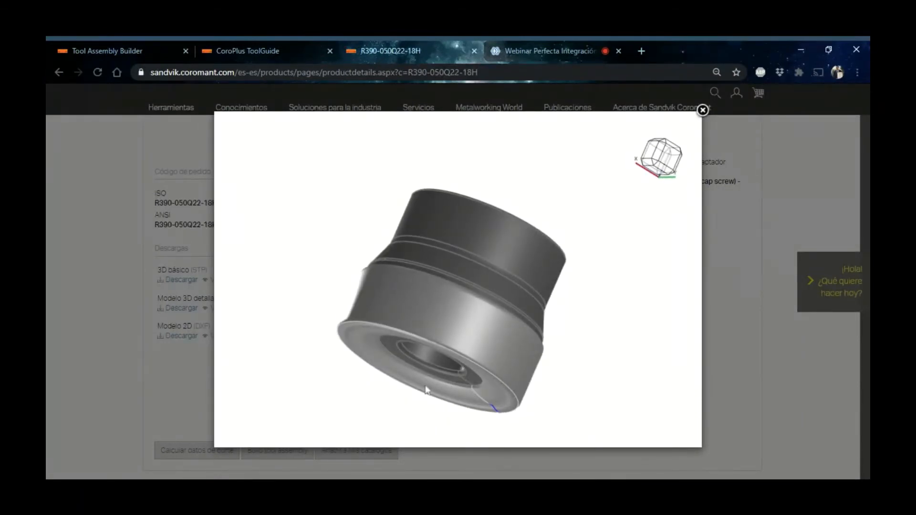
{"action": "left_click_drag", "start_coordinate": [430, 309], "coordinate": [501, 222]}
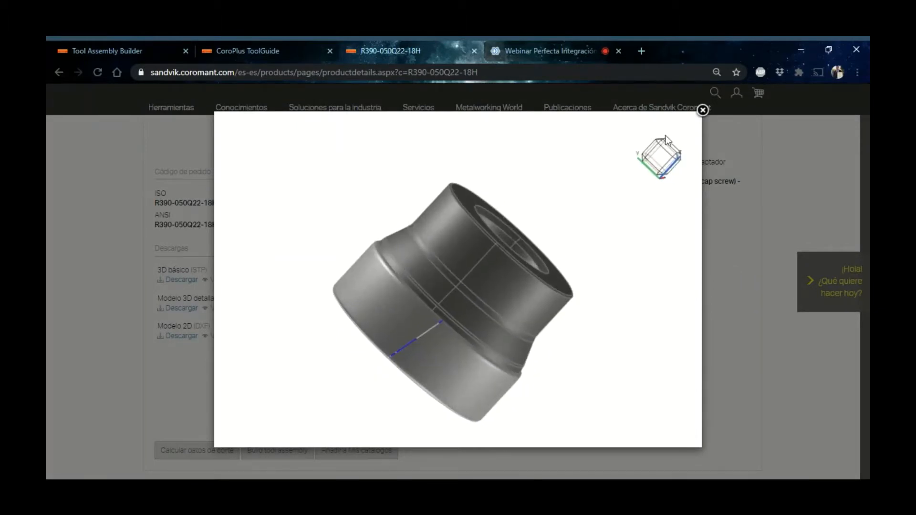
{"action": "left_click", "coordinate": [701, 112]}
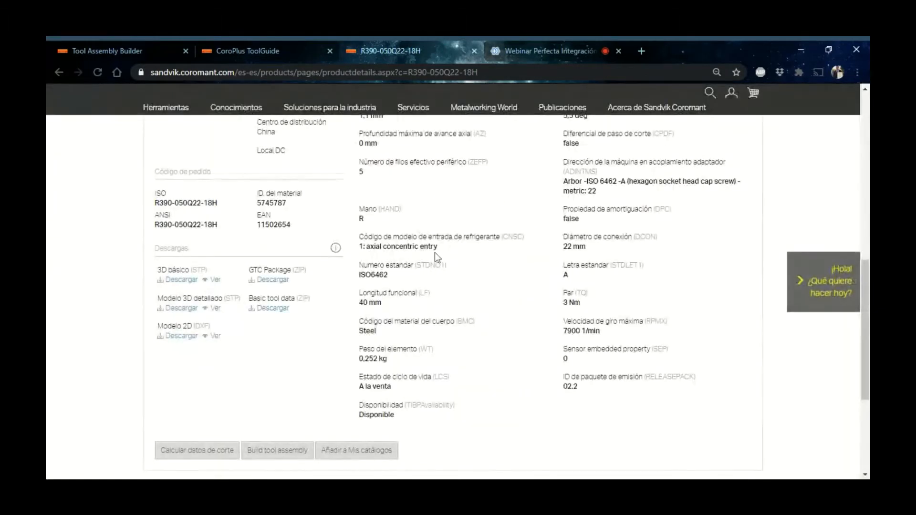
Step: Preview the cutter's dimensioned 2D model at a size that shows the whole drawing, and close the preview
{"action": "left_click", "coordinate": [214, 337]}
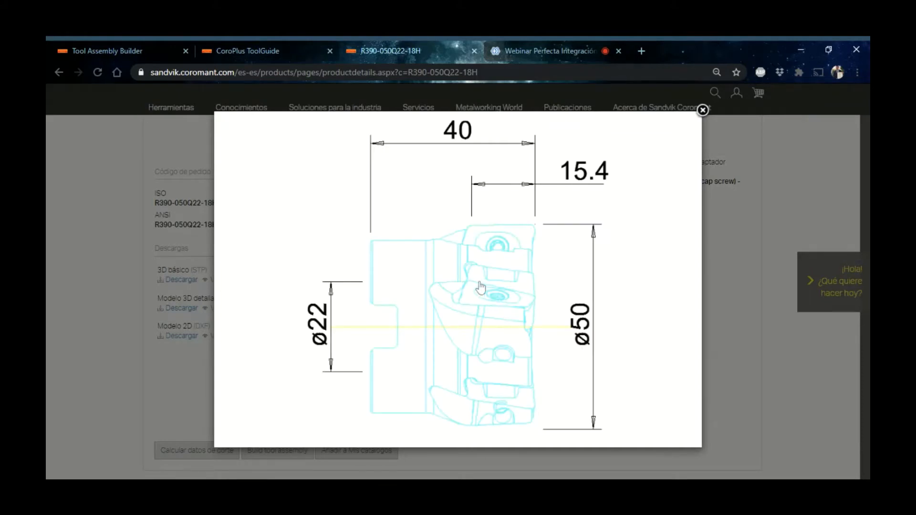
{"action": "scroll", "coordinate": [480, 288], "scroll_direction": "down", "scroll_amount": 2}
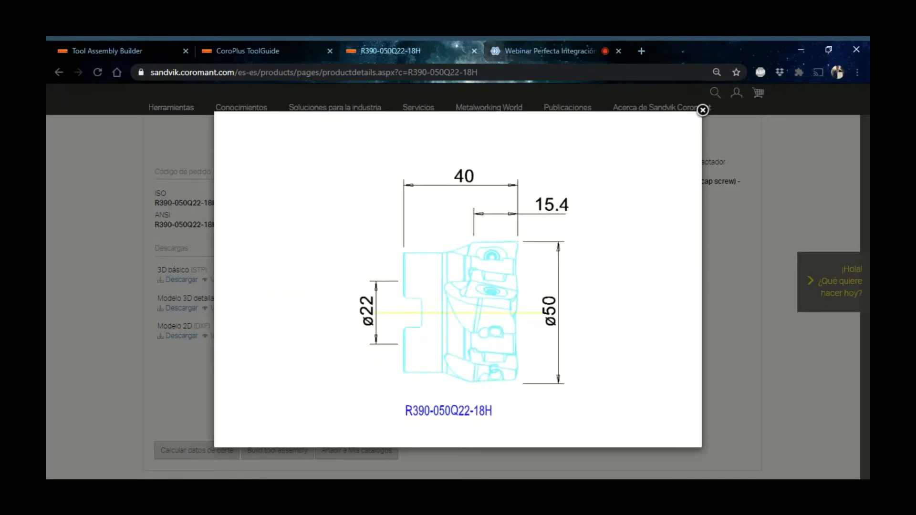
{"action": "left_click", "coordinate": [703, 111]}
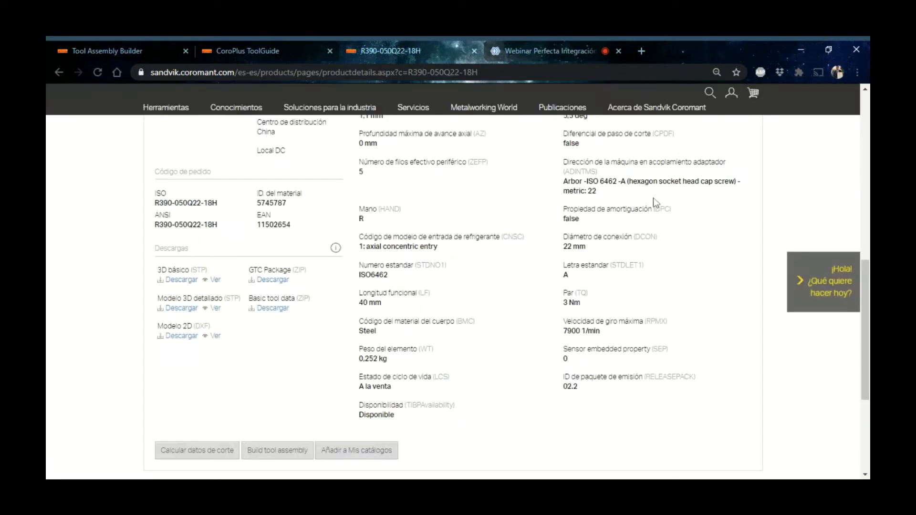
Step: Start a new online tool assembly based on the R390-050Q22-18H cutter
{"action": "scroll", "coordinate": [653, 199], "scroll_direction": "up", "scroll_amount": 4}
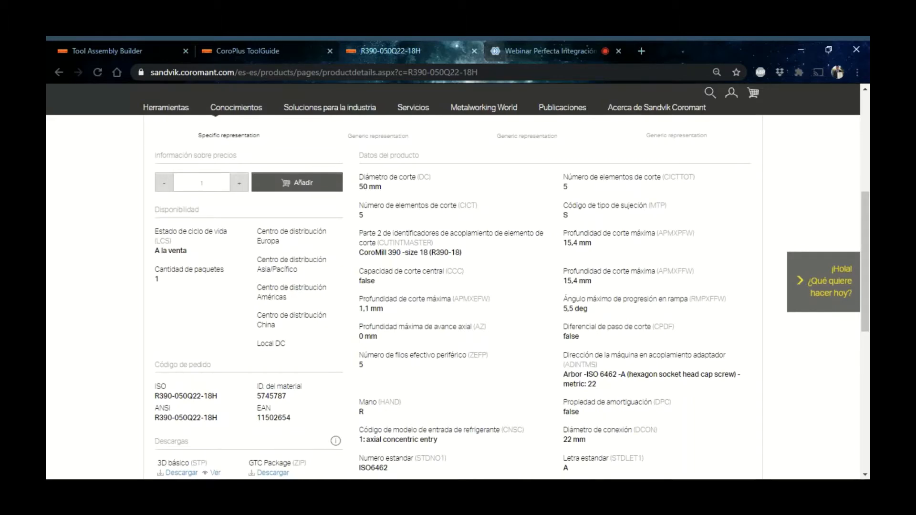
{"action": "scroll", "coordinate": [654, 199], "scroll_direction": "up", "scroll_amount": 6}
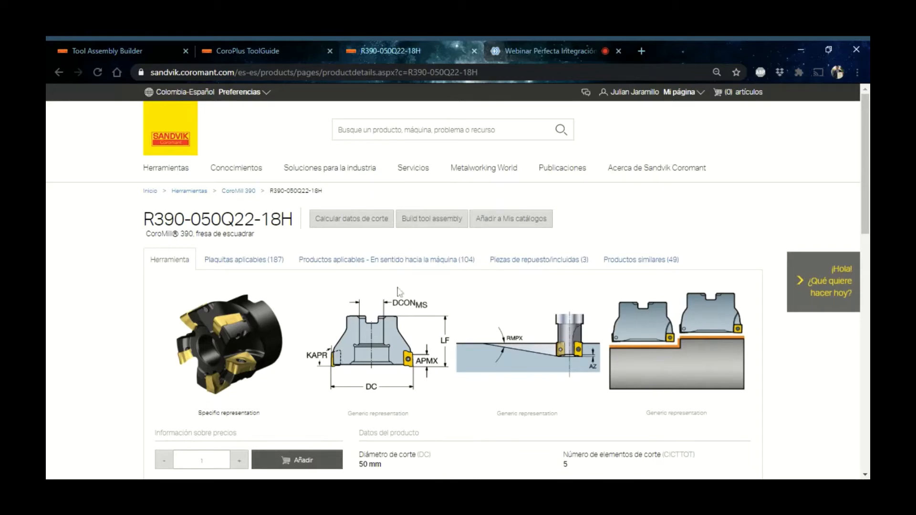
{"action": "left_click", "coordinate": [439, 229]}
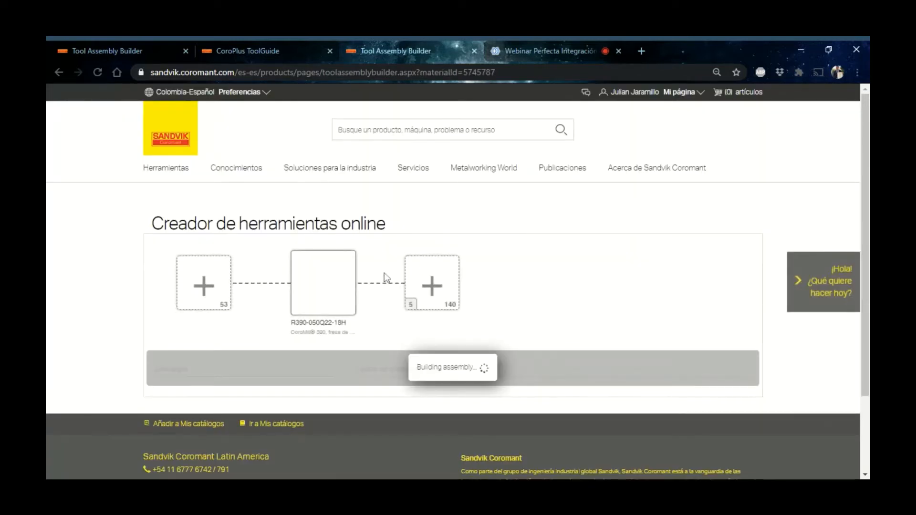
Step: Open the compatible machine-side adapters of type "Adaptador - x diámetros" and look through the available adapters
{"action": "left_click", "coordinate": [204, 294]}
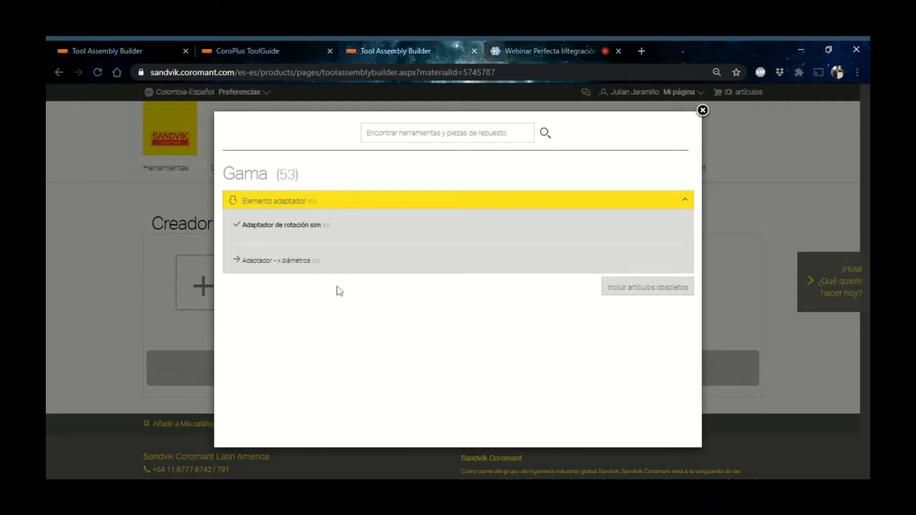
{"action": "left_click", "coordinate": [292, 268]}
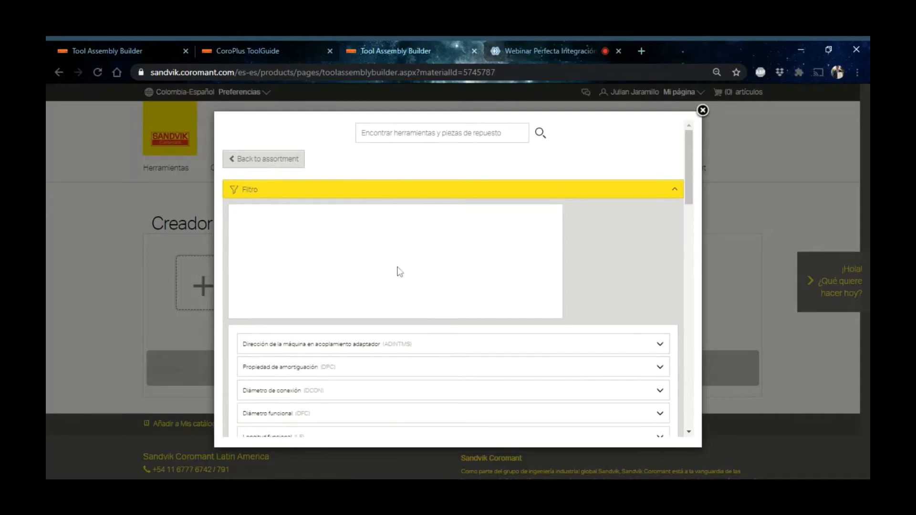
{"action": "scroll", "coordinate": [400, 272], "scroll_direction": "down", "scroll_amount": 4}
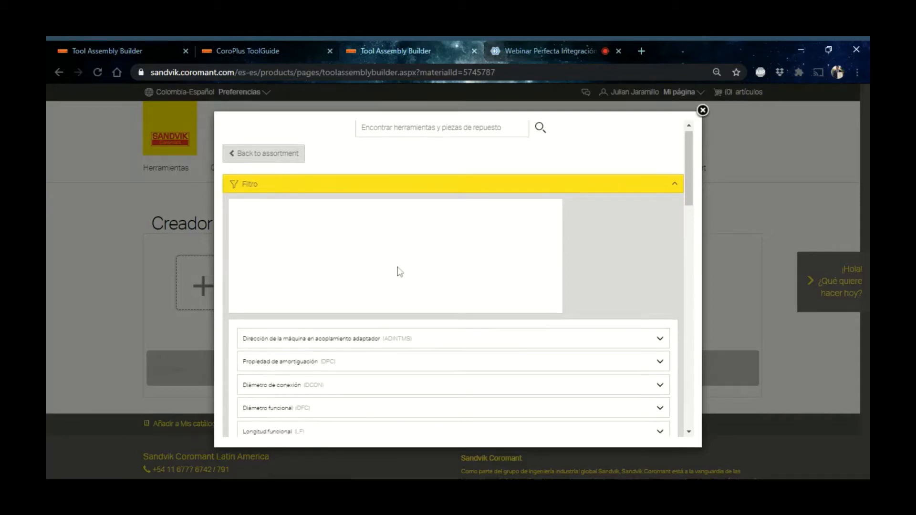
{"action": "scroll", "coordinate": [400, 272], "scroll_direction": "down", "scroll_amount": 10}
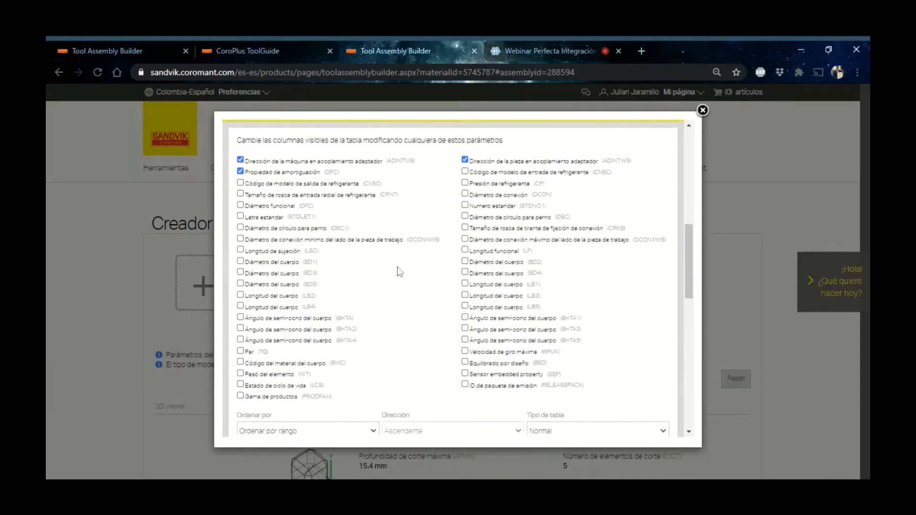
{"action": "scroll", "coordinate": [400, 272], "scroll_direction": "down", "scroll_amount": 5}
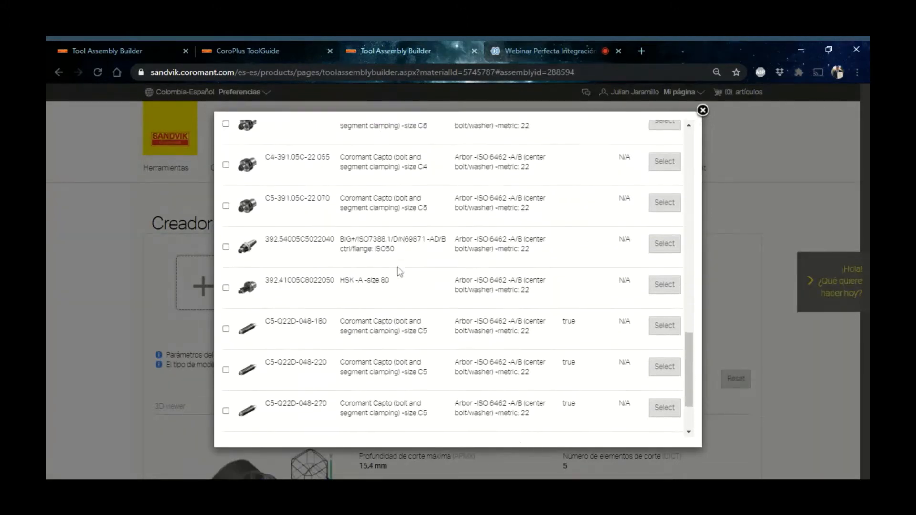
{"action": "scroll", "coordinate": [398, 273], "scroll_direction": "up", "scroll_amount": 8}
{"action": "scroll", "coordinate": [398, 273], "scroll_direction": "up", "scroll_amount": 10}
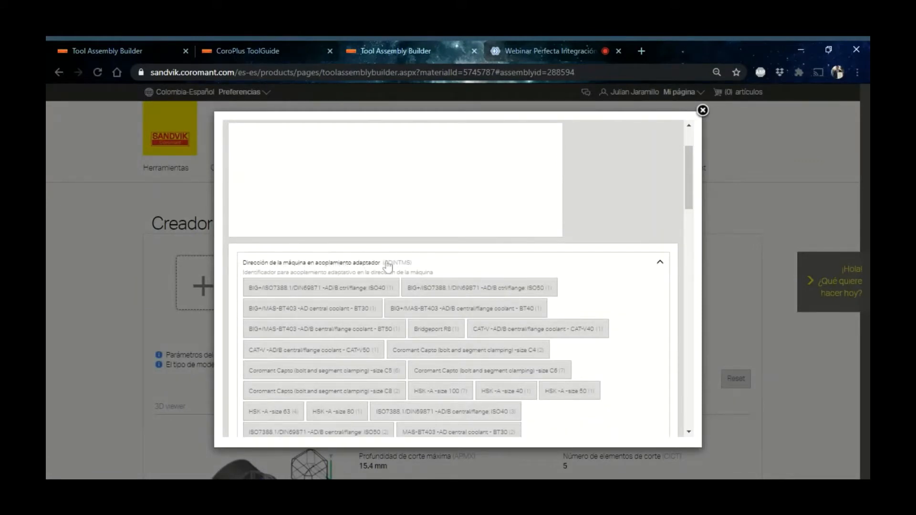
Step: Filter the adapters to the machine-side coupling MAS-BT403 -AD/B central/flange coolant - BT40
{"action": "scroll", "coordinate": [388, 267], "scroll_direction": "down", "scroll_amount": 2}
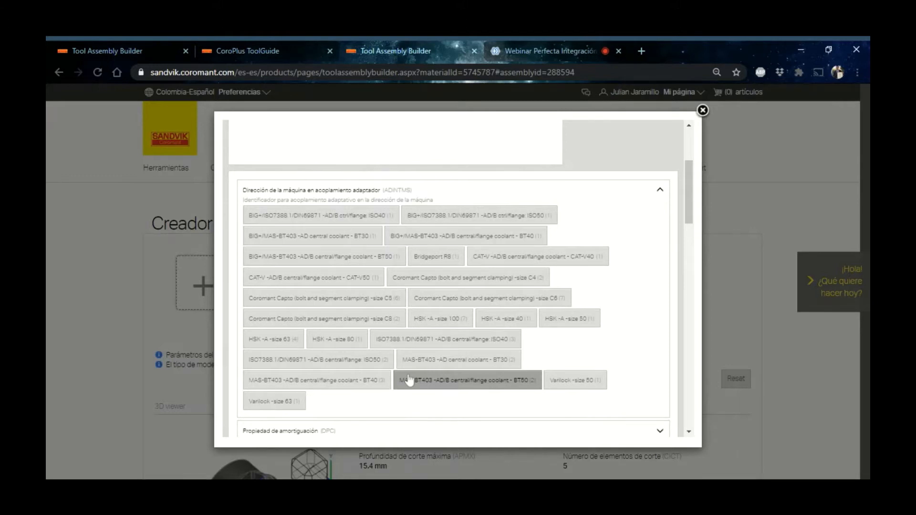
{"action": "left_click", "coordinate": [353, 381]}
{"action": "left_click", "coordinate": [584, 215]}
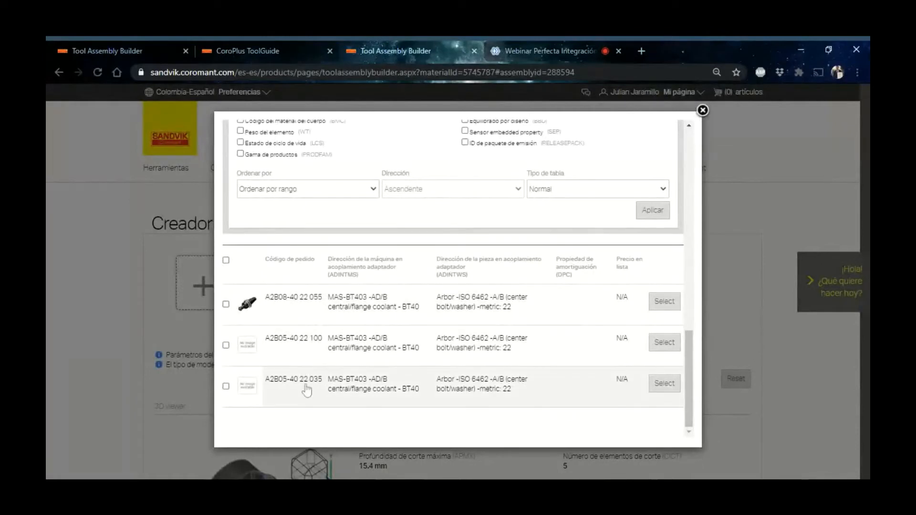
Step: Choose adapter A2B08-40 22 055 and add it to the machine side of the cutter assembly
{"action": "left_click", "coordinate": [226, 305]}
{"action": "left_click", "coordinate": [304, 318]}
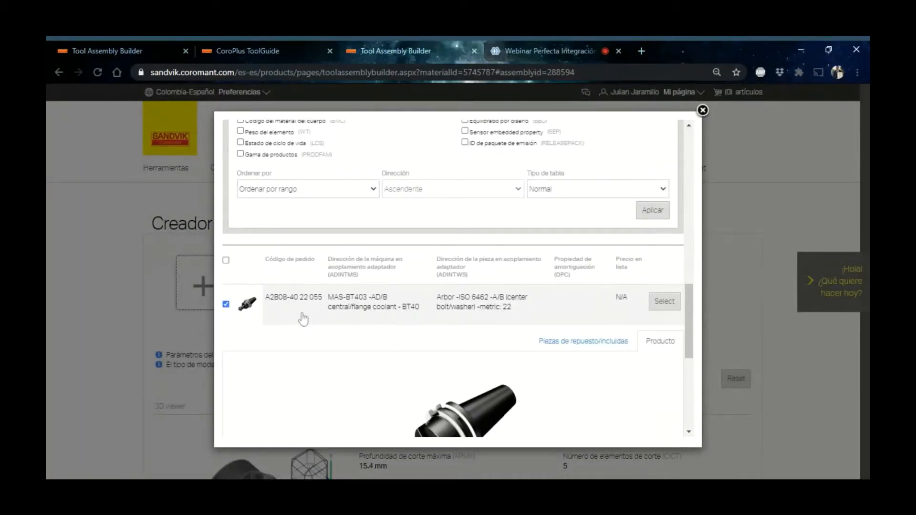
{"action": "left_click", "coordinate": [664, 307]}
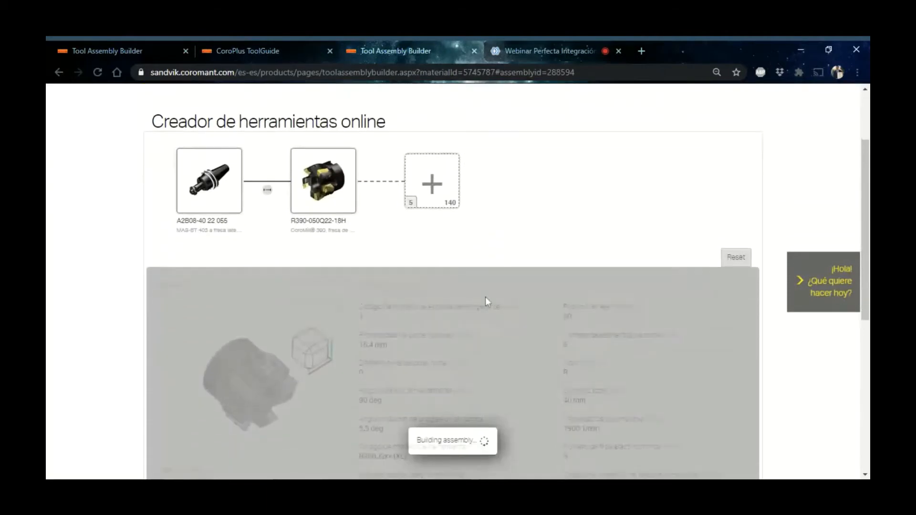
Step: Review the assembly's product data, inspect its enlarged 3D model from another angle, and close the enlarged view
{"action": "scroll", "coordinate": [370, 214], "scroll_direction": "down", "scroll_amount": 1}
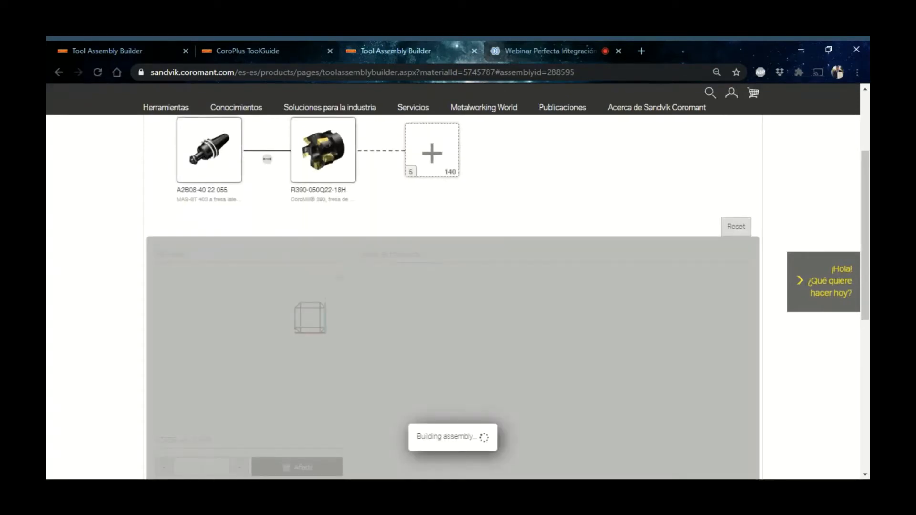
{"action": "scroll", "coordinate": [417, 214], "scroll_direction": "down", "scroll_amount": 4}
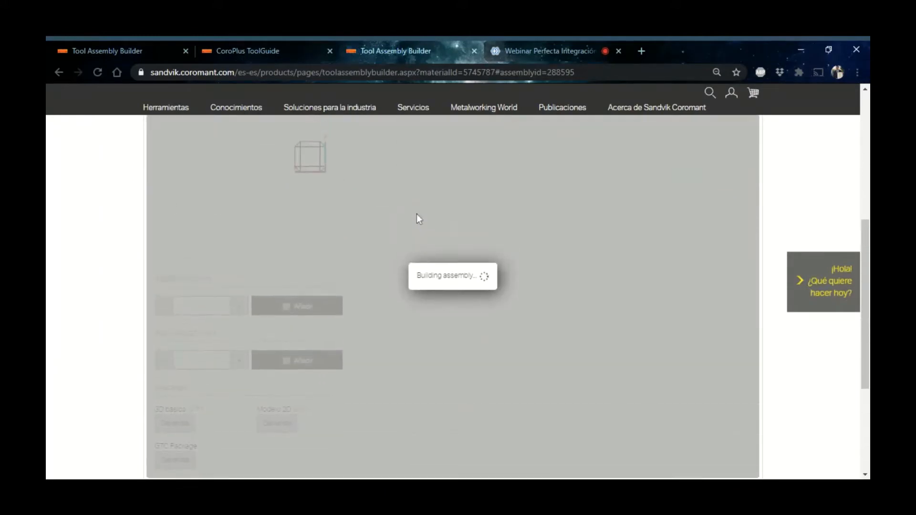
{"action": "scroll", "coordinate": [417, 219], "scroll_direction": "up", "scroll_amount": 3}
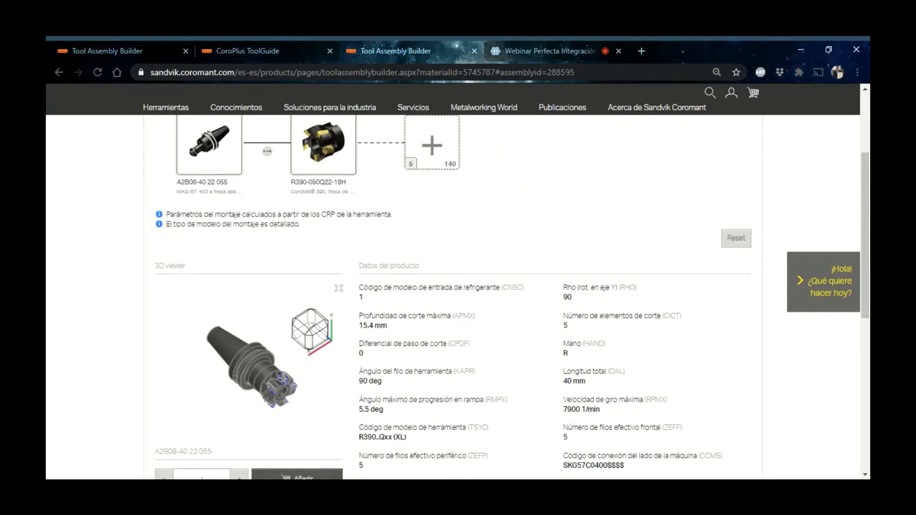
{"action": "scroll", "coordinate": [336, 252], "scroll_direction": "down", "scroll_amount": 2}
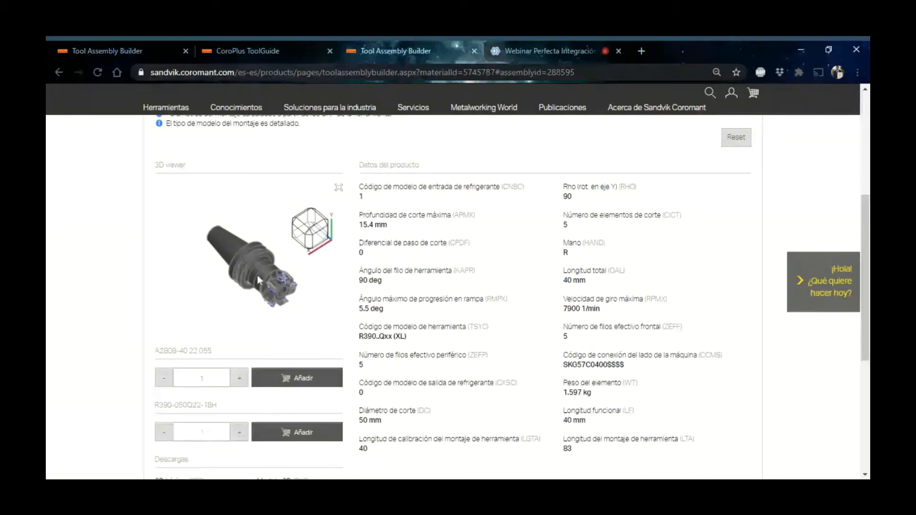
{"action": "left_click", "coordinate": [338, 188]}
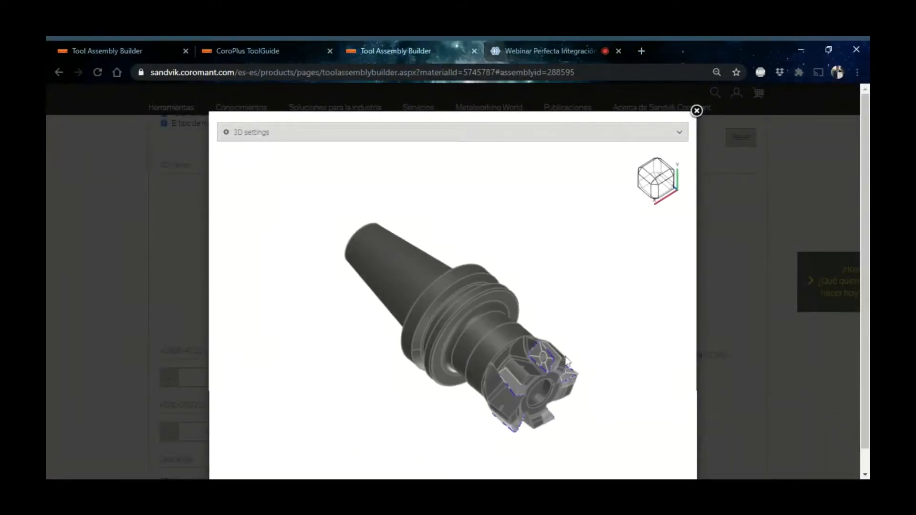
{"action": "left_click_drag", "start_coordinate": [568, 361], "coordinate": [511, 377]}
{"action": "left_click", "coordinate": [696, 111]}
{"action": "left_click_drag", "start_coordinate": [697, 111], "coordinate": [372, 270]}
Step: Generate the 2D model (DXF) of the complete tool assembly
{"action": "scroll", "coordinate": [371, 270], "scroll_direction": "down", "scroll_amount": 3}
{"action": "left_click", "coordinate": [76, 255]}
{"action": "scroll", "coordinate": [76, 256], "scroll_direction": "down", "scroll_amount": 2}
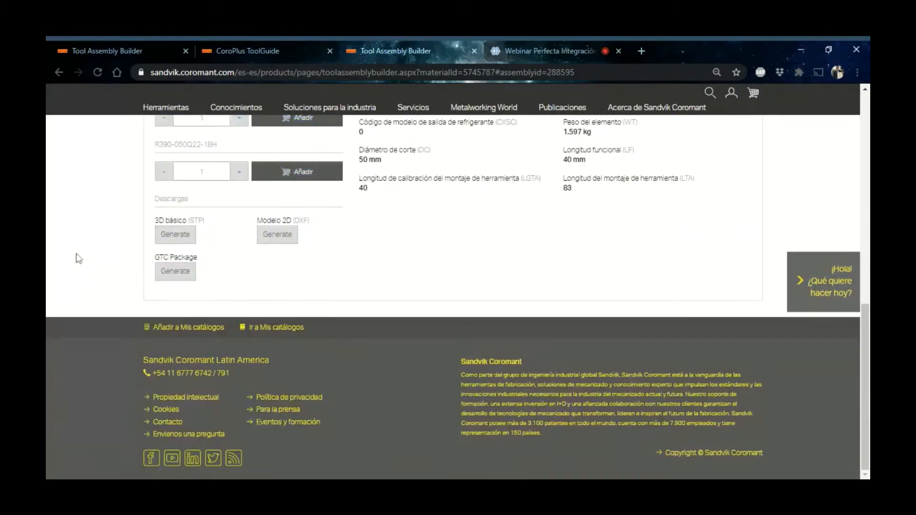
{"action": "left_click", "coordinate": [283, 242]}
{"action": "scroll", "coordinate": [426, 258], "scroll_direction": "up", "scroll_amount": 1}
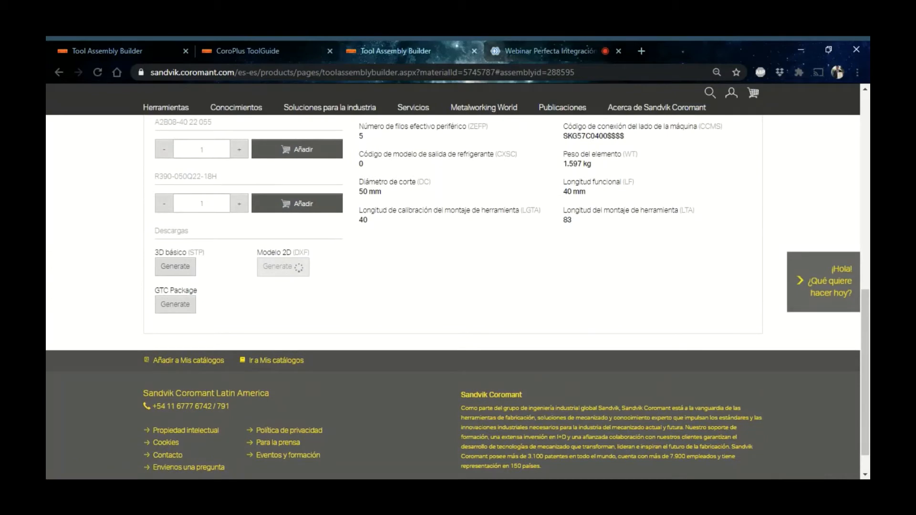
{"action": "scroll", "coordinate": [479, 243], "scroll_direction": "up", "scroll_amount": 10}
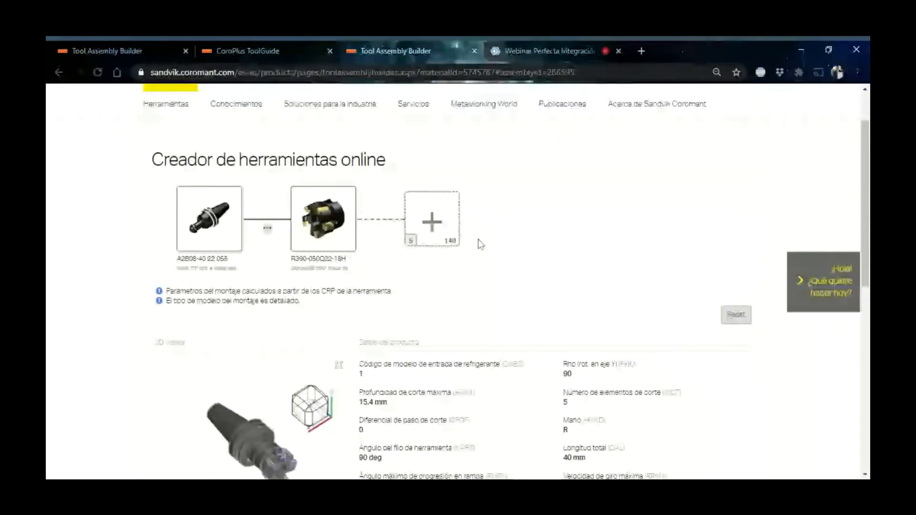
{"action": "scroll", "coordinate": [478, 239], "scroll_direction": "down", "scroll_amount": 10}
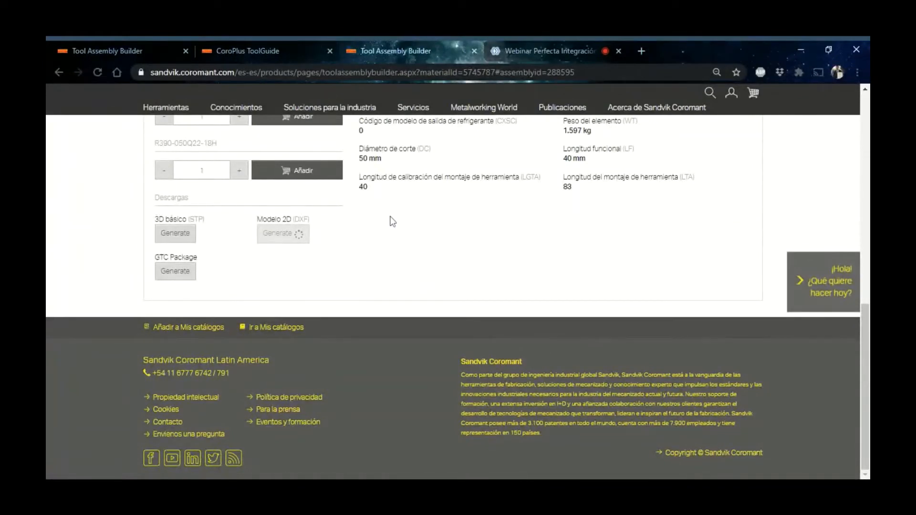
{"action": "scroll", "coordinate": [437, 253], "scroll_direction": "up", "scroll_amount": 2}
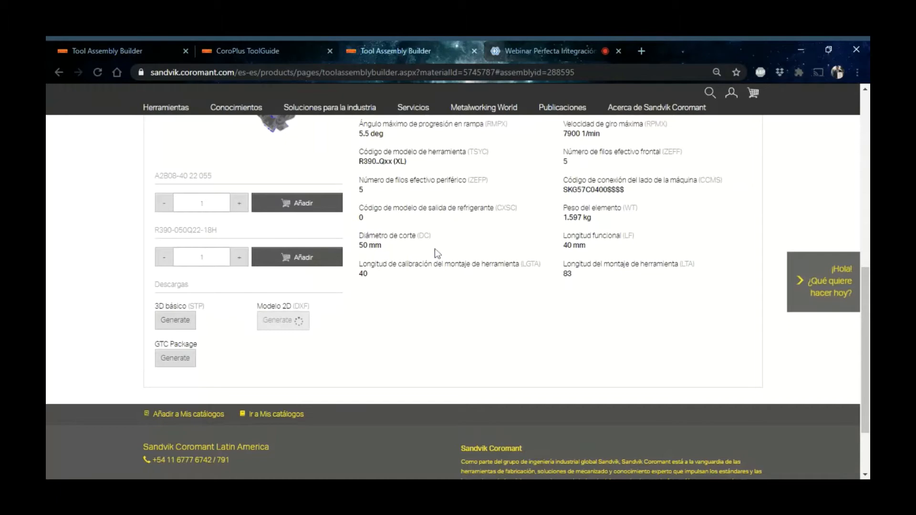
{"action": "scroll", "coordinate": [435, 250], "scroll_direction": "up", "scroll_amount": 9}
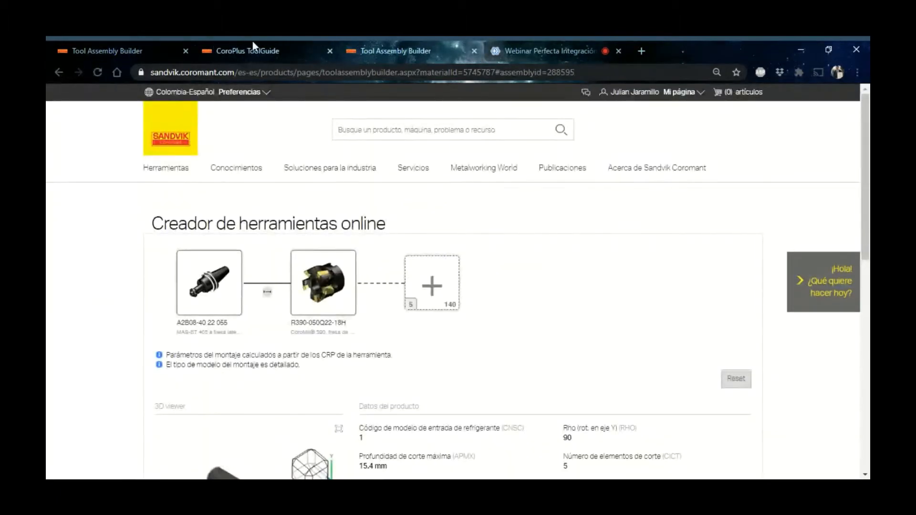
{"action": "left_click", "coordinate": [105, 43]}
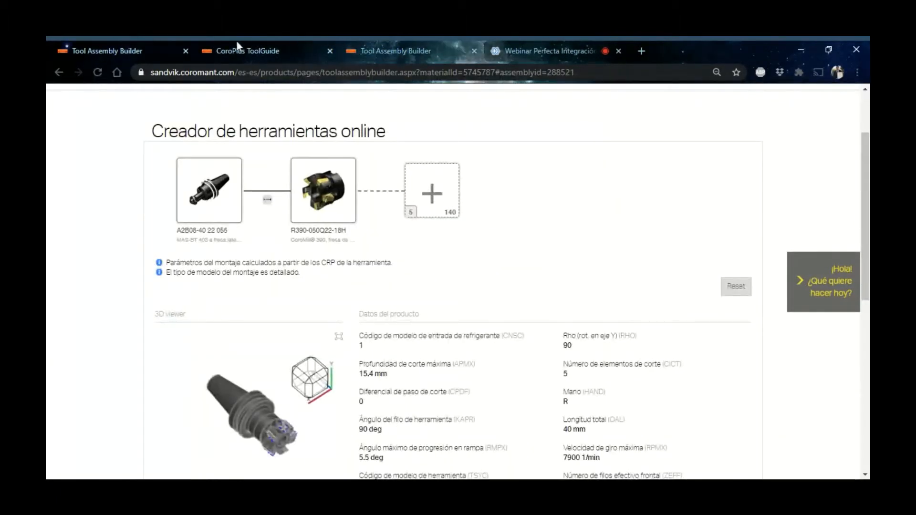
{"action": "left_click", "coordinate": [237, 45]}
{"action": "left_click", "coordinate": [399, 43]}
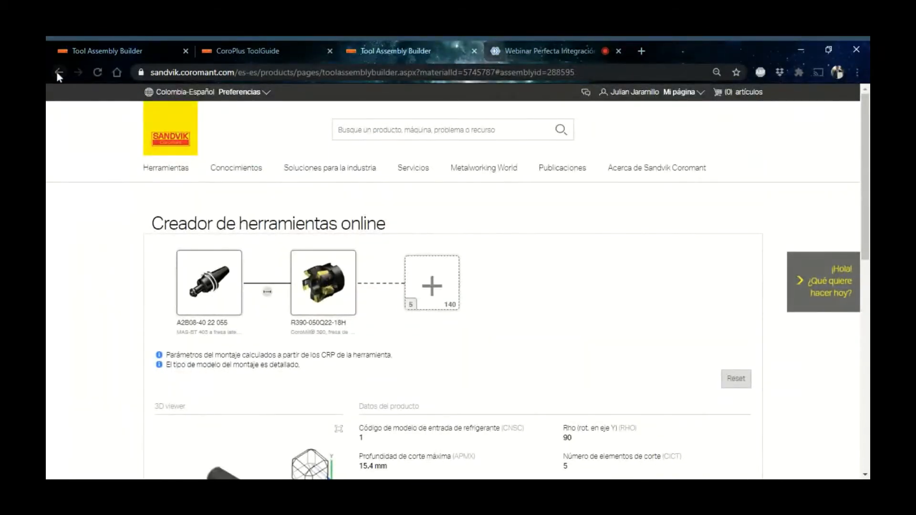
{"action": "scroll", "coordinate": [310, 179], "scroll_direction": "down", "scroll_amount": 10}
{"action": "scroll", "coordinate": [322, 205], "scroll_direction": "up", "scroll_amount": 10}
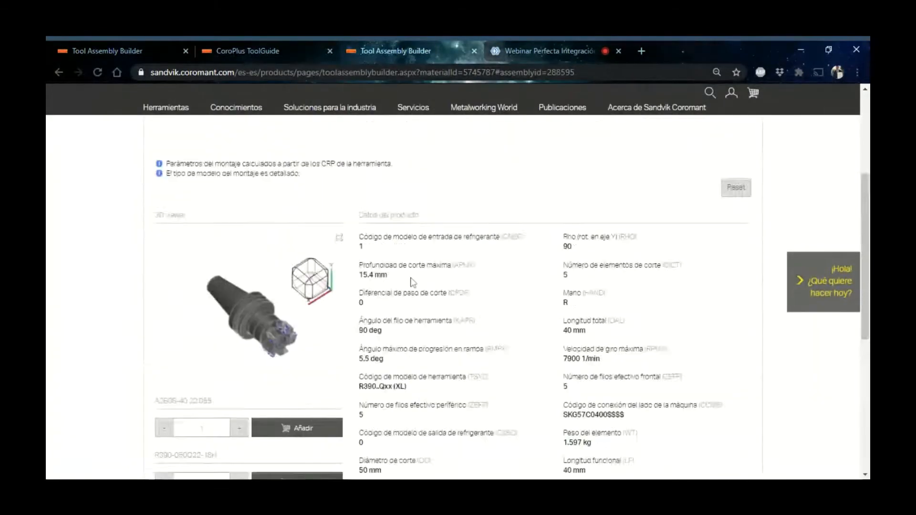
Step: Open the Sandvik Coromant site at sandvik.coromant.com/es in a new browser tab
{"action": "left_click", "coordinate": [648, 54]}
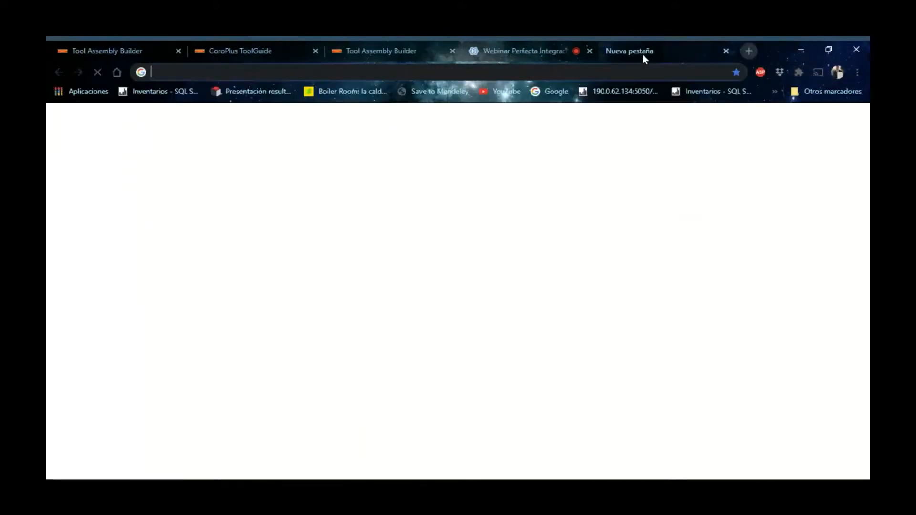
{"action": "type", "text": "sandvik.coromant.com/es"}
{"action": "key", "text": "Return"}
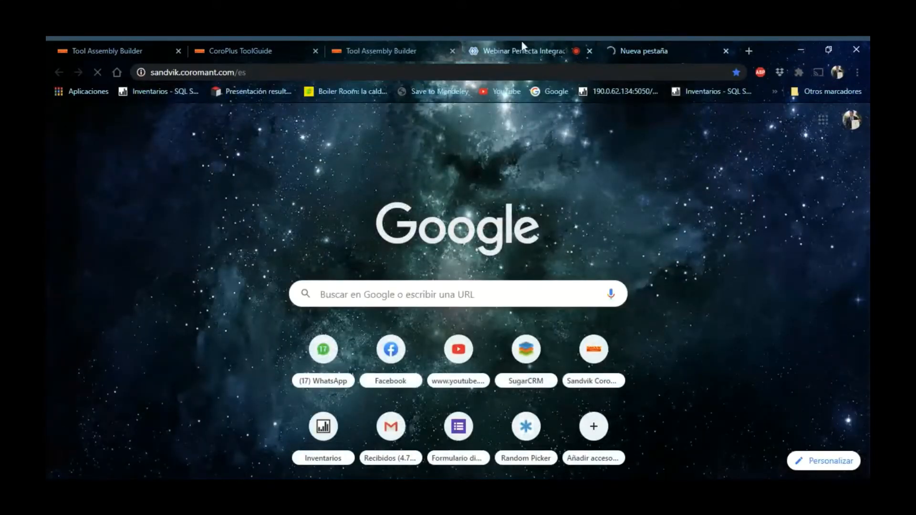
{"action": "left_click", "coordinate": [426, 42]}
{"action": "left_click", "coordinate": [698, 41]}
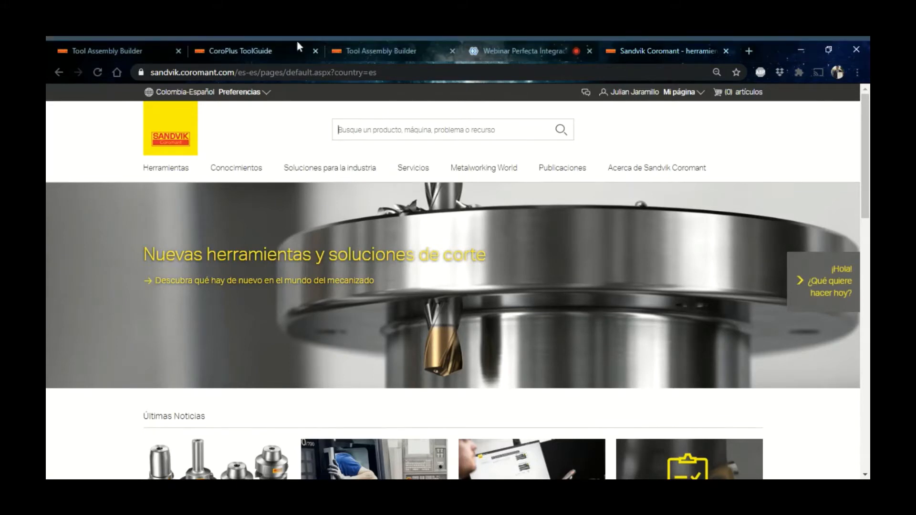
Step: Return to the tool assembly, preview its generated 2D model with dimensions, and close the preview
{"action": "left_click", "coordinate": [277, 48]}
{"action": "key", "text": "ctrl+Tab"}
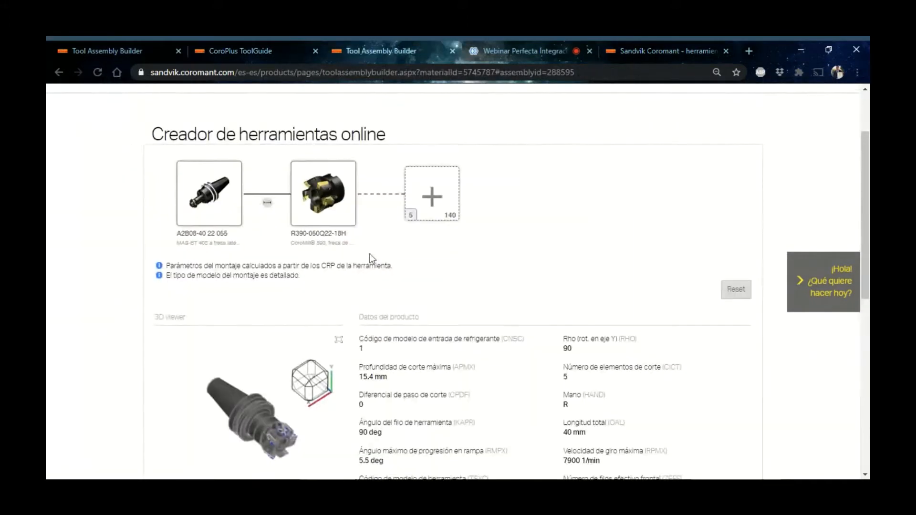
{"action": "scroll", "coordinate": [372, 259], "scroll_direction": "down", "scroll_amount": 1}
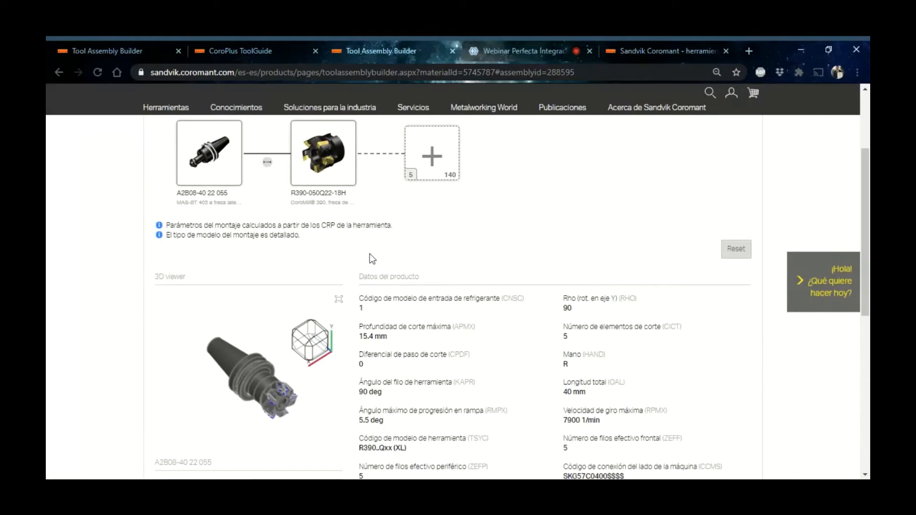
{"action": "scroll", "coordinate": [372, 259], "scroll_direction": "down", "scroll_amount": 6}
{"action": "left_click", "coordinate": [317, 304]}
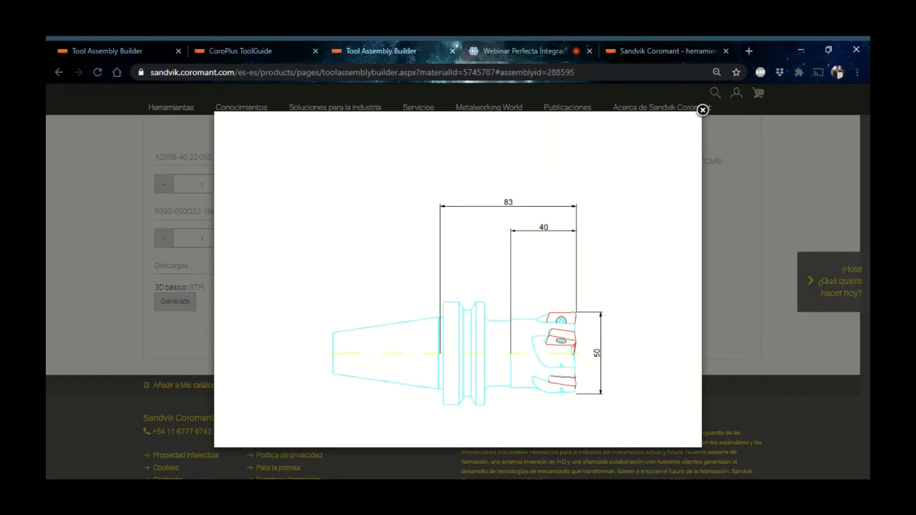
{"action": "left_click", "coordinate": [703, 111]}
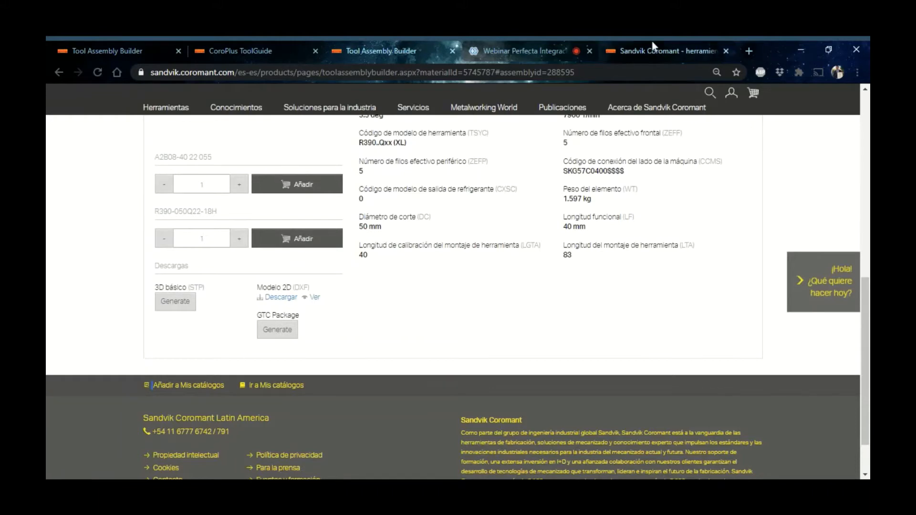
Step: In the Sandvik Coromant home page tab, search for the R390-050Q22 cutters and open the R390-050Q22-18H product page
{"action": "left_click", "coordinate": [663, 50]}
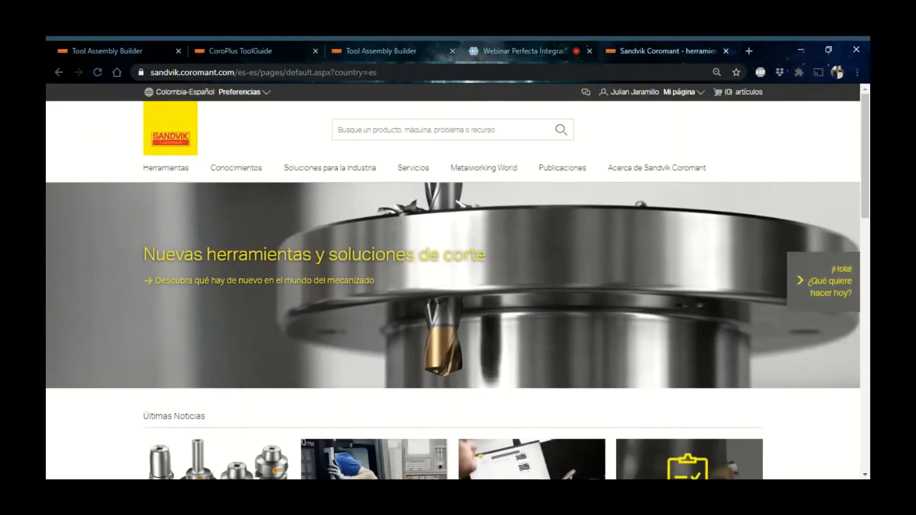
{"action": "type", "text": "r390"}
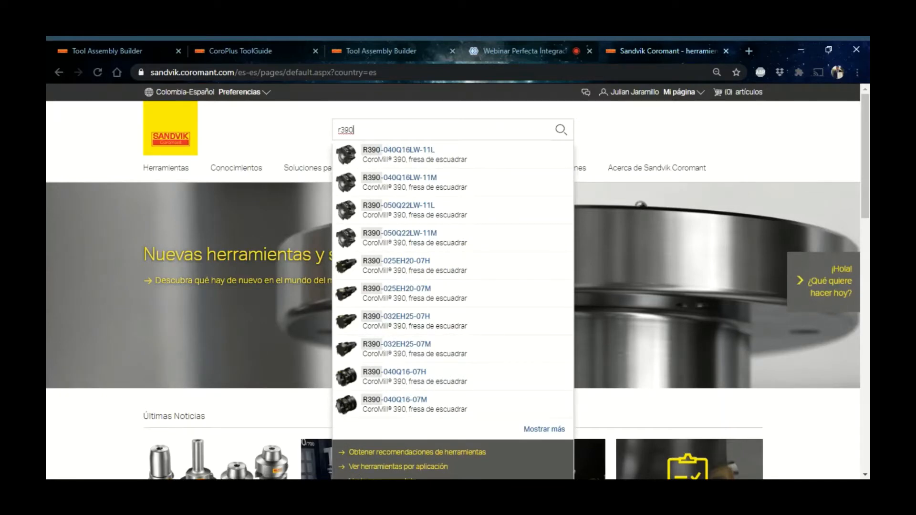
{"action": "type", "text": "-050"}
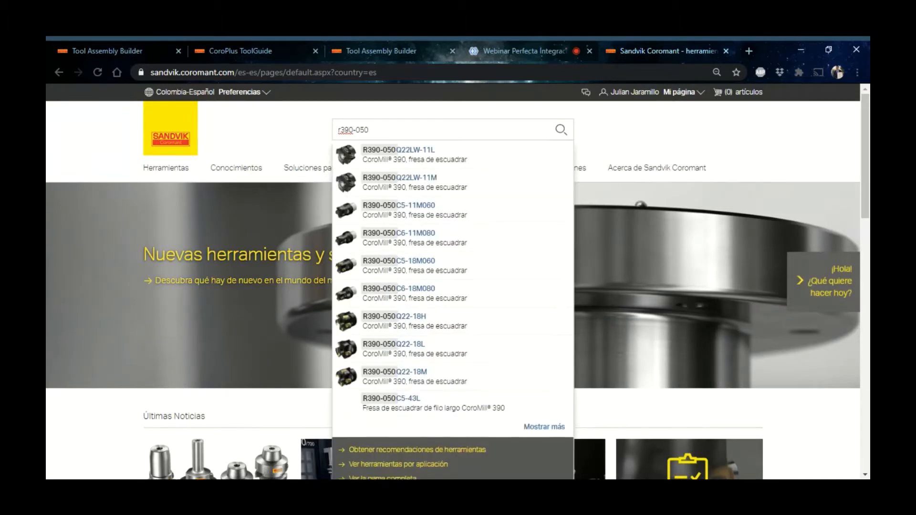
{"action": "type", "text": "q2"}
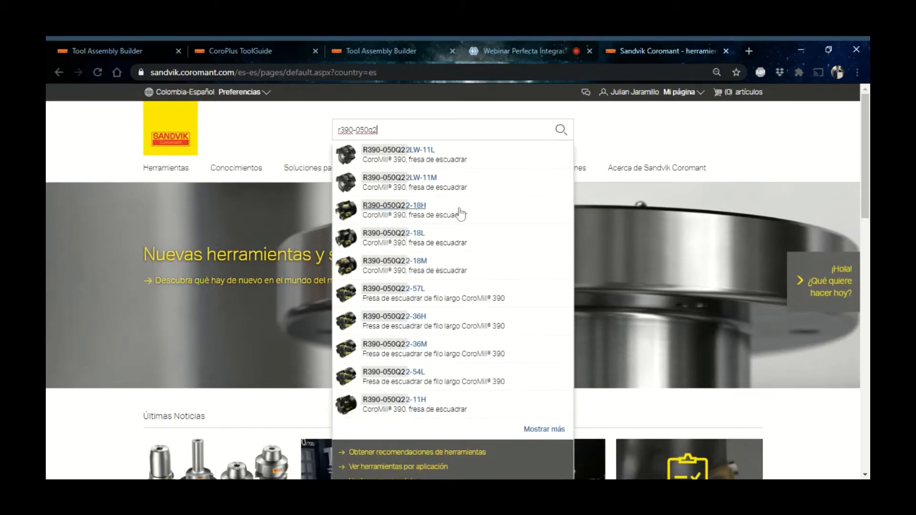
{"action": "left_click", "coordinate": [418, 206]}
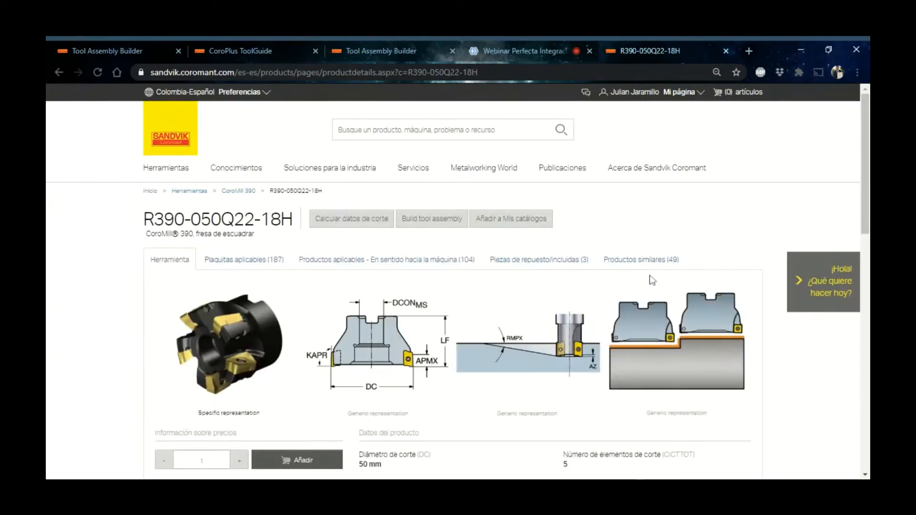
{"action": "scroll", "coordinate": [653, 280], "scroll_direction": "down", "scroll_amount": 1}
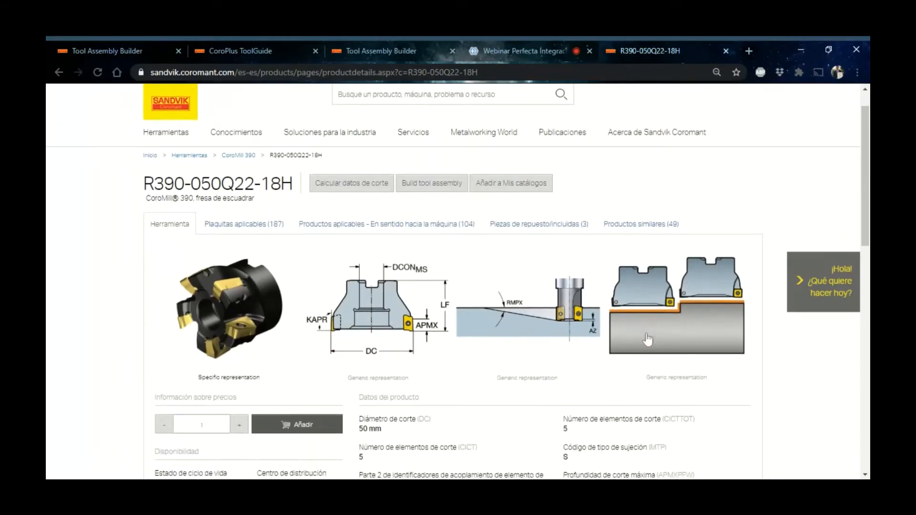
{"action": "scroll", "coordinate": [453, 188], "scroll_direction": "up", "scroll_amount": 1}
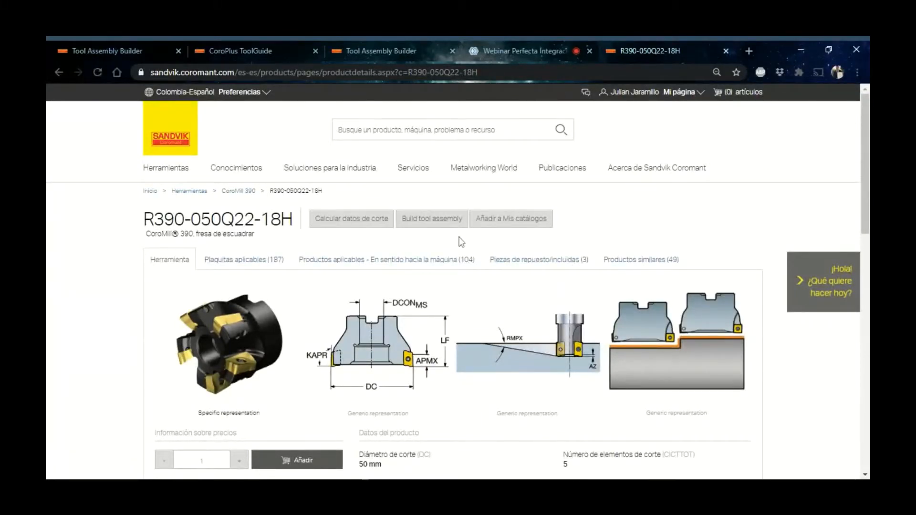
Step: Start the cutting data calculation for the R390-050Q22-18H cutter and choose Superficie plana under Superficie plana y escuadra as the task
{"action": "left_click", "coordinate": [352, 219]}
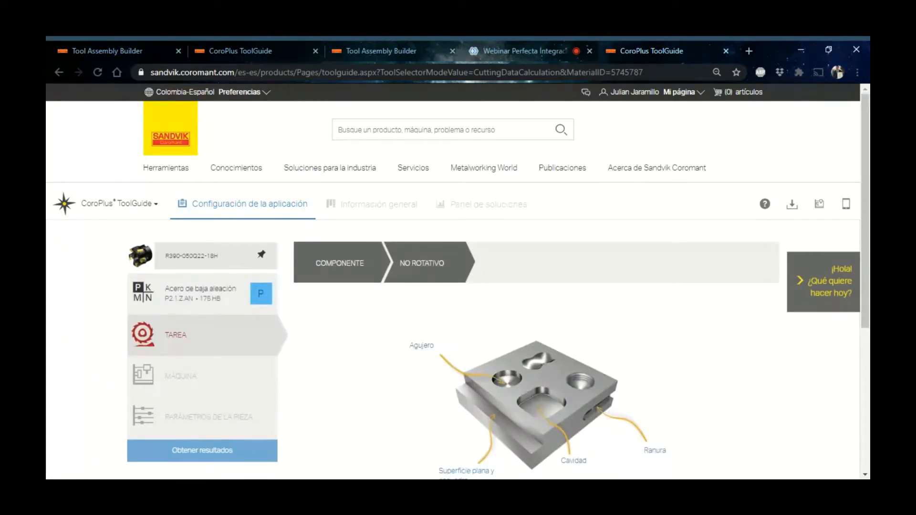
{"action": "scroll", "coordinate": [487, 299], "scroll_direction": "down", "scroll_amount": 2}
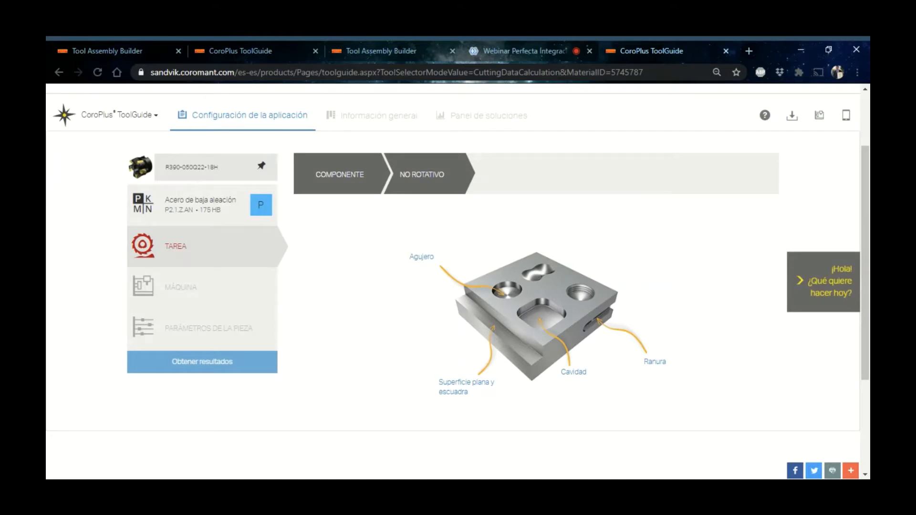
{"action": "left_click", "coordinate": [475, 388]}
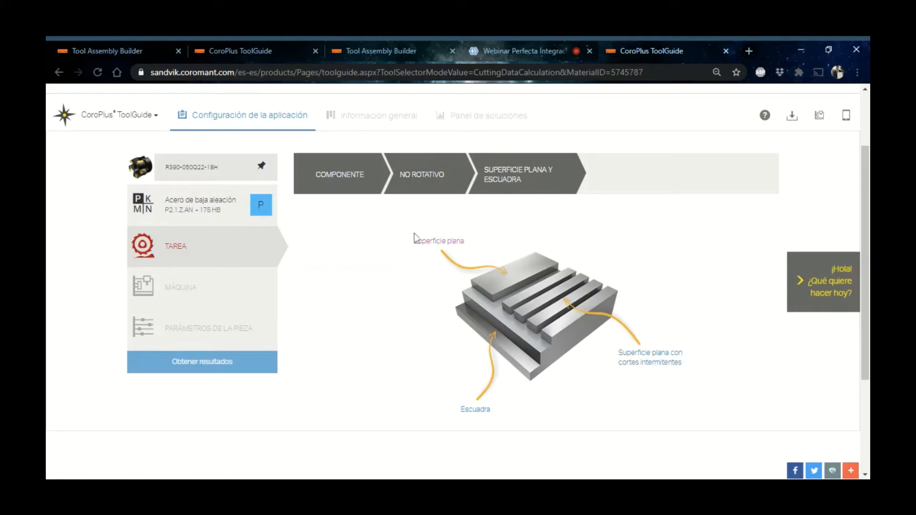
{"action": "left_click", "coordinate": [420, 260]}
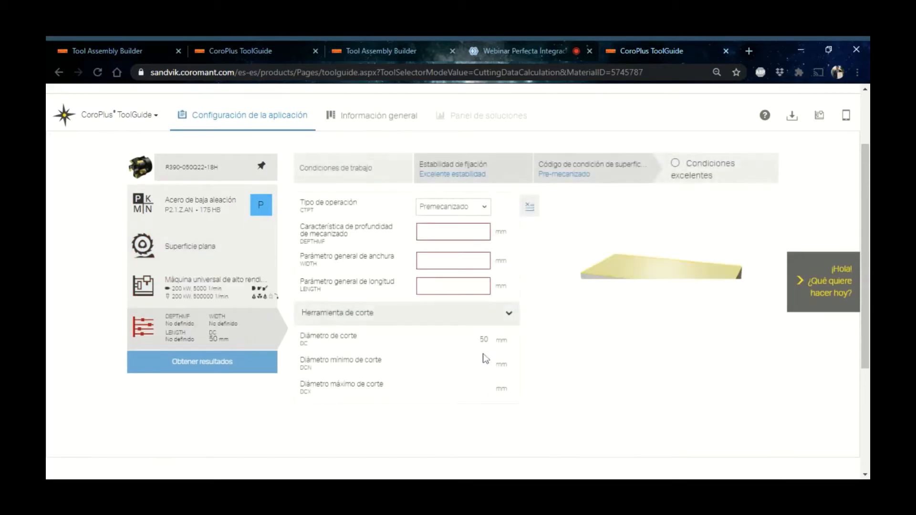
Step: Search the workpiece materials for impax and set the material to the 310 HB variant of Impax Supreme, ISO group P
{"action": "left_click", "coordinate": [201, 206]}
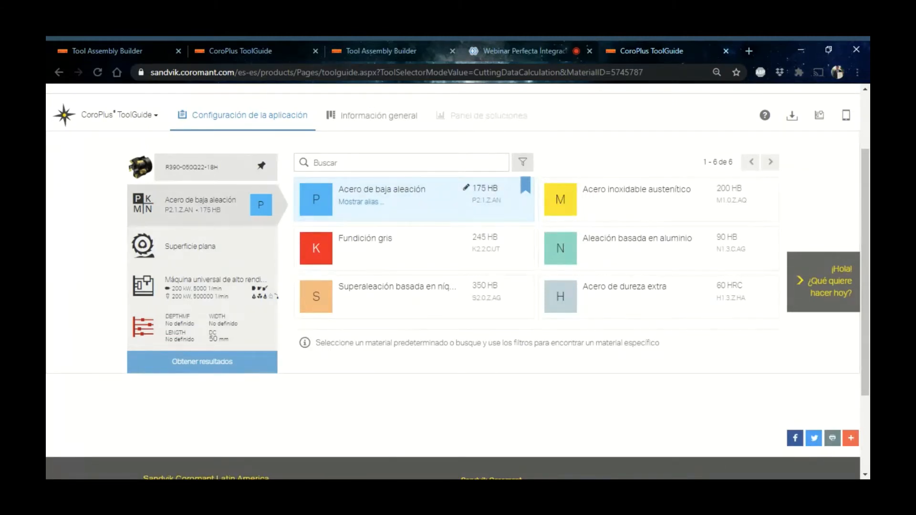
{"action": "left_click", "coordinate": [362, 163]}
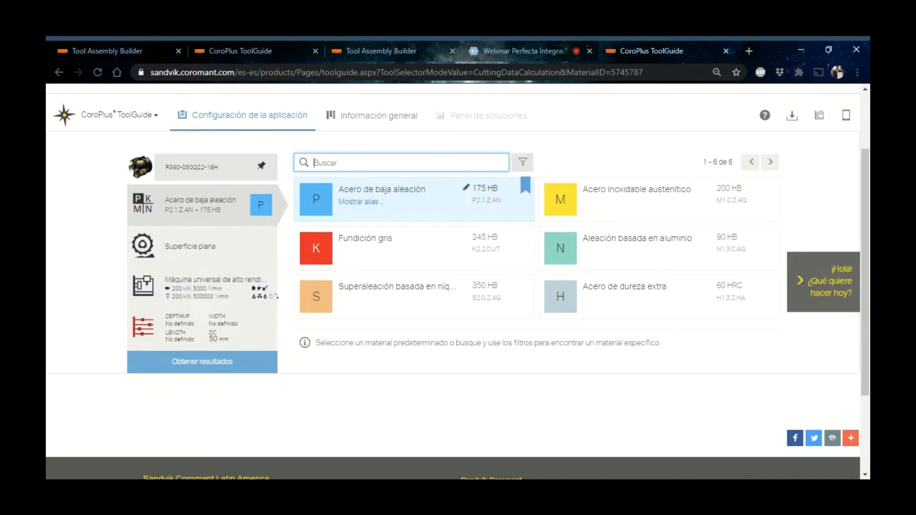
{"action": "type", "text": "in"}
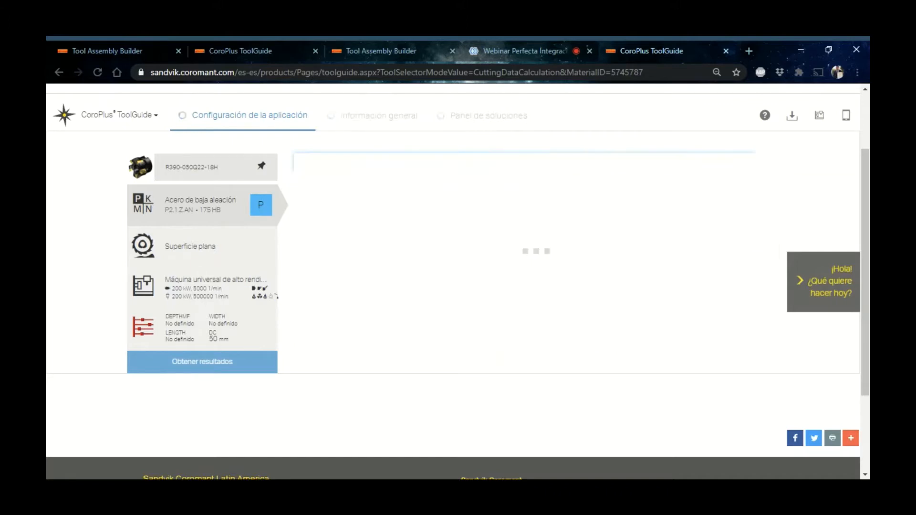
{"action": "type", "text": "pax"}
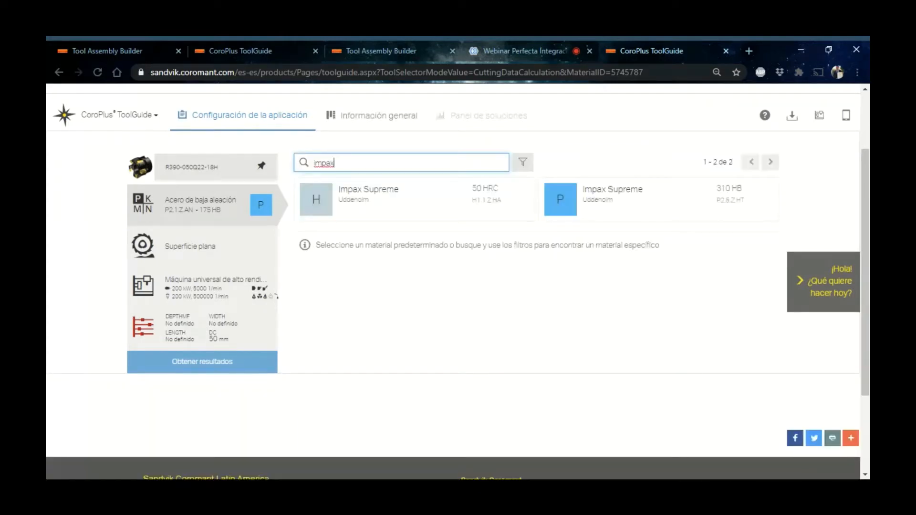
{"action": "left_click", "coordinate": [644, 204]}
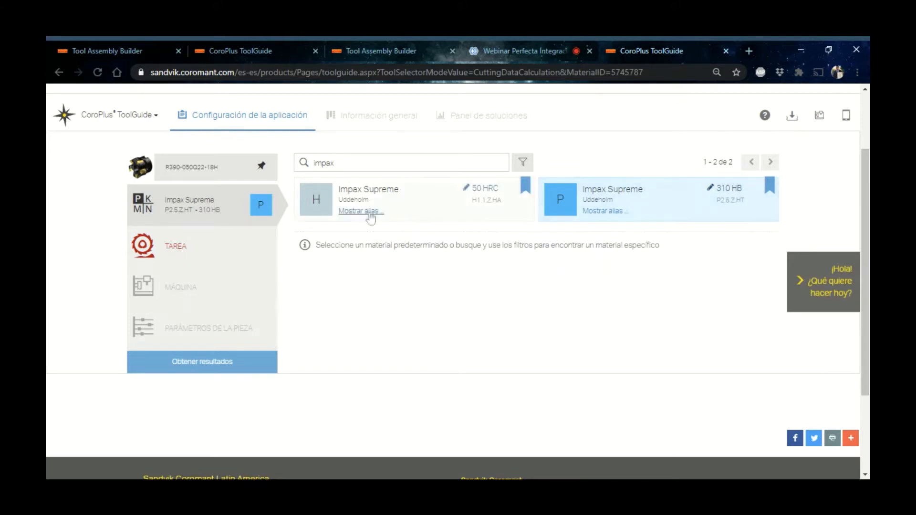
Step: Choose Superficie plana as the task again and set its machining depth to 5 mm, width to 50 mm and length to 100 mm
{"action": "left_click", "coordinate": [180, 248]}
{"action": "left_click", "coordinate": [431, 239]}
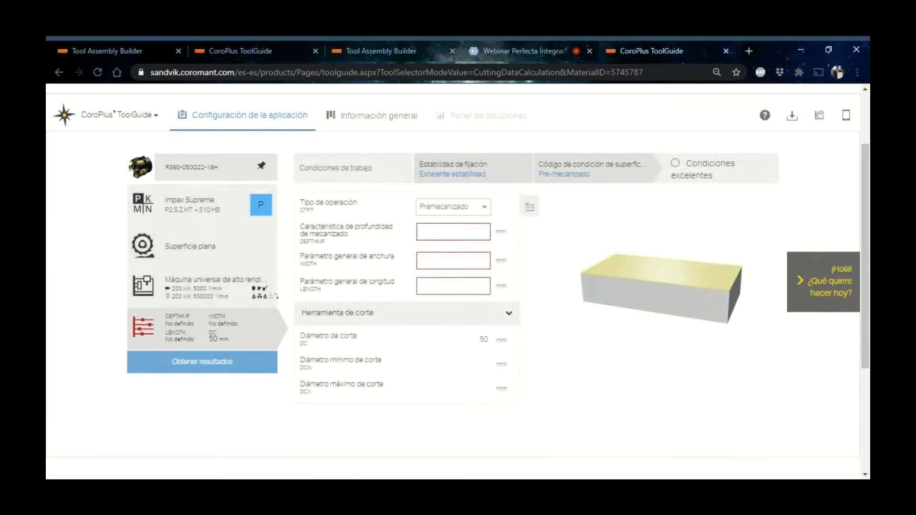
{"action": "left_click", "coordinate": [457, 255]}
{"action": "left_click", "coordinate": [434, 234]}
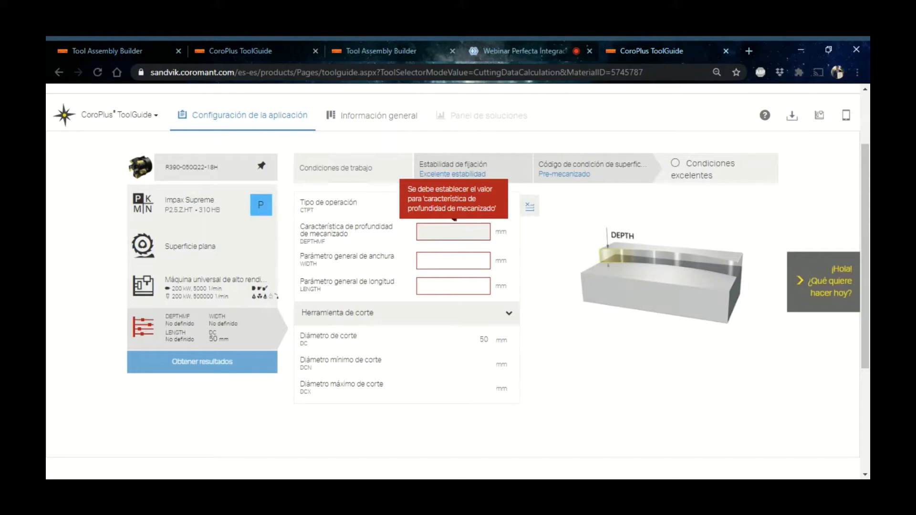
{"action": "type", "text": "5"}
{"action": "left_click", "coordinate": [453, 260]}
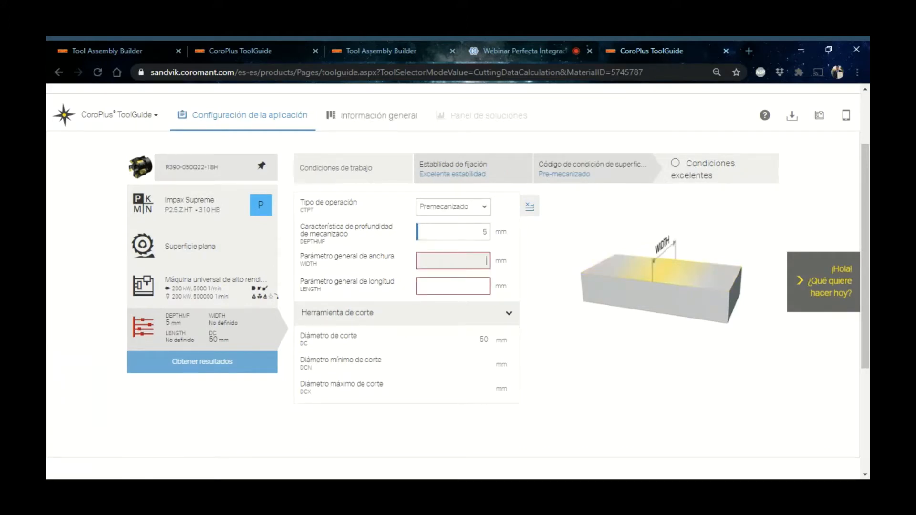
{"action": "type", "text": "50"}
{"action": "left_click", "coordinate": [462, 289]}
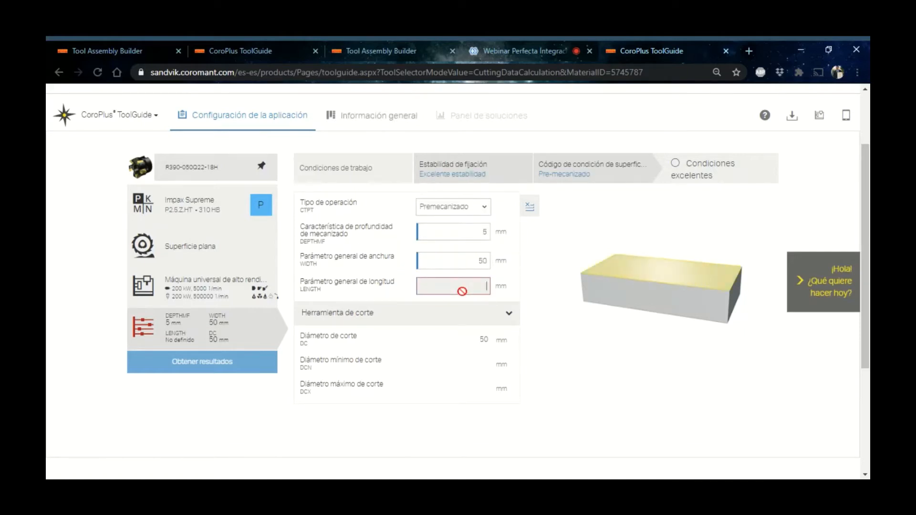
{"action": "type", "text": "100"}
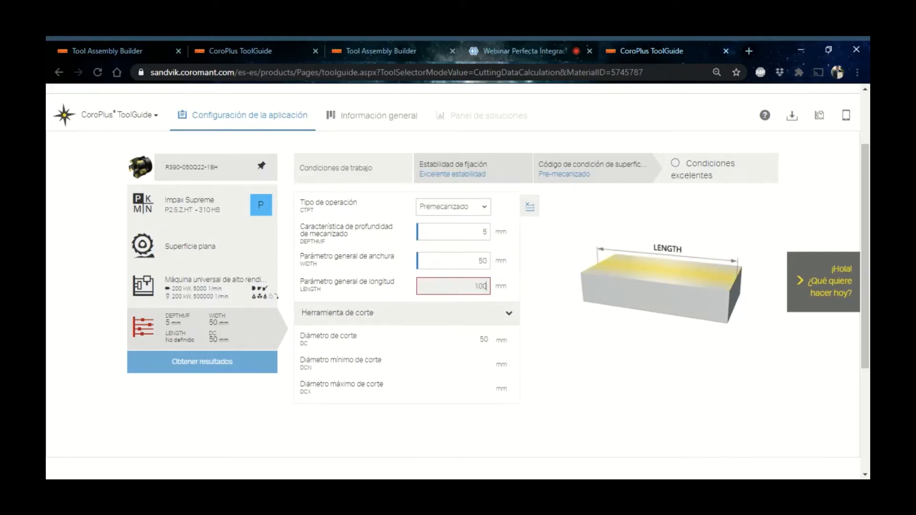
{"action": "scroll", "coordinate": [557, 328], "scroll_direction": "down", "scroll_amount": 1}
{"action": "scroll", "coordinate": [554, 323], "scroll_direction": "up", "scroll_amount": 1}
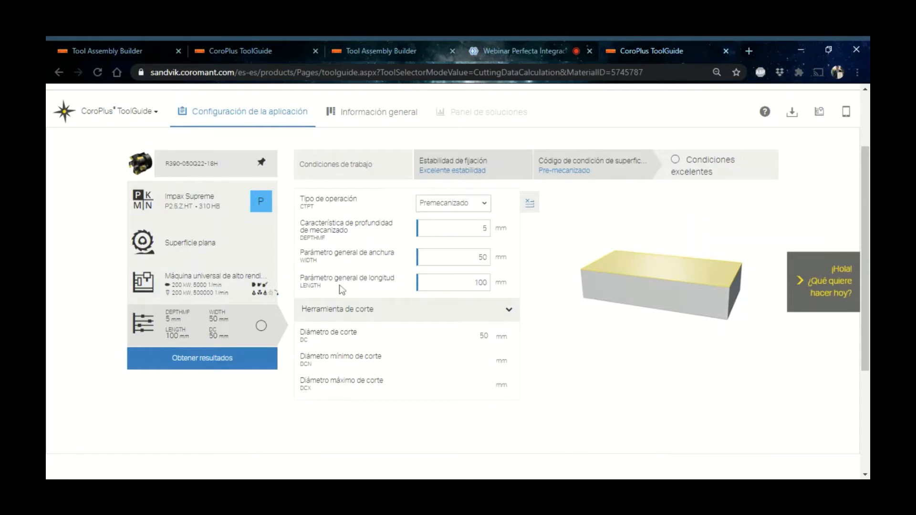
Step: Try the machines Centro de mecanizado universal and Multifunción 01 - Mediana, and select Máquina universal de alto rendimiento again
{"action": "left_click", "coordinate": [218, 289]}
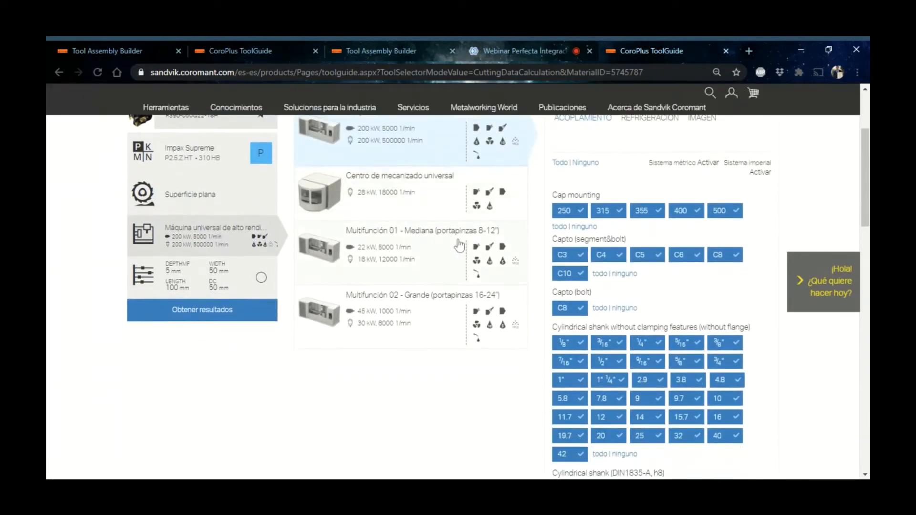
{"action": "scroll", "coordinate": [443, 239], "scroll_direction": "up", "scroll_amount": 1}
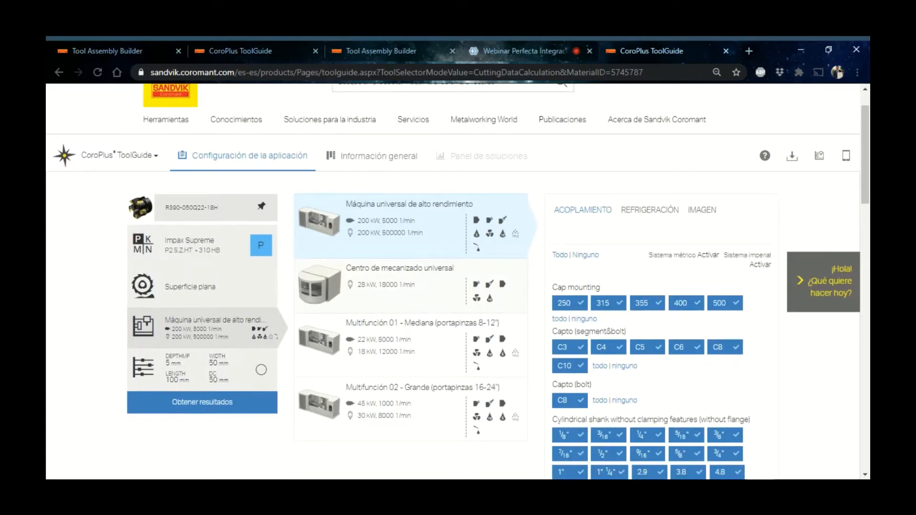
{"action": "left_click", "coordinate": [424, 302]}
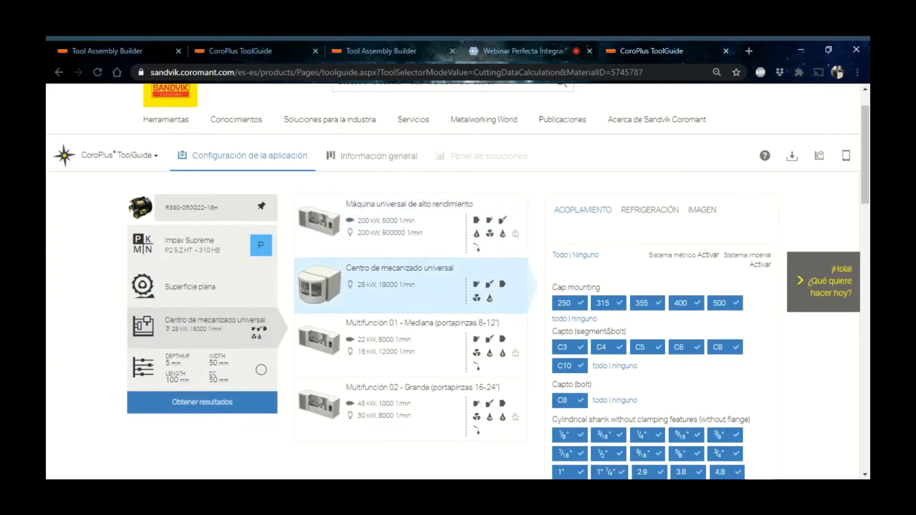
{"action": "left_click", "coordinate": [429, 339]}
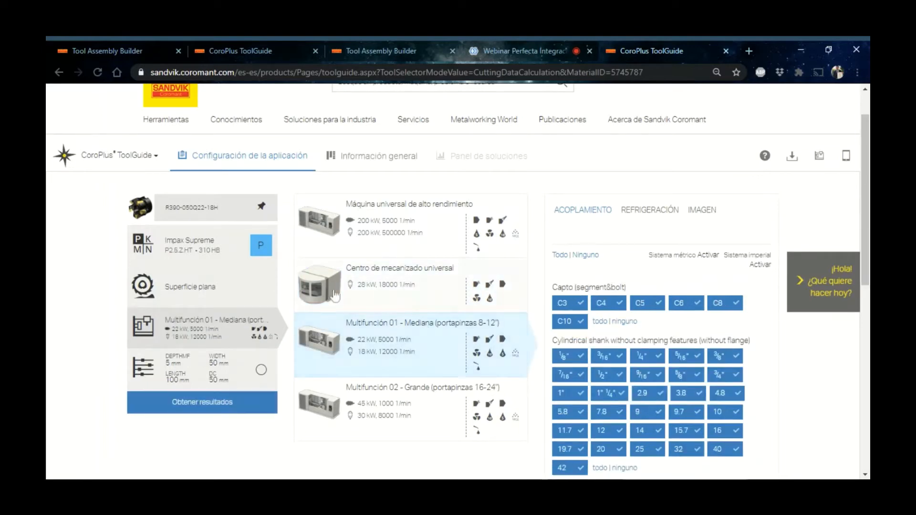
{"action": "left_click", "coordinate": [389, 249]}
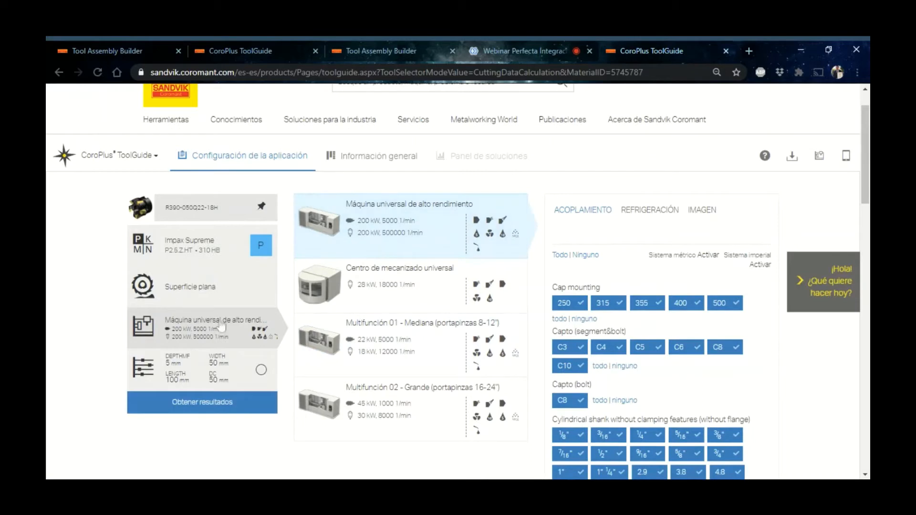
Step: Return to the workpiece parameters and obtain the results for the configured face milling application
{"action": "left_click", "coordinate": [181, 382]}
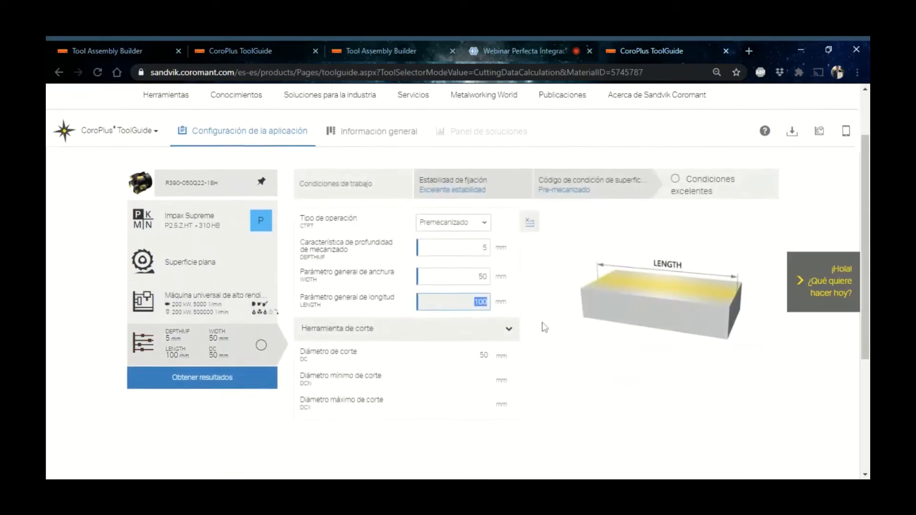
{"action": "scroll", "coordinate": [544, 327], "scroll_direction": "down", "scroll_amount": 3}
{"action": "left_click", "coordinate": [229, 294]}
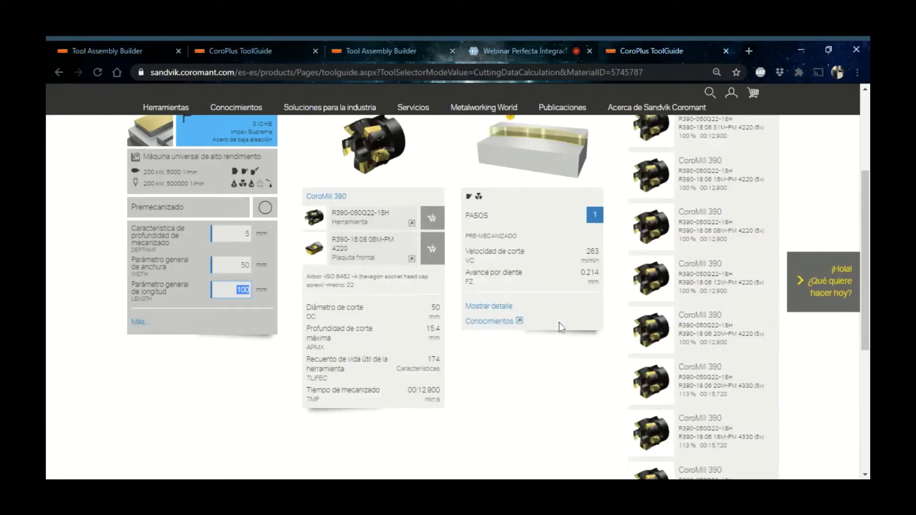
Step: Review the recommended tool, insert and alternatives in the results overview, and show the detailed cutting data of the pre-machining step
{"action": "scroll", "coordinate": [559, 323], "scroll_direction": "up", "scroll_amount": 3}
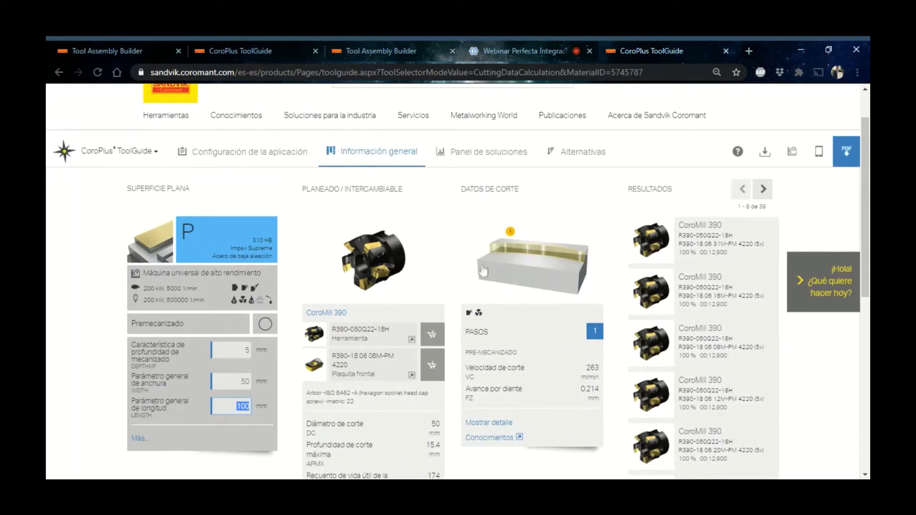
{"action": "scroll", "coordinate": [444, 226], "scroll_direction": "down", "scroll_amount": 1}
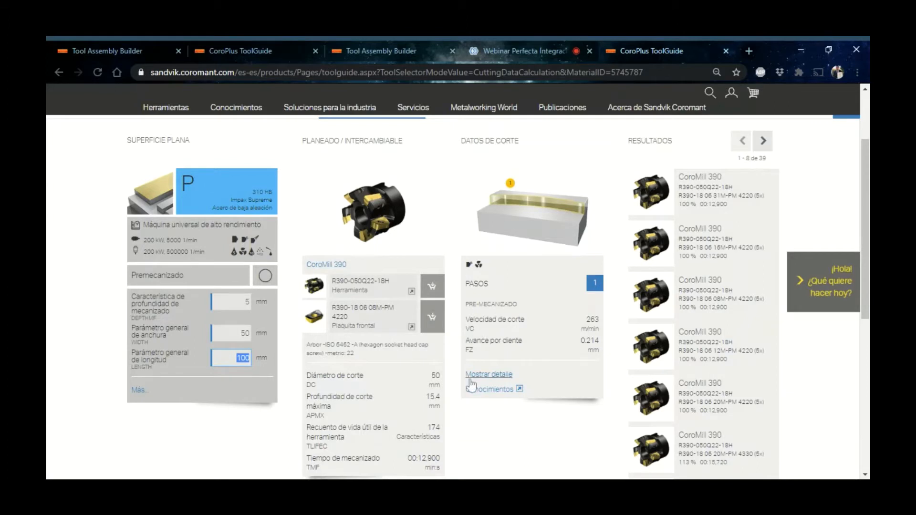
{"action": "scroll", "coordinate": [470, 387], "scroll_direction": "down", "scroll_amount": 1}
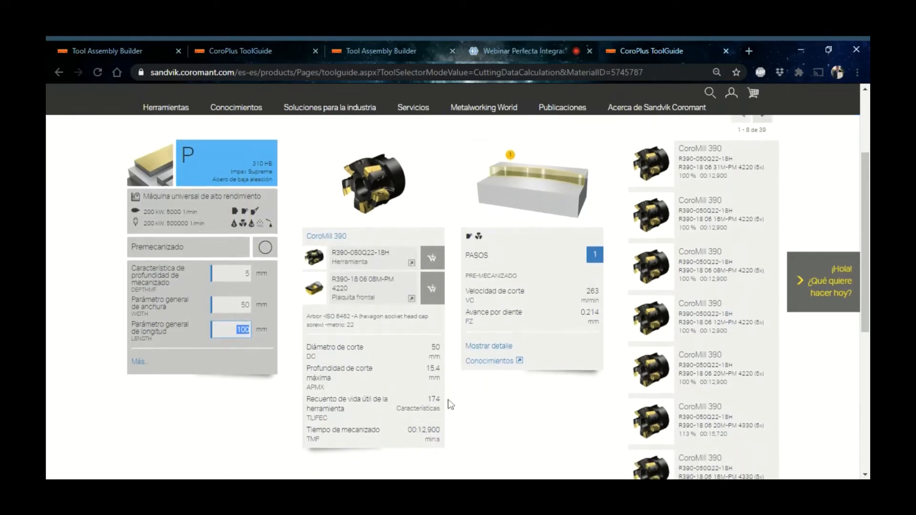
{"action": "scroll", "coordinate": [448, 403], "scroll_direction": "down", "scroll_amount": 2}
{"action": "scroll", "coordinate": [572, 267], "scroll_direction": "up", "scroll_amount": 2}
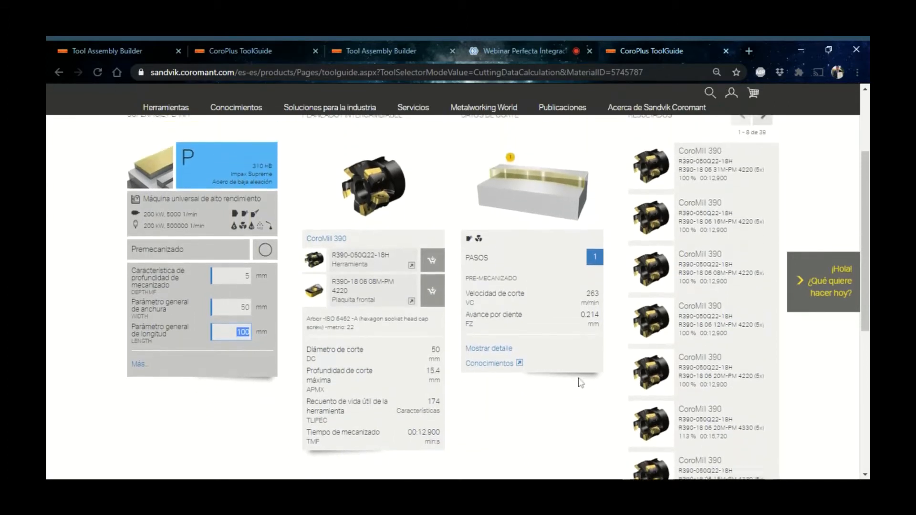
{"action": "left_click", "coordinate": [483, 356]}
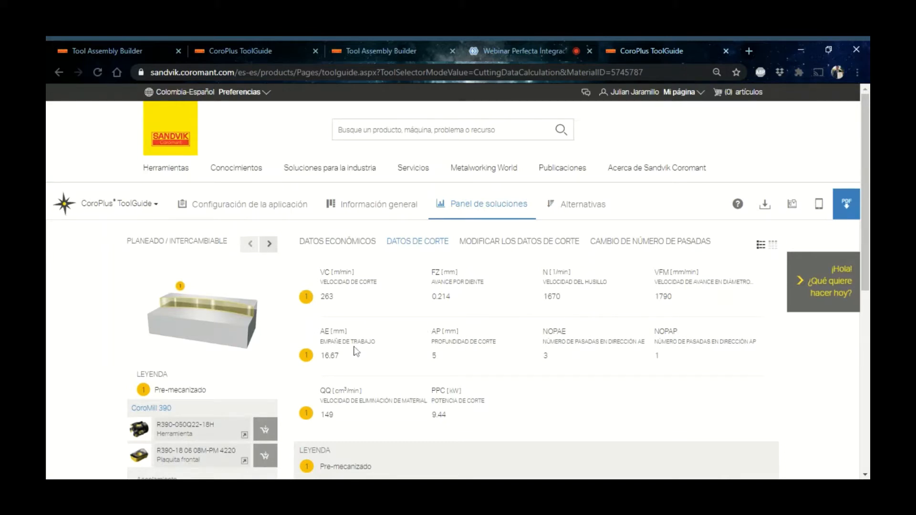
{"action": "scroll", "coordinate": [509, 367], "scroll_direction": "down", "scroll_amount": 1}
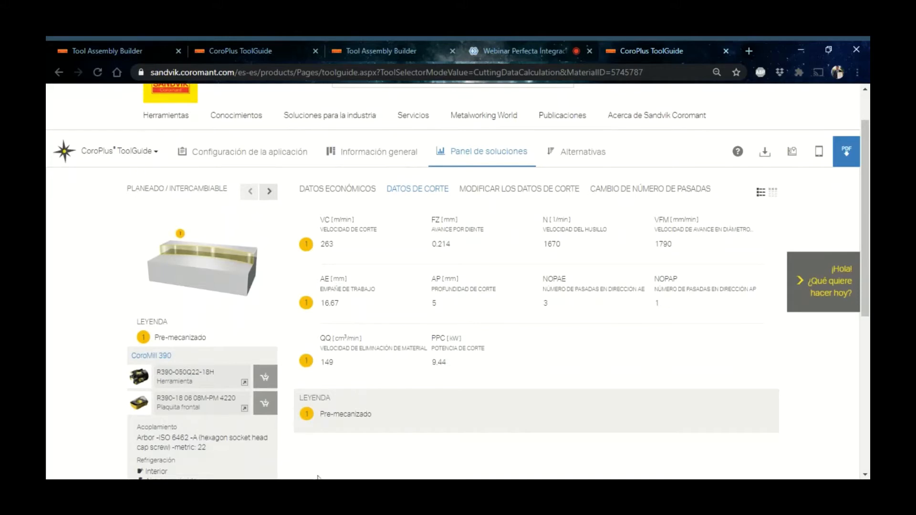
Step: Switch to the running PowerPoint slide show and show the Perfecta Integración CAD-CAM title slide
{"action": "scroll", "coordinate": [525, 335], "scroll_direction": "up", "scroll_amount": 1}
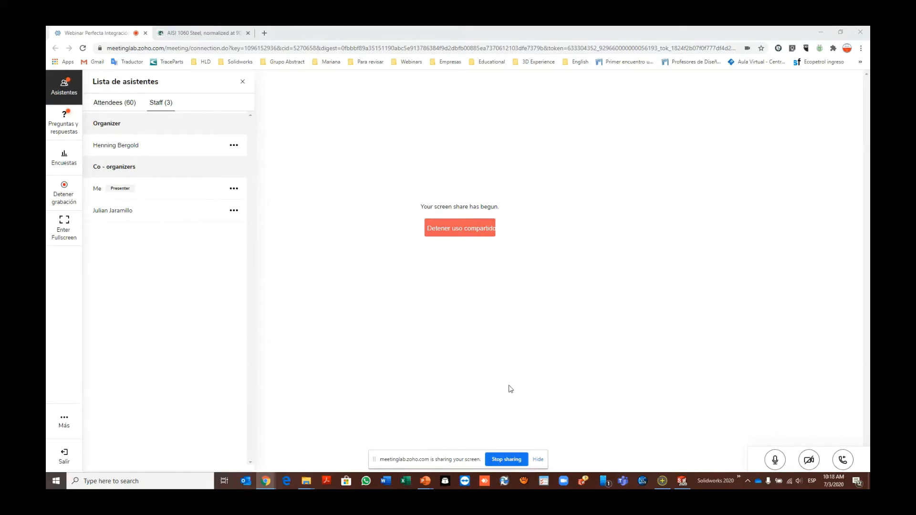
{"action": "mouse_move", "coordinate": [427, 483]}
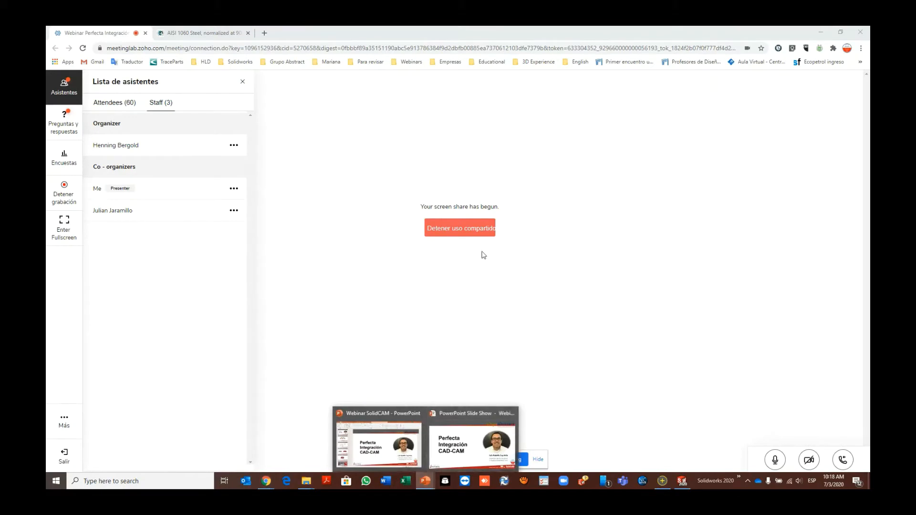
{"action": "left_click", "coordinate": [478, 451]}
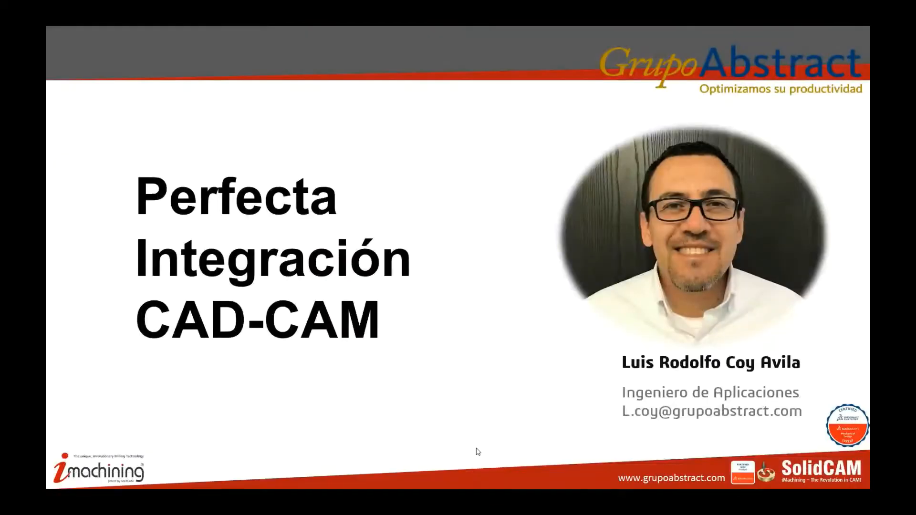
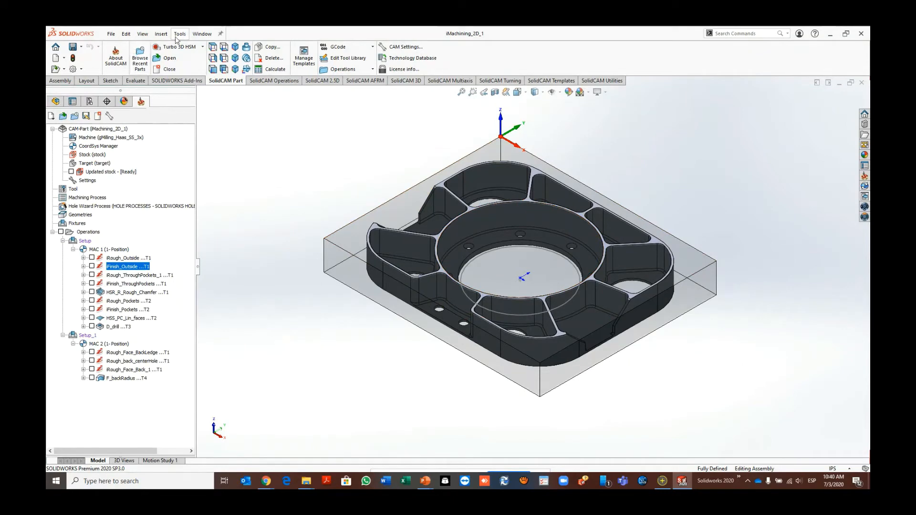
Step: Open SolidCAM's iMachining Database and show the parameters of the standard machine Hermle_C30_TZ
{"action": "left_click", "coordinate": [179, 34]}
{"action": "mouse_move", "coordinate": [205, 79]}
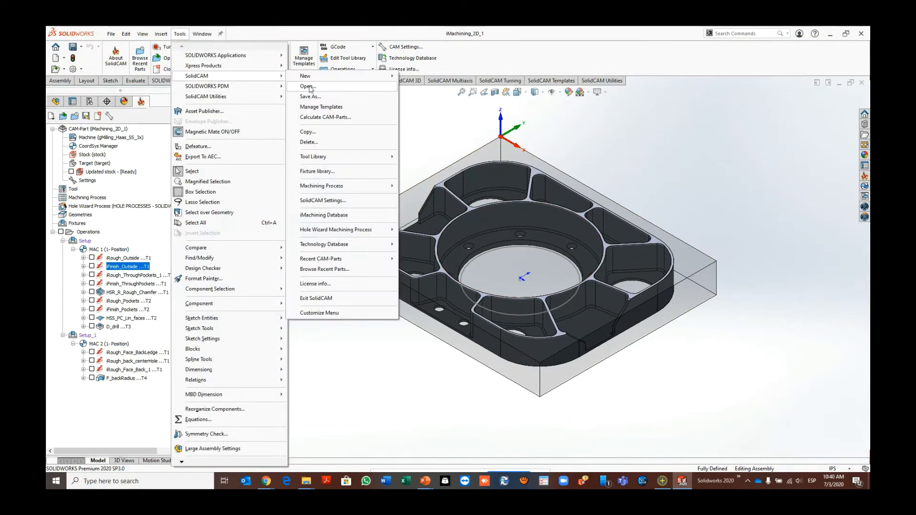
{"action": "left_click", "coordinate": [347, 217]}
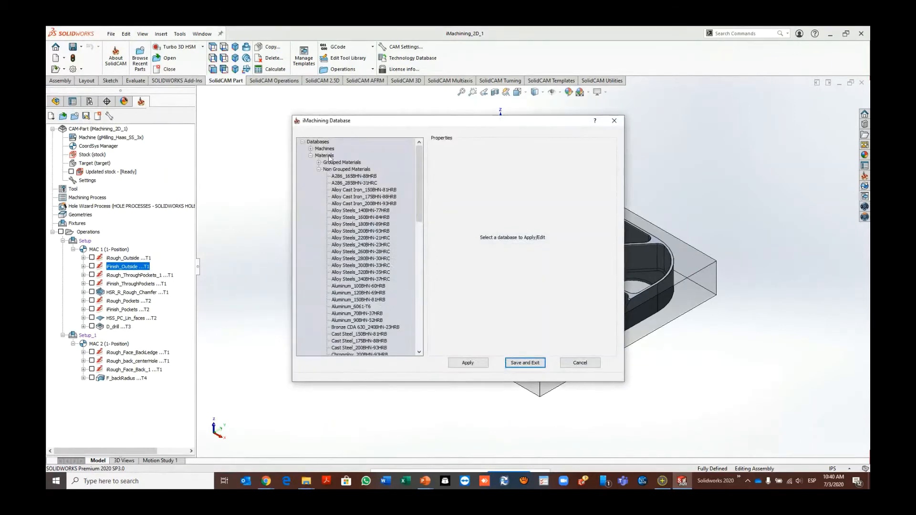
{"action": "left_click", "coordinate": [310, 148]}
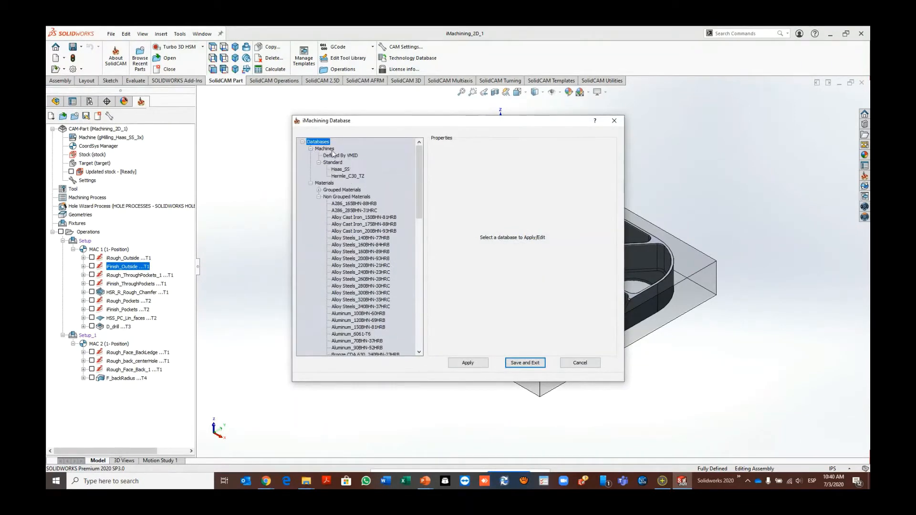
{"action": "left_click", "coordinate": [348, 176]}
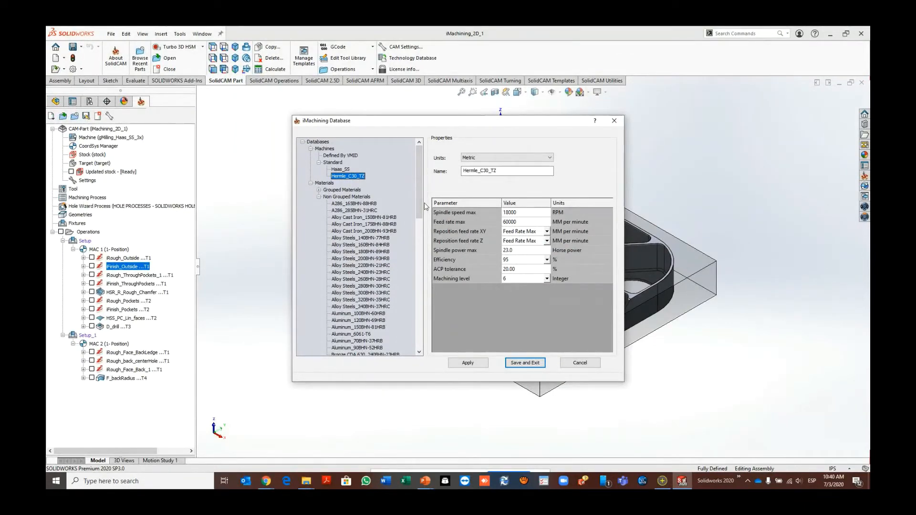
Step: Add a new material to the non-grouped materials of the iMachining Database
{"action": "left_click", "coordinate": [354, 204]}
{"action": "right_click", "coordinate": [356, 204]}
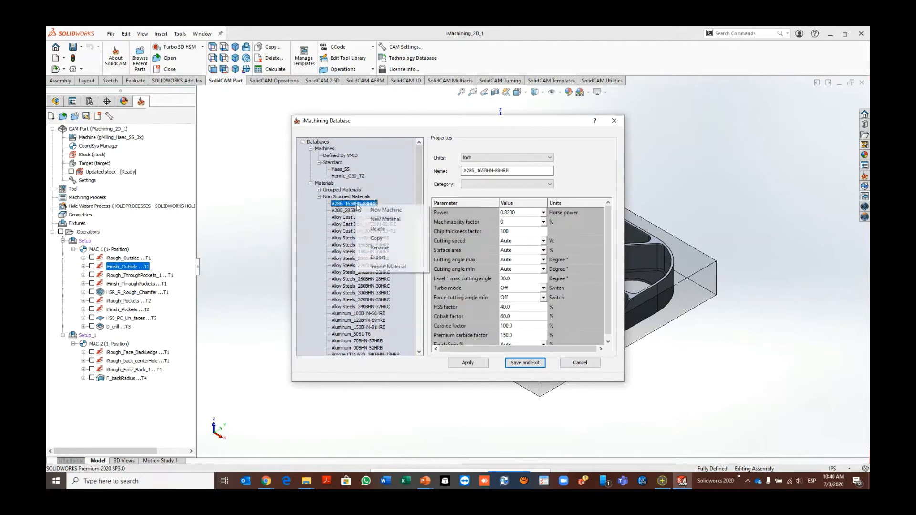
{"action": "left_click", "coordinate": [389, 220]}
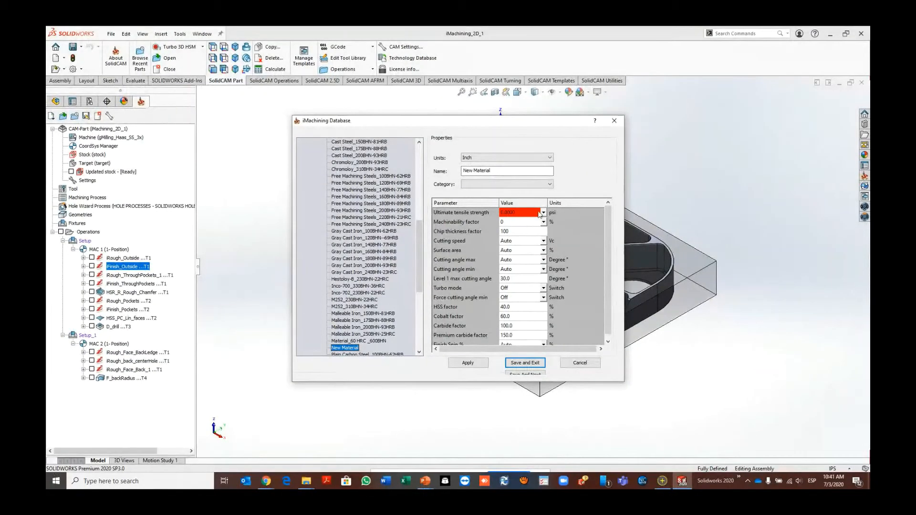
Step: Look up the metric ultimate tensile strength of AISI 1060 Steel on MatWeb in Chrome, and return to SOLIDWORKS to close the iMachining Database without saving
{"action": "left_click", "coordinate": [266, 481]}
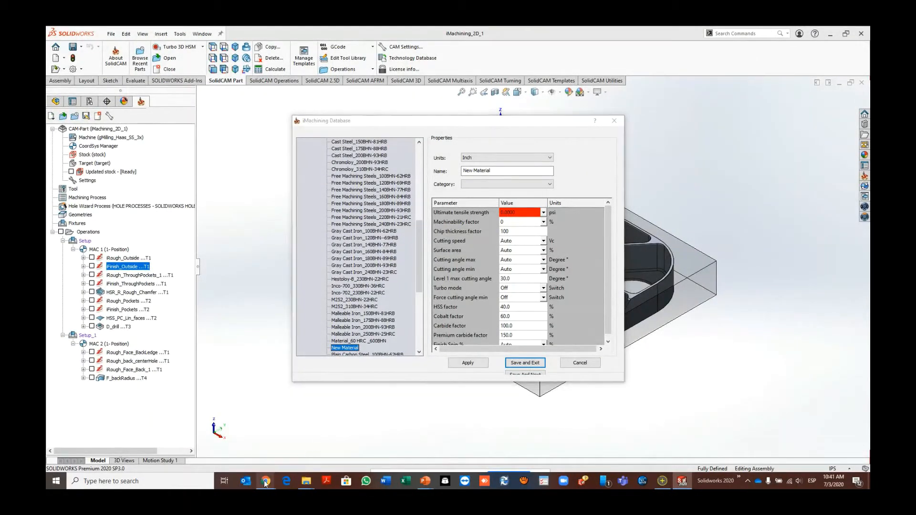
{"action": "mouse_move", "coordinate": [290, 447]}
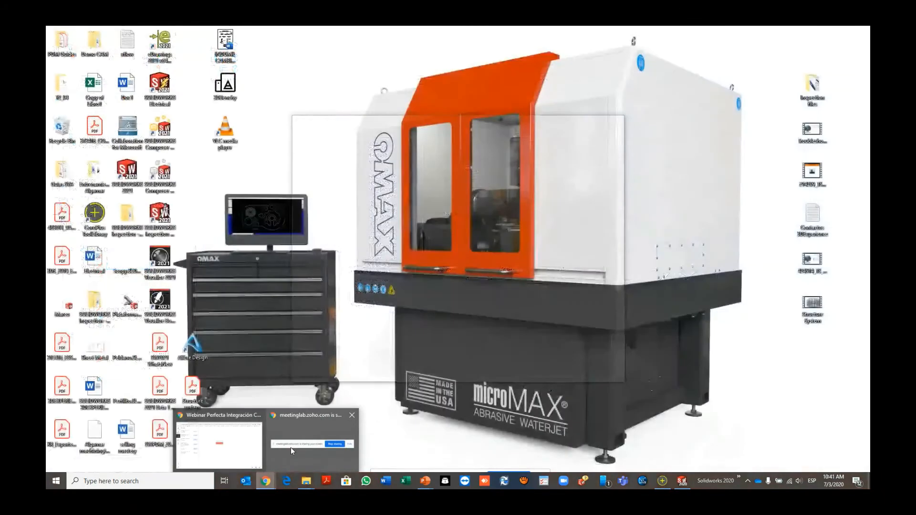
{"action": "left_click", "coordinate": [239, 448]}
{"action": "left_click", "coordinate": [210, 33]}
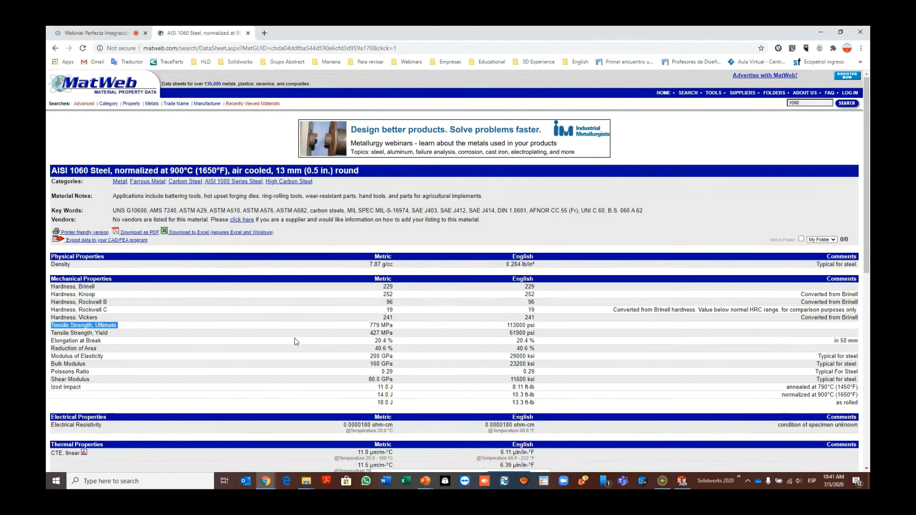
{"action": "left_click_drag", "start_coordinate": [394, 325], "coordinate": [369, 326]}
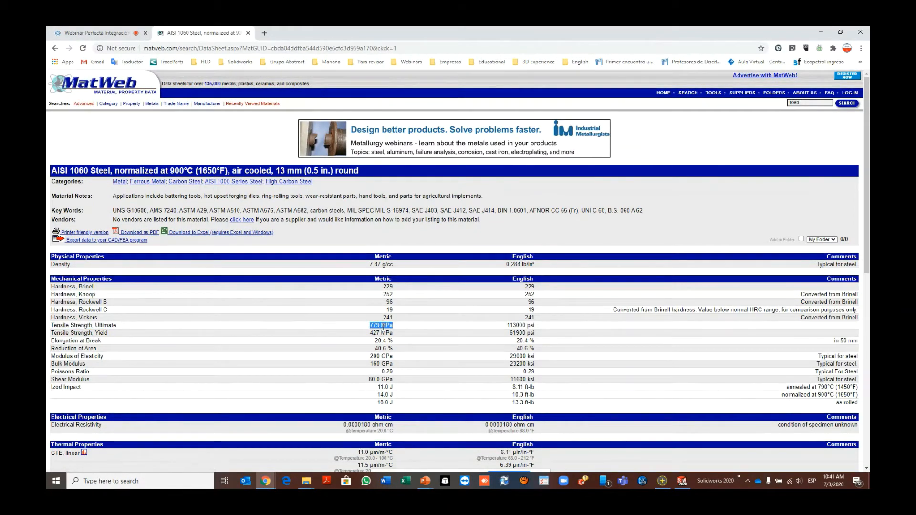
{"action": "key", "text": "alt+Tab"}
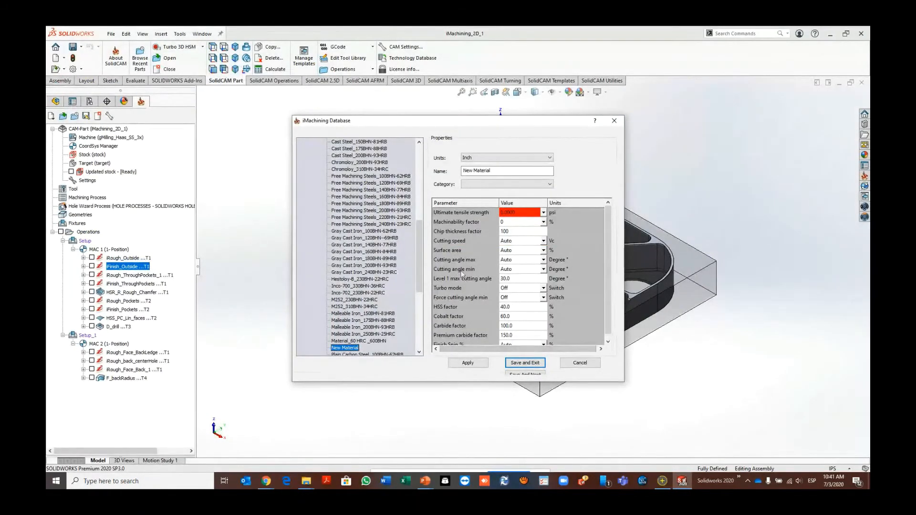
{"action": "left_click", "coordinate": [576, 363]}
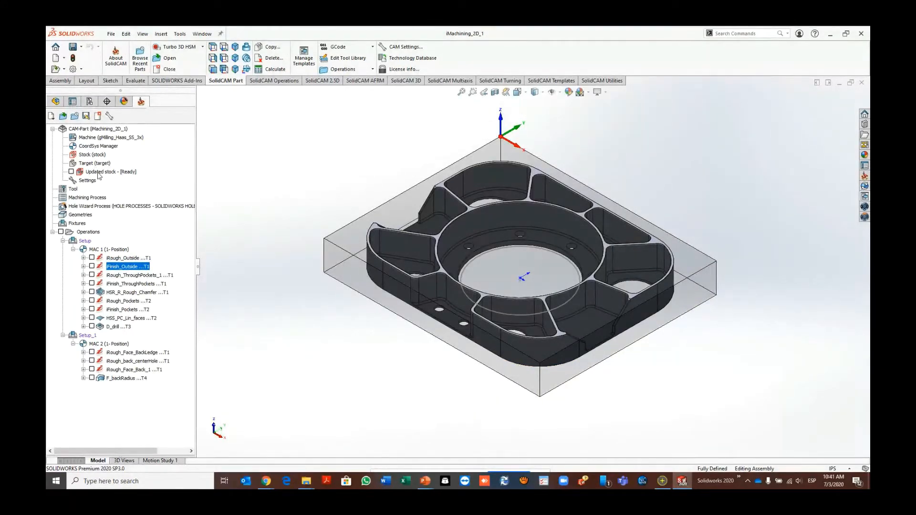
Step: Open the CENTERDRILLS tool library of type TAB for editing in SolidCAM
{"action": "left_click", "coordinate": [160, 34]}
{"action": "mouse_move", "coordinate": [180, 34]}
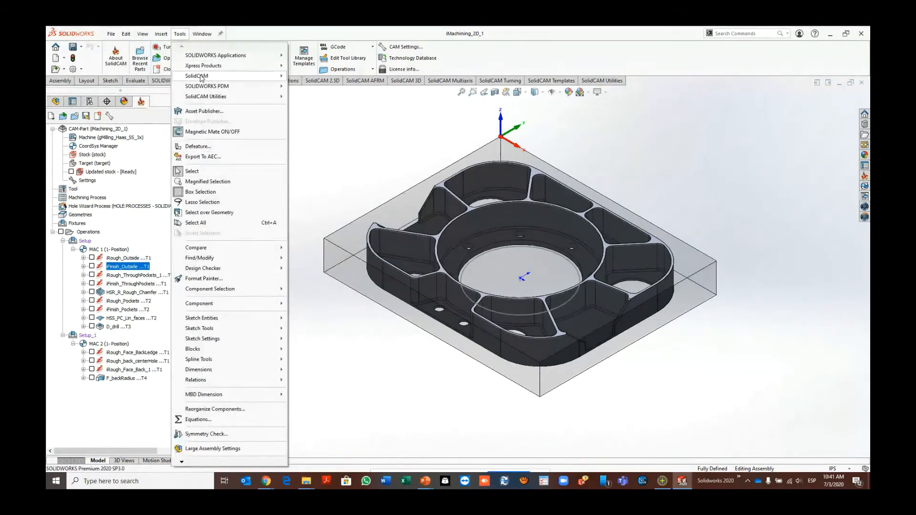
{"action": "mouse_move", "coordinate": [200, 78]}
{"action": "mouse_move", "coordinate": [339, 157]}
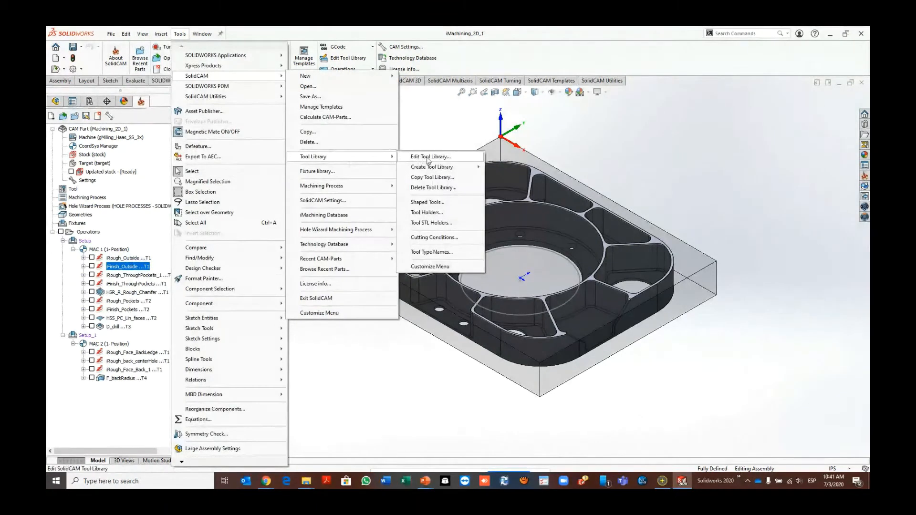
{"action": "left_click", "coordinate": [431, 157]}
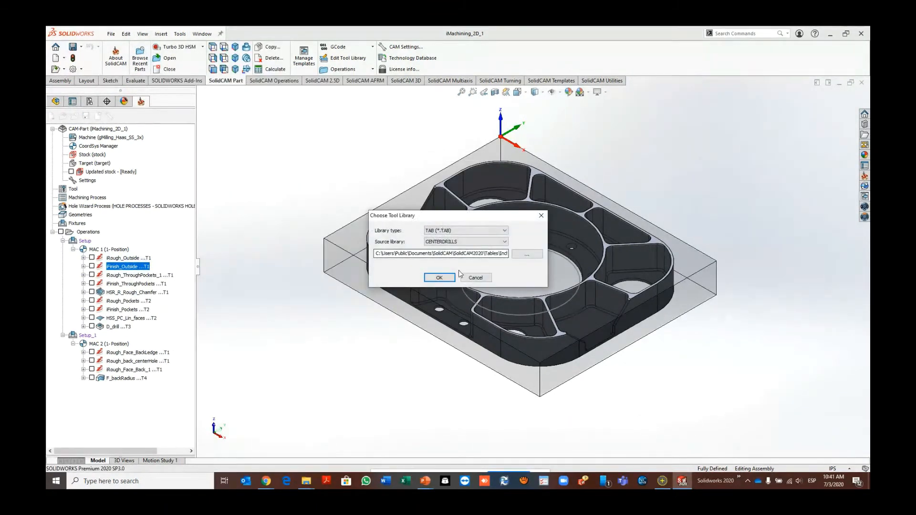
{"action": "left_click", "coordinate": [454, 244]}
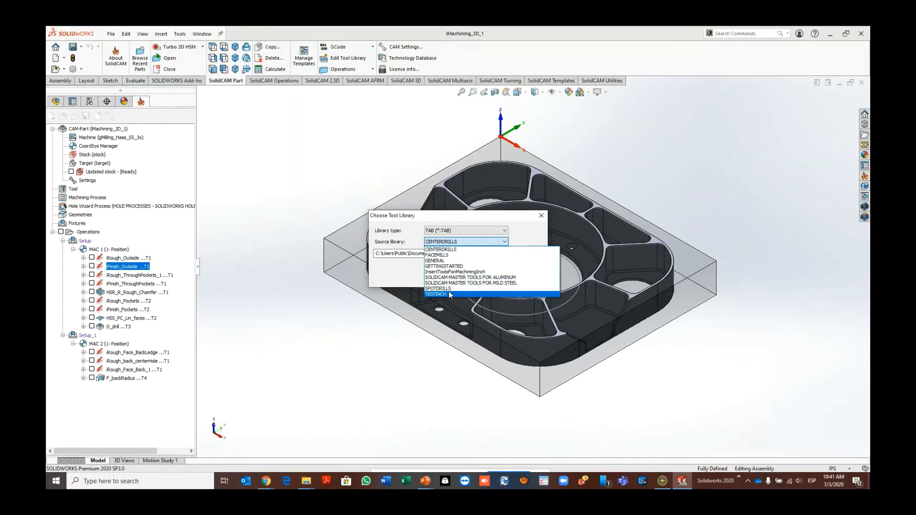
{"action": "left_click", "coordinate": [453, 242]}
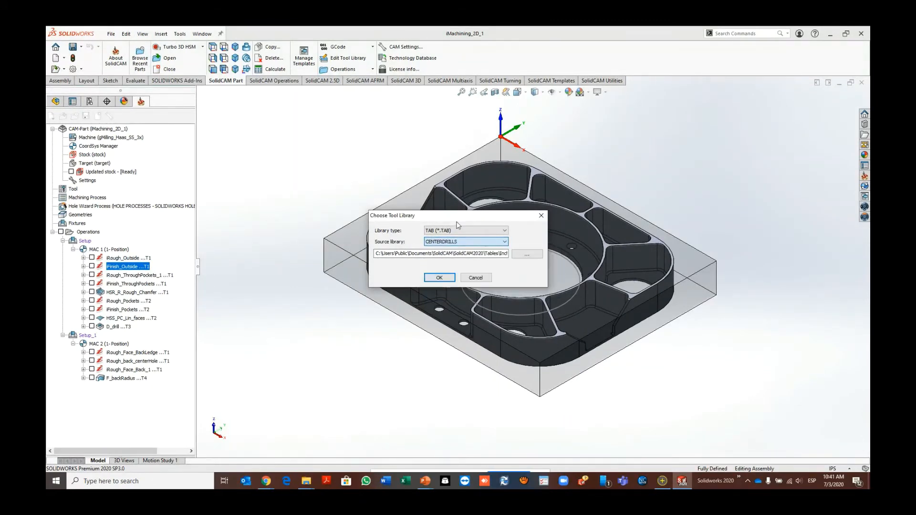
{"action": "left_click", "coordinate": [439, 277]}
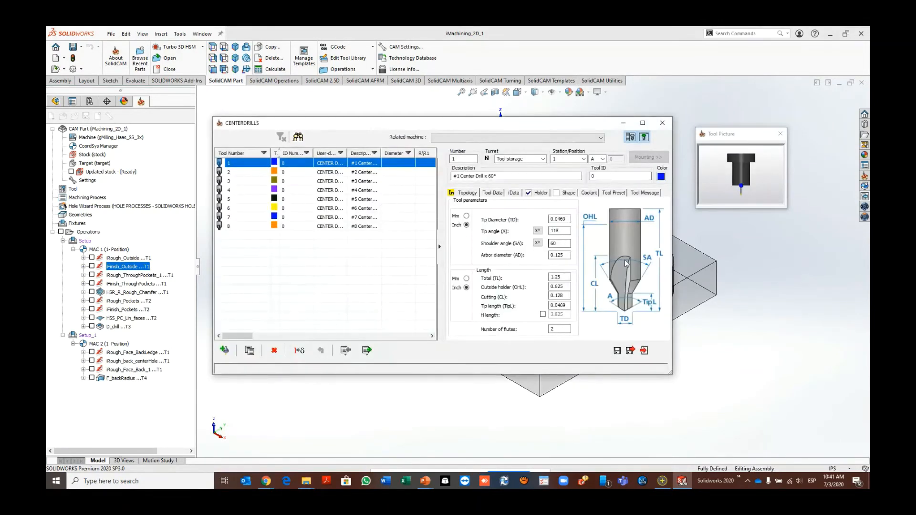
Step: Review the #1 Center Drill x 60° tool's iMachining data, topology, feed and spin data, and its cutting conditions table
{"action": "left_click", "coordinate": [514, 193]}
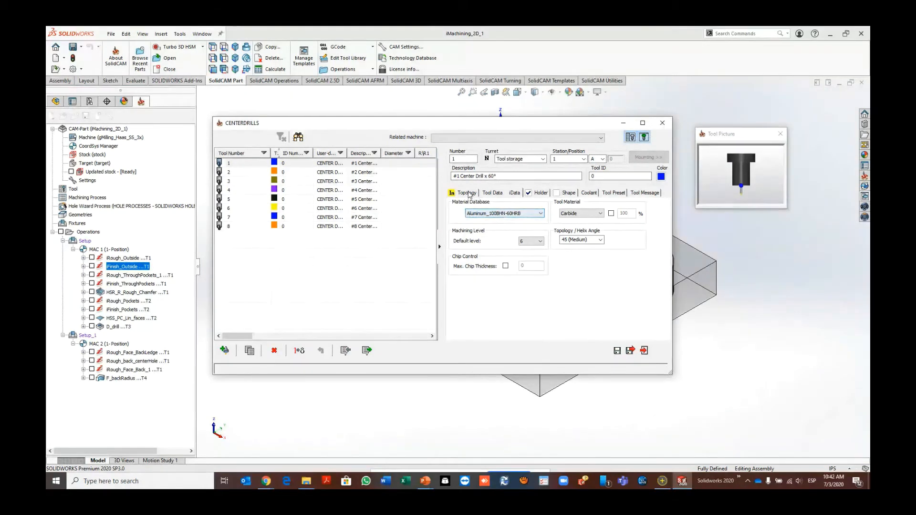
{"action": "left_click", "coordinate": [468, 194]}
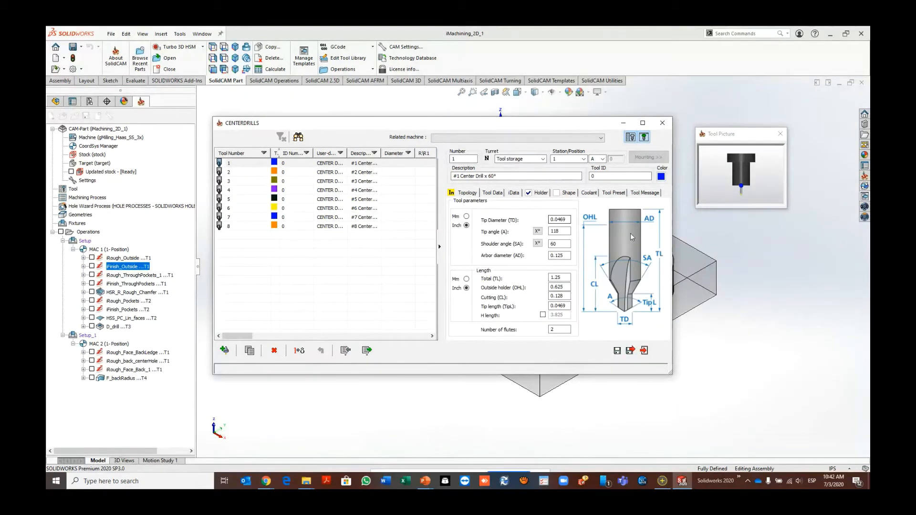
{"action": "left_click", "coordinate": [494, 194]}
{"action": "left_click", "coordinate": [604, 208]}
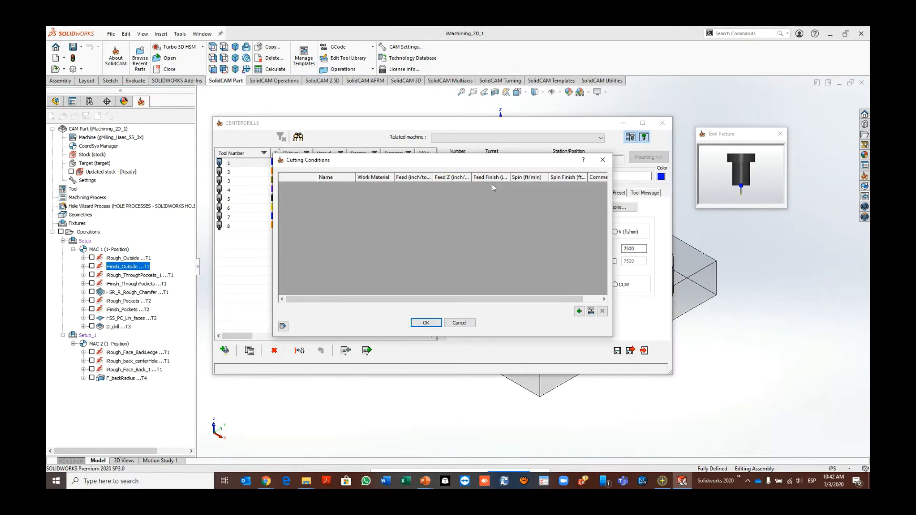
{"action": "left_click", "coordinate": [464, 324]}
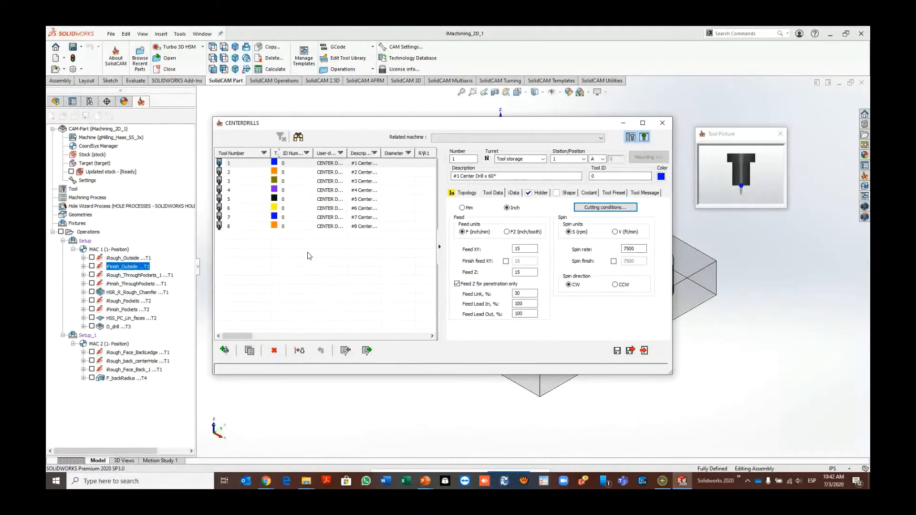
Step: Return to the #1 center drill's iMachining data and inspect the available helix angle options without changing the setting
{"action": "left_click", "coordinate": [513, 193]}
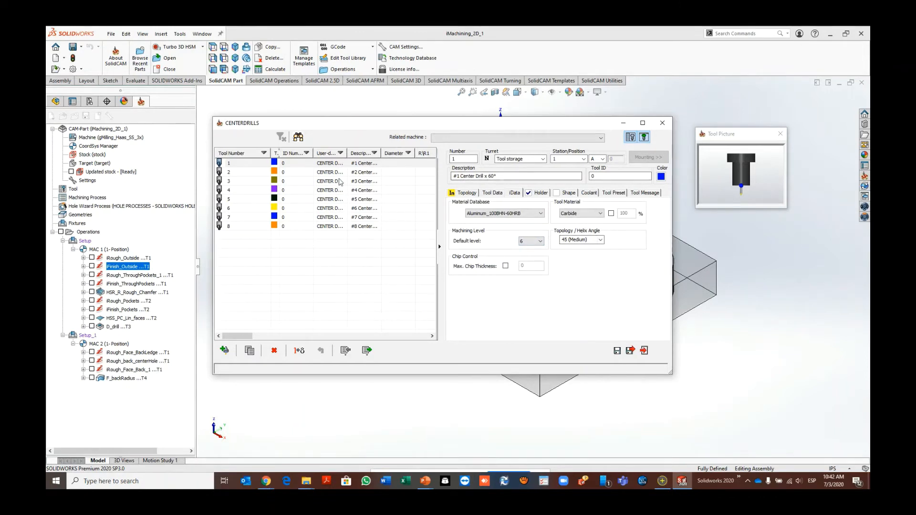
{"action": "left_click", "coordinate": [600, 240]}
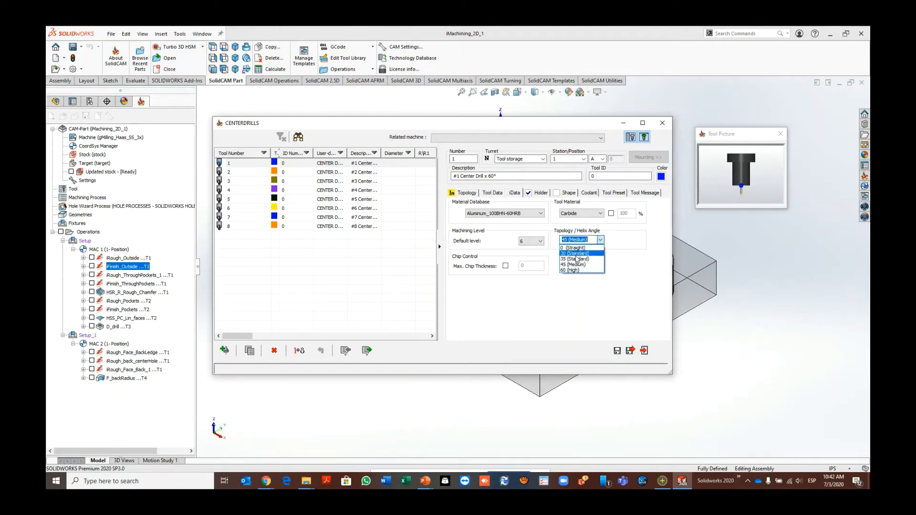
{"action": "left_click", "coordinate": [622, 265]}
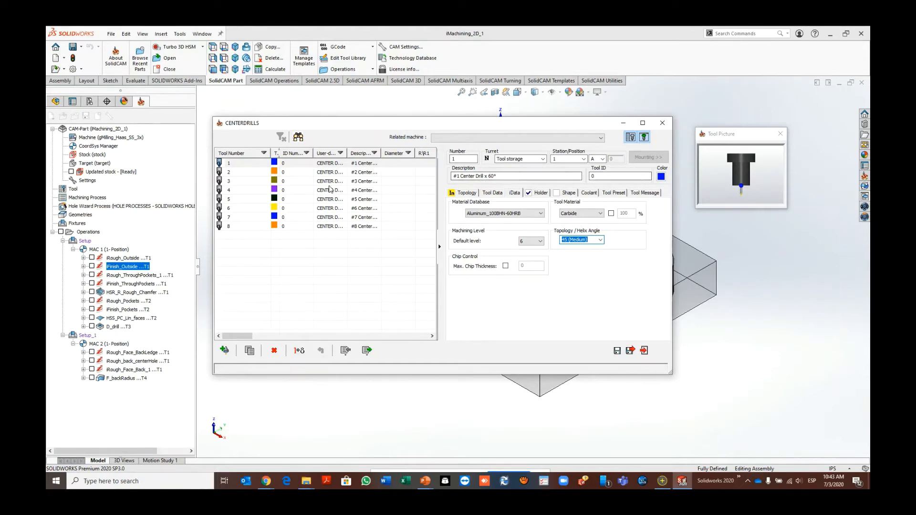
Step: Select the #4 center drill, and check the parameters of the 1B230-1200-XA 1630 end mill in CoroPlus ToolLibrary for comparison
{"action": "left_click", "coordinate": [367, 190]}
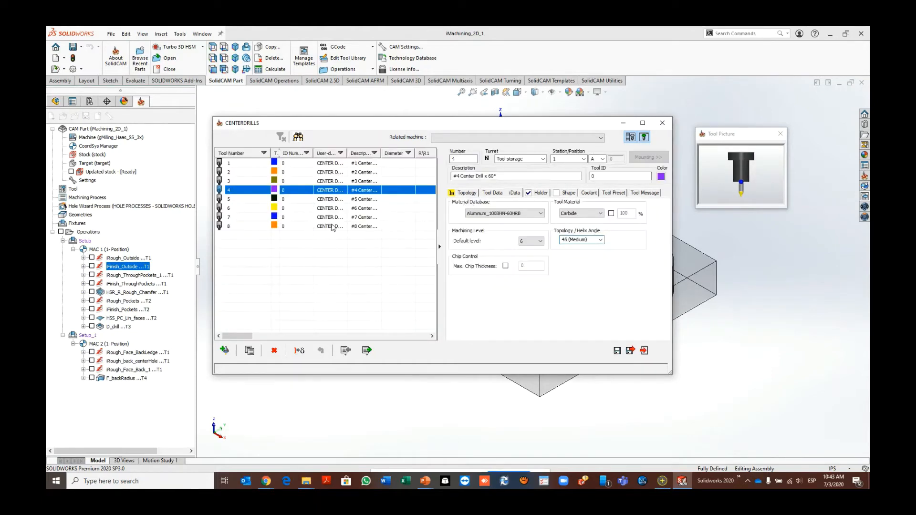
{"action": "left_click", "coordinate": [663, 481]}
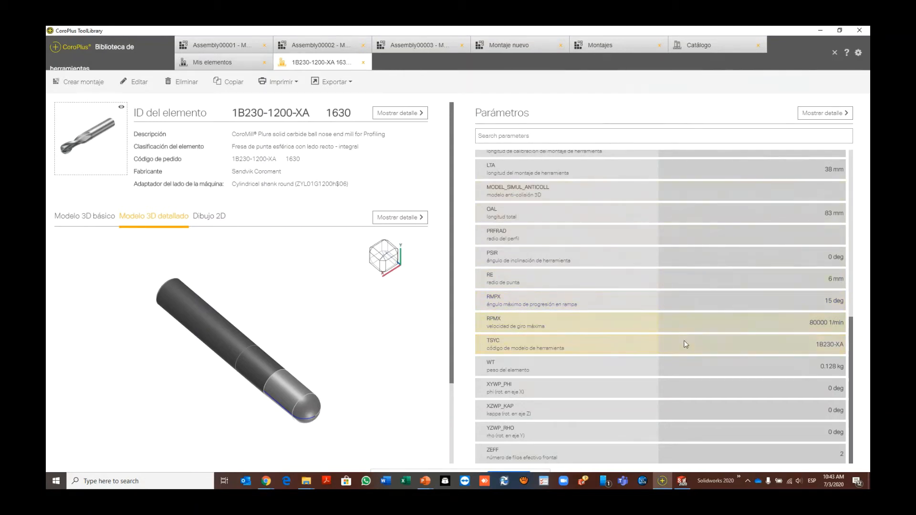
{"action": "left_click", "coordinate": [820, 31]}
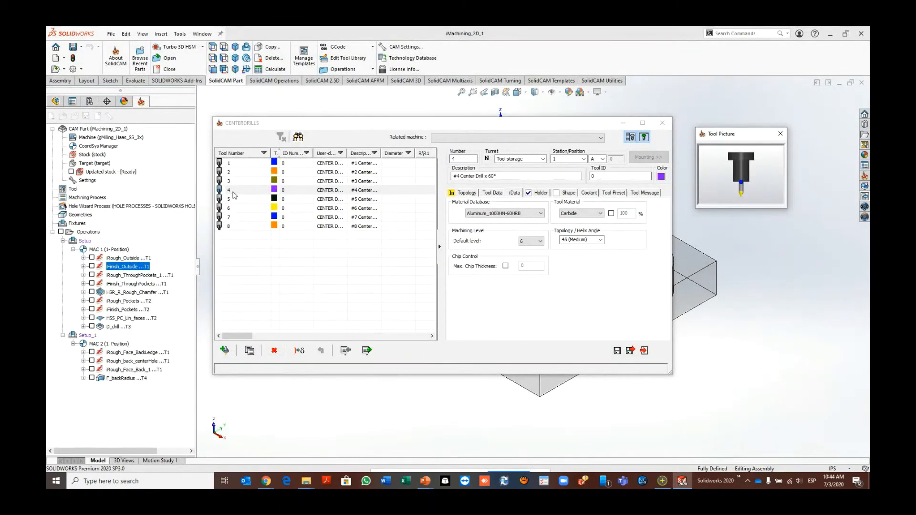
Step: Inspect the #4 center drill's topology and tip diameter field, and close the CENTERDRILLS library
{"action": "left_click", "coordinate": [493, 193]}
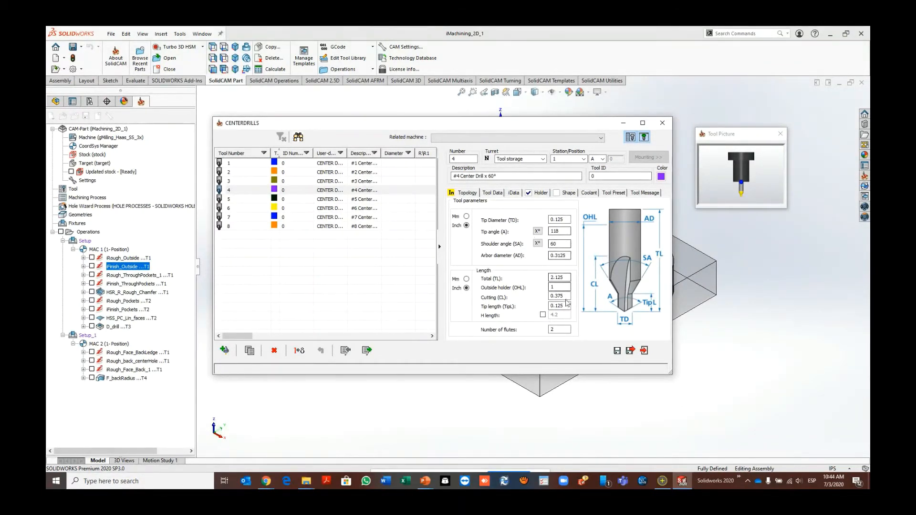
{"action": "left_click", "coordinate": [566, 220]}
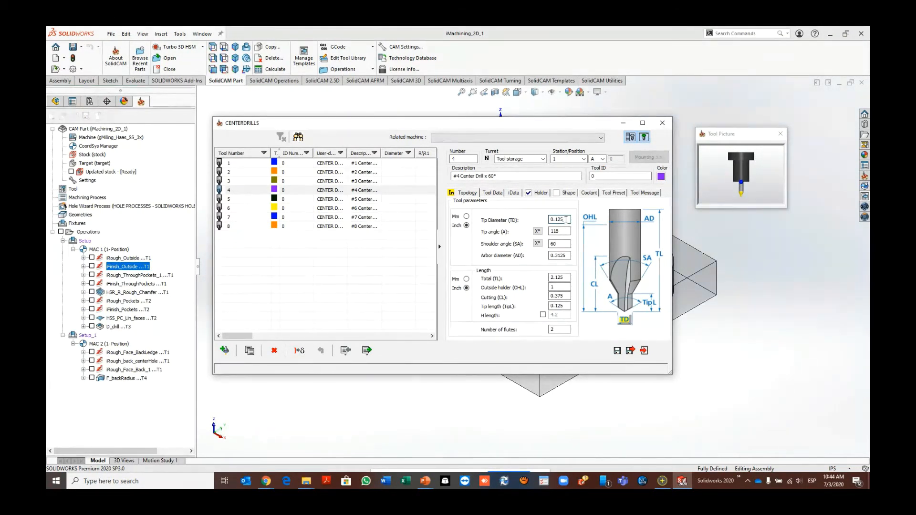
{"action": "left_click", "coordinate": [662, 122]}
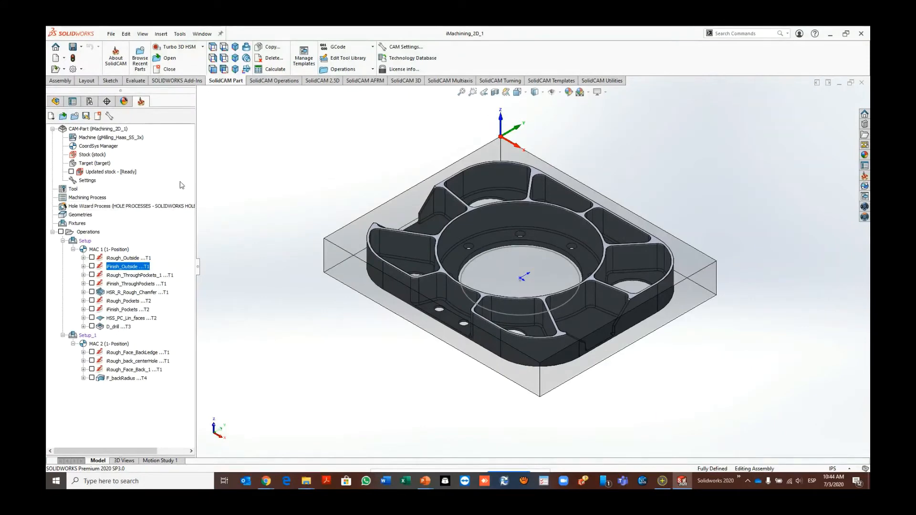
Step: Review the gMilling_Haas_SS_3x machine's definition, controller definition, user-defined parameters and working style, and close the machine editor
{"action": "double_click", "coordinate": [108, 138]}
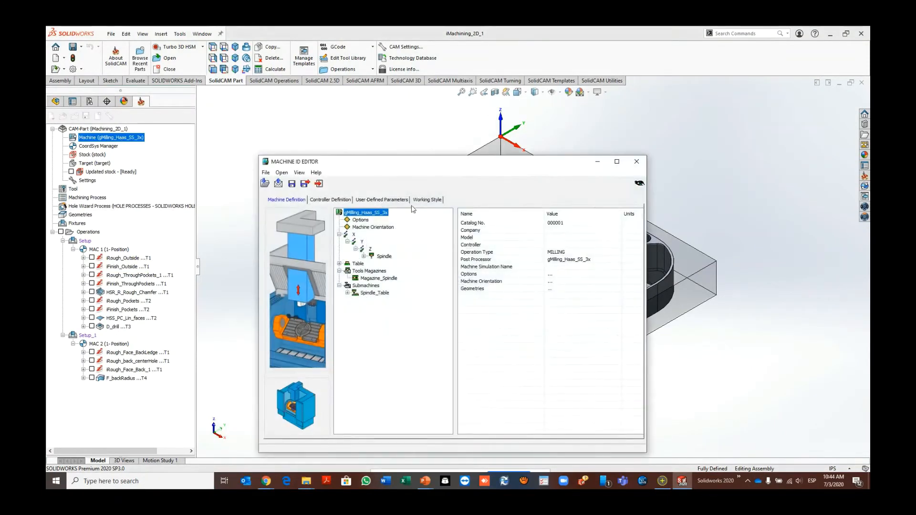
{"action": "left_click", "coordinate": [329, 200]}
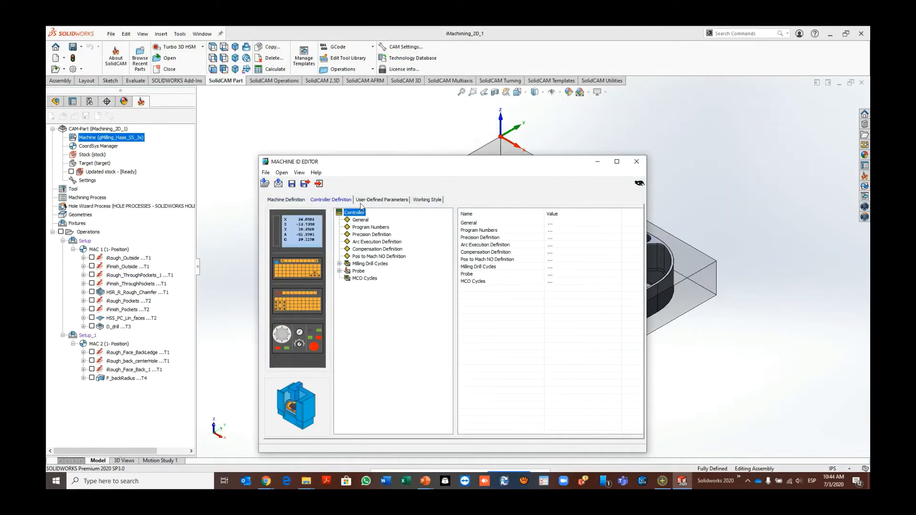
{"action": "left_click", "coordinate": [378, 200]}
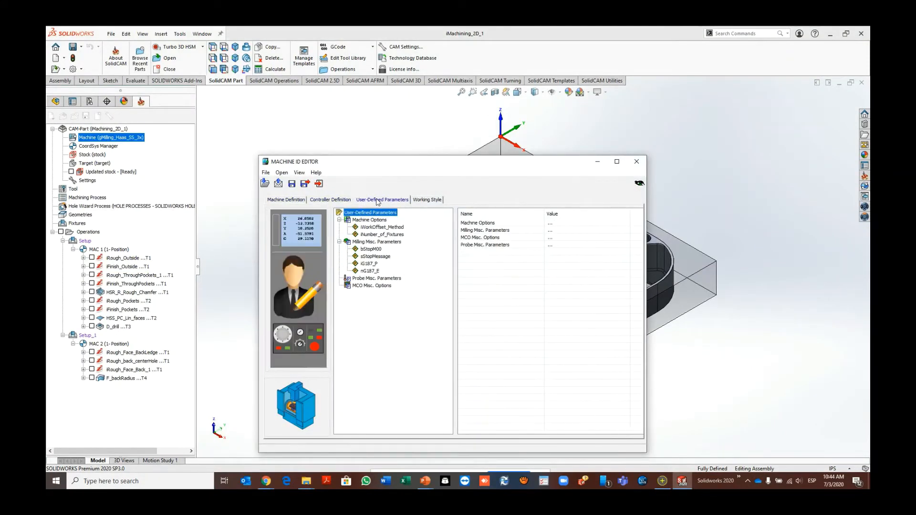
{"action": "left_click", "coordinate": [425, 200]}
{"action": "left_click", "coordinate": [636, 161]}
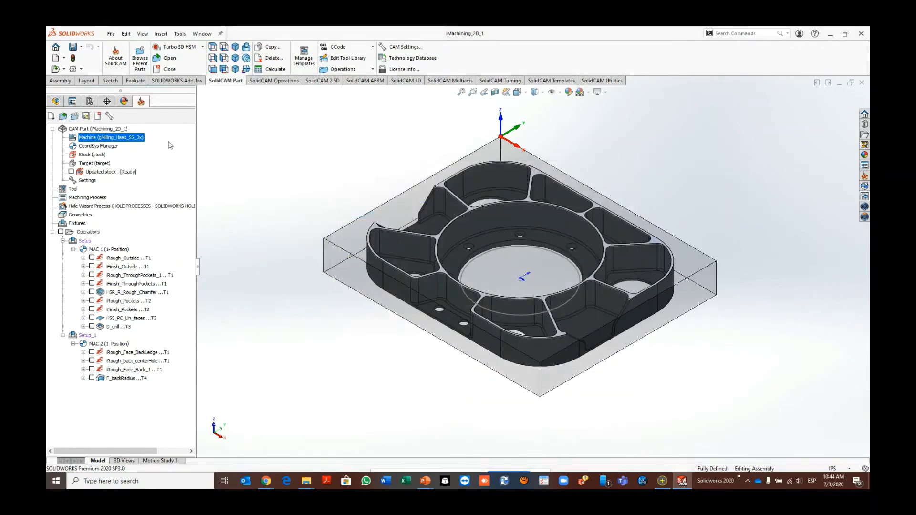
Step: Inspect the stock definition and its available definition types, cancel without changes, and select the target model
{"action": "left_click", "coordinate": [93, 154]}
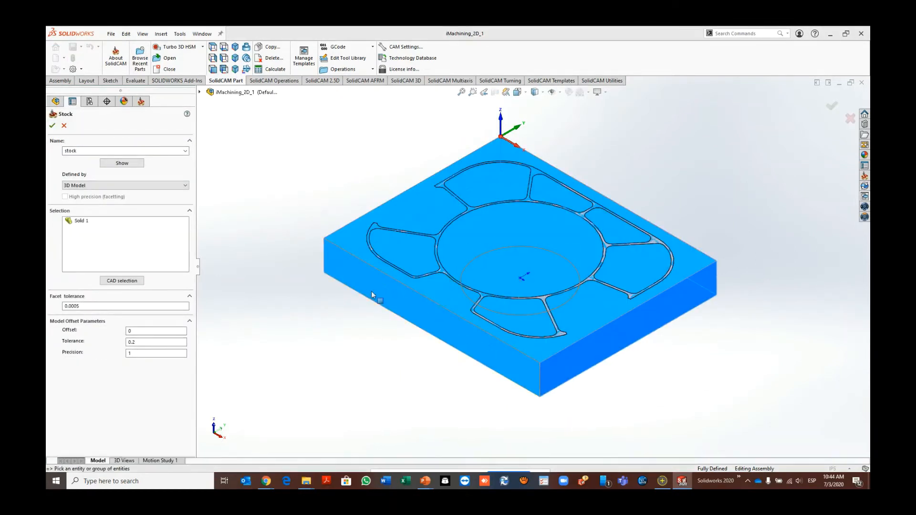
{"action": "left_click", "coordinate": [128, 185]}
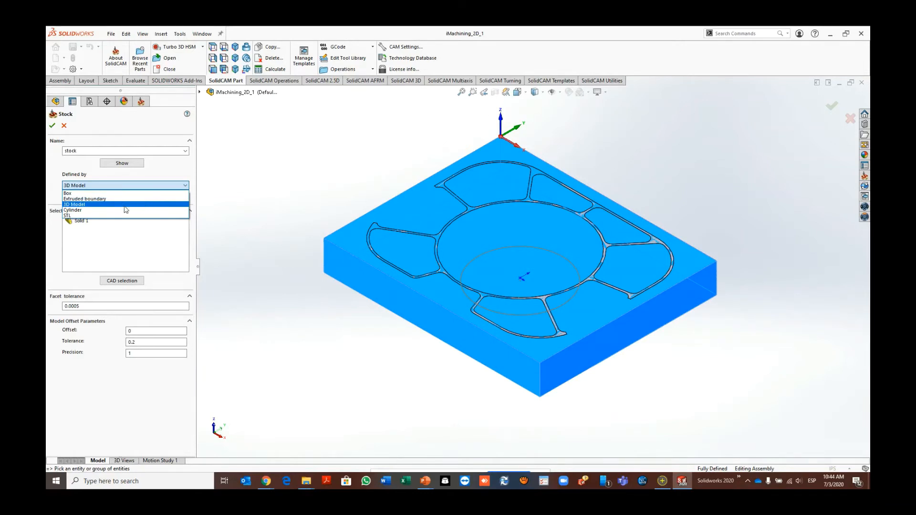
{"action": "left_click", "coordinate": [254, 195]}
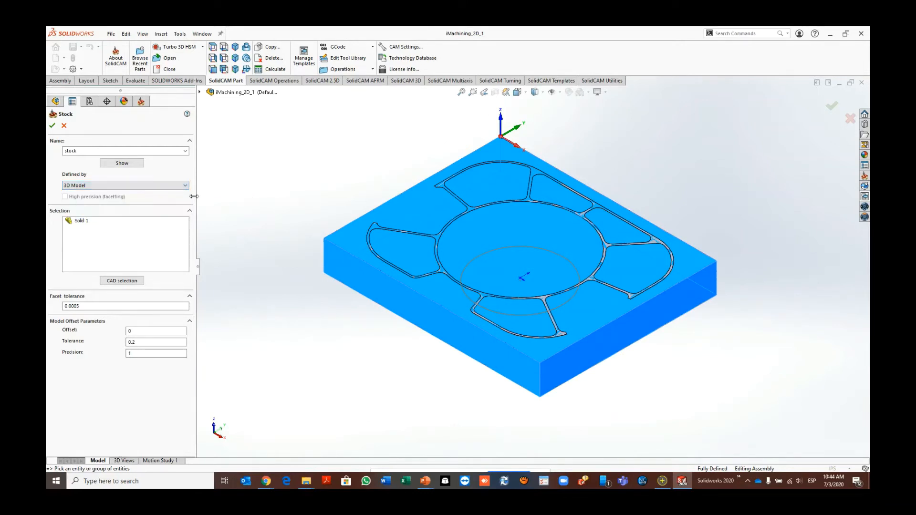
{"action": "left_click", "coordinate": [64, 126]}
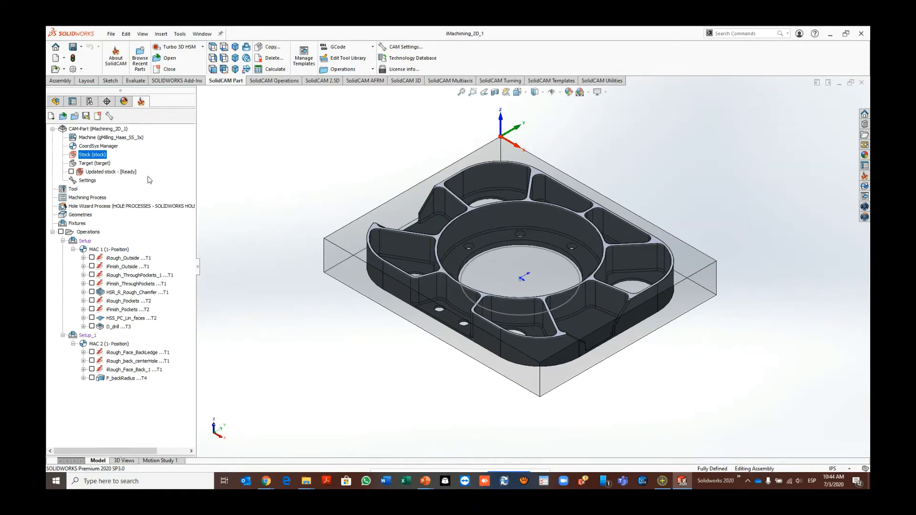
{"action": "left_click", "coordinate": [102, 164]}
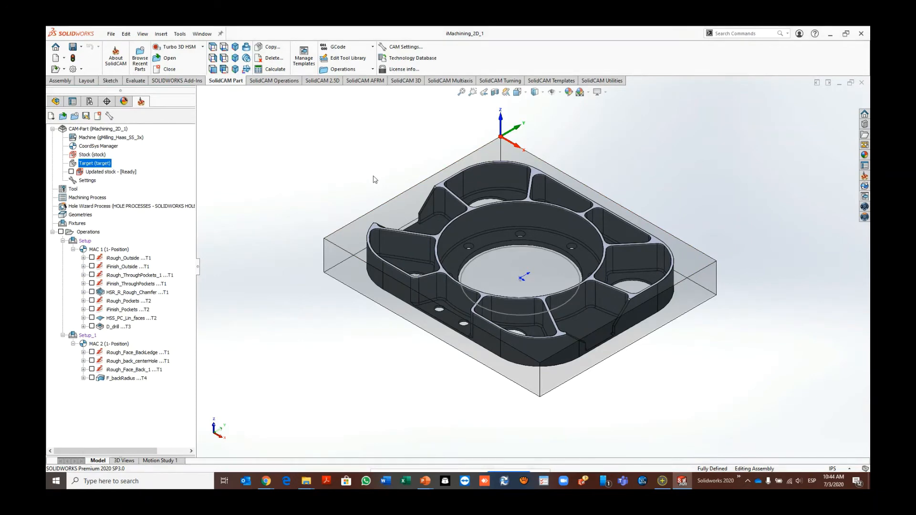
Step: Show the machining time for the operations in the CAM tree and widen the tree to fit the full names
{"action": "left_click", "coordinate": [105, 249]}
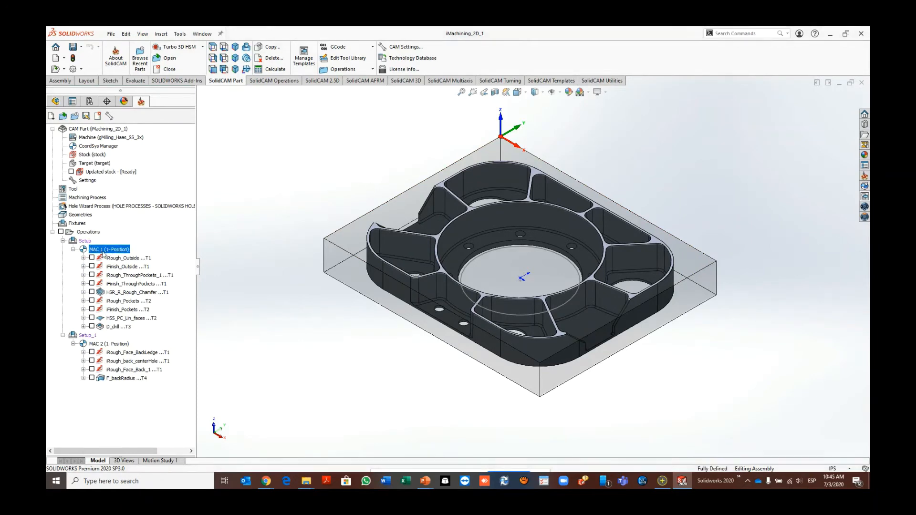
{"action": "right_click", "coordinate": [93, 234]}
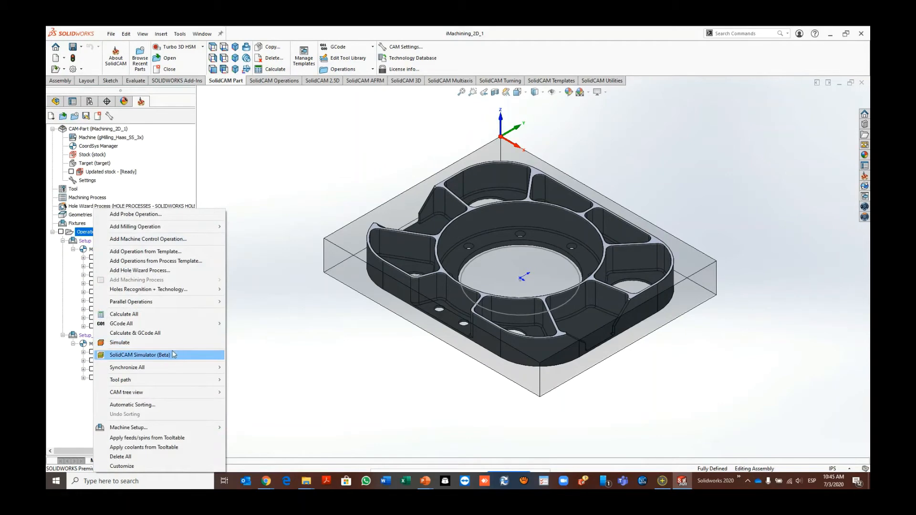
{"action": "mouse_move", "coordinate": [170, 394]}
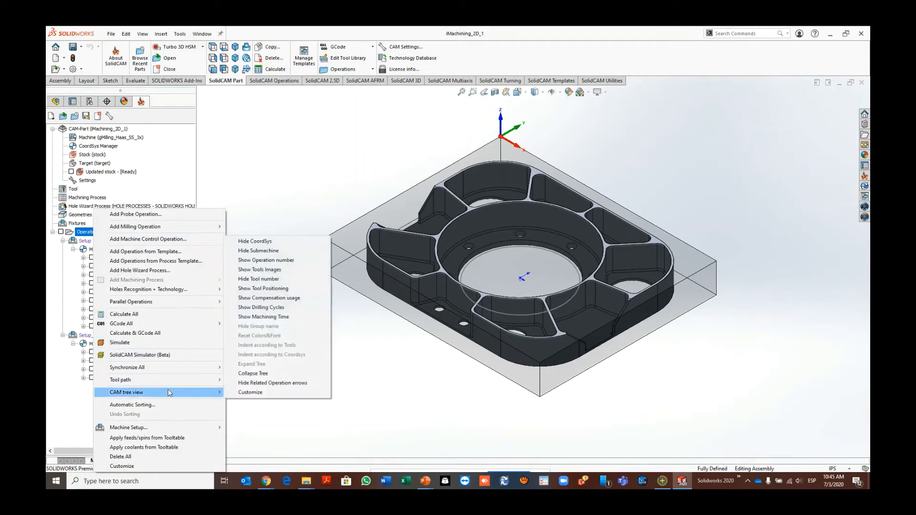
{"action": "left_click", "coordinate": [263, 317]}
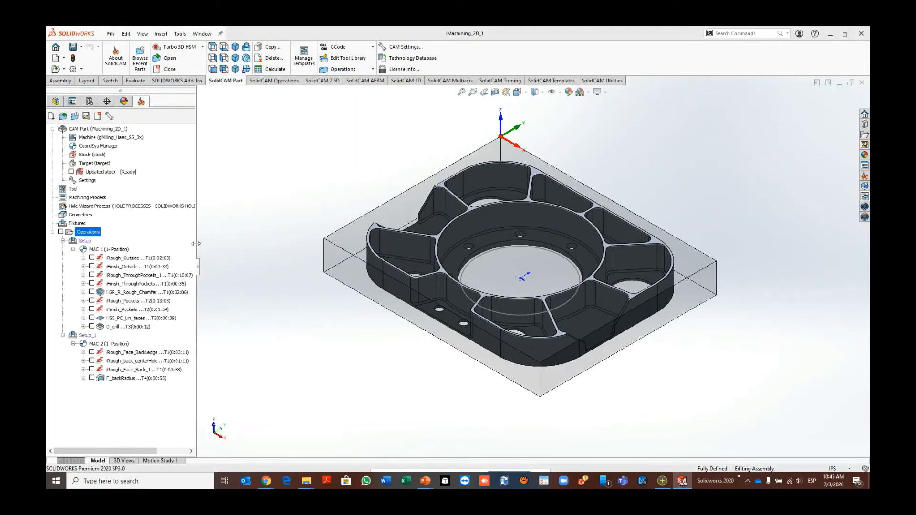
{"action": "left_click_drag", "start_coordinate": [196, 236], "coordinate": [242, 235]}
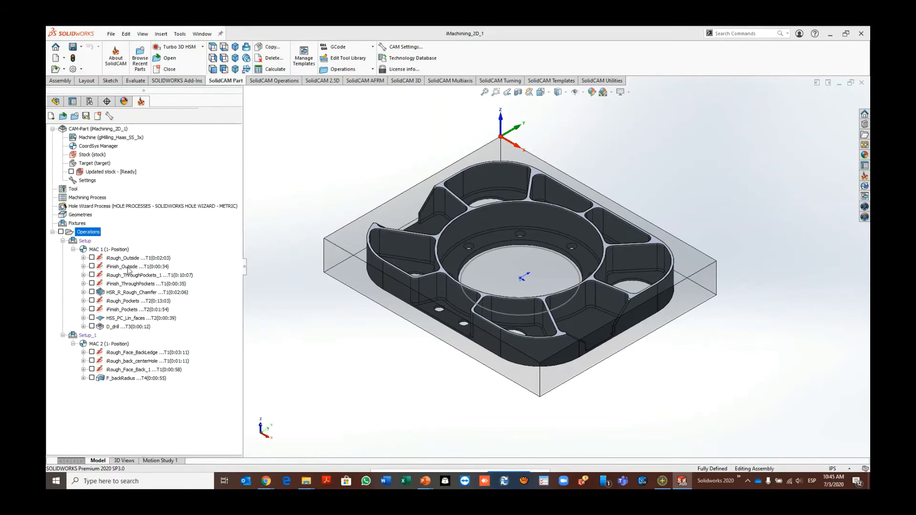
Step: Simulate all operations in SolidVerify at maximum speed and watch the material removal and simulation data
{"action": "right_click", "coordinate": [86, 234]}
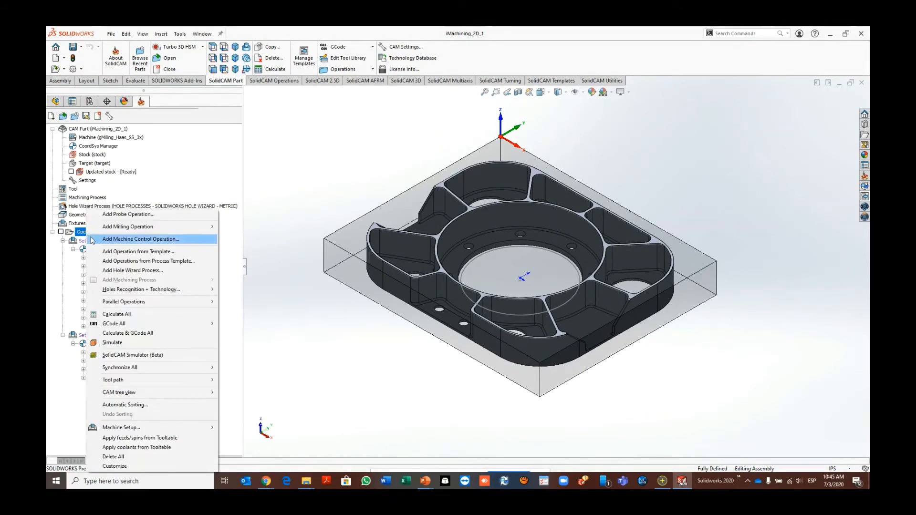
{"action": "left_click", "coordinate": [113, 342]}
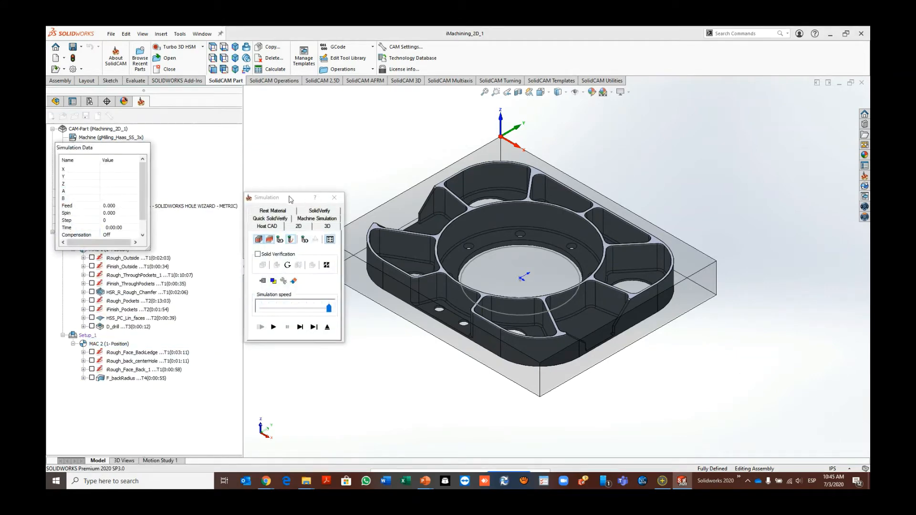
{"action": "left_click_drag", "start_coordinate": [291, 200], "coordinate": [755, 105]}
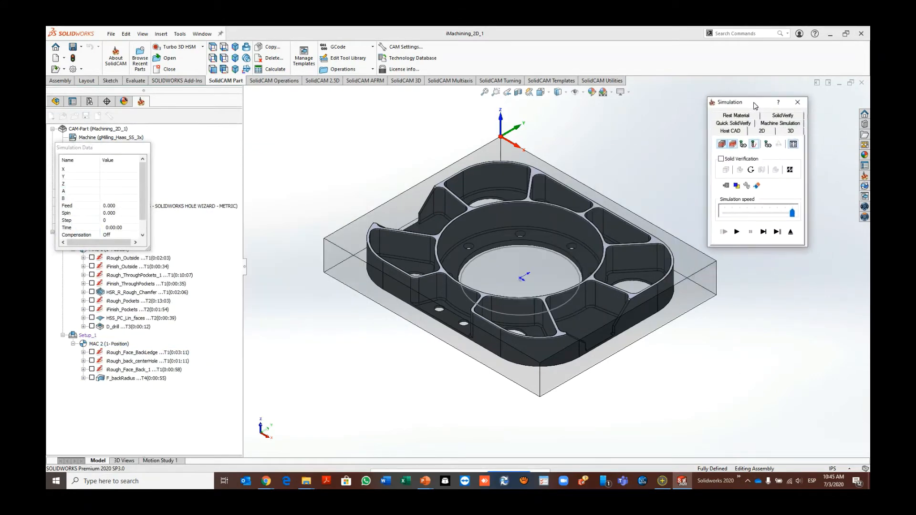
{"action": "left_click", "coordinate": [778, 117]}
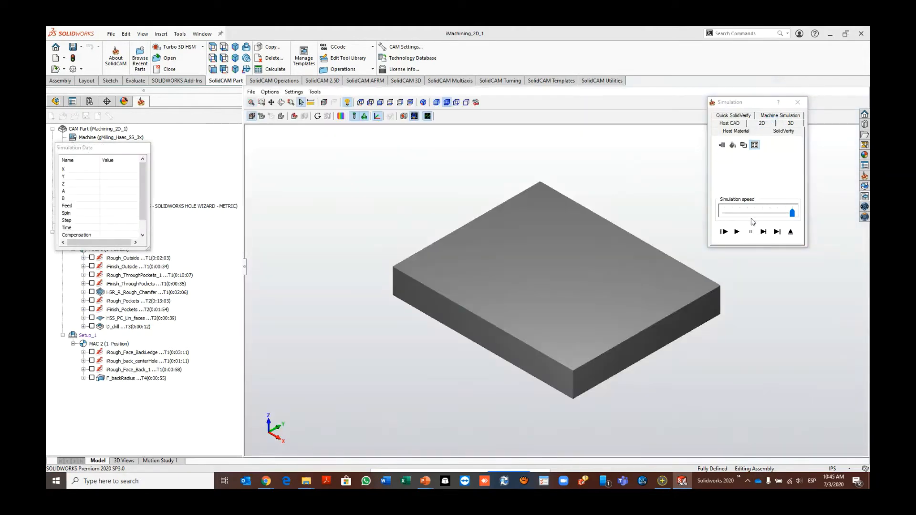
{"action": "left_click", "coordinate": [737, 232]}
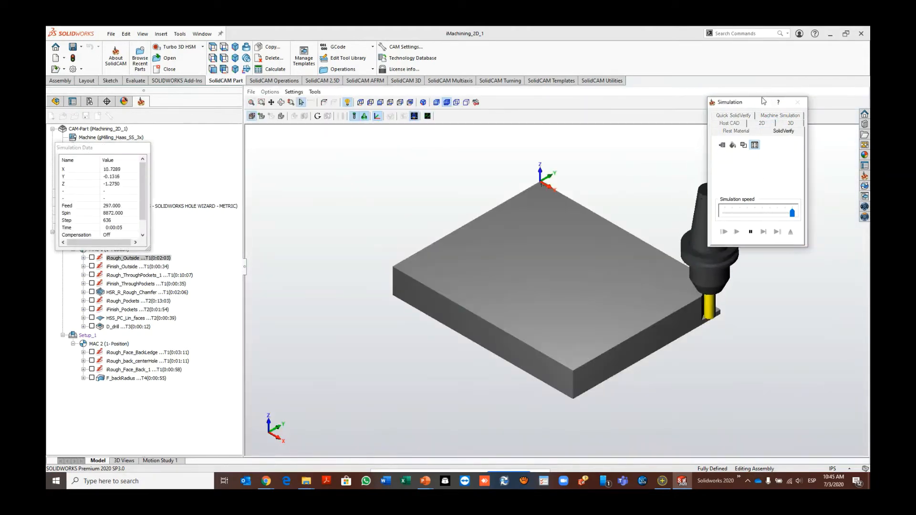
{"action": "left_click_drag", "start_coordinate": [759, 107], "coordinate": [802, 59]}
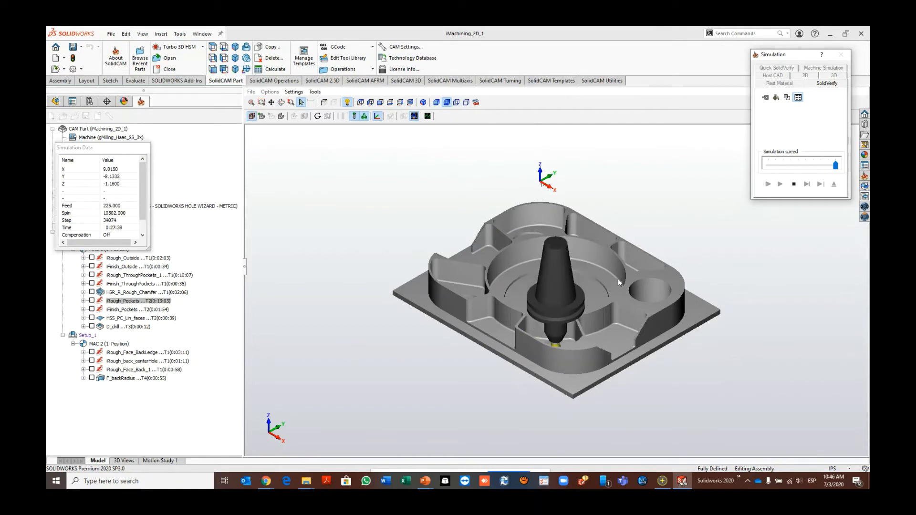
{"action": "left_click_drag", "start_coordinate": [143, 171], "coordinate": [143, 192]}
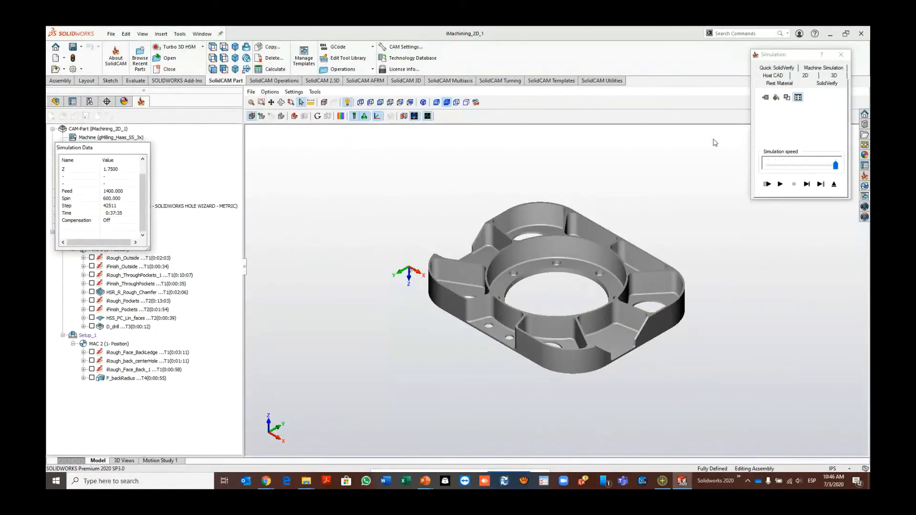
Step: Compare the machined stock with the target model using the preset deviation colours, and exit the simulation
{"action": "left_click_drag", "start_coordinate": [804, 54], "coordinate": [114, 43]}
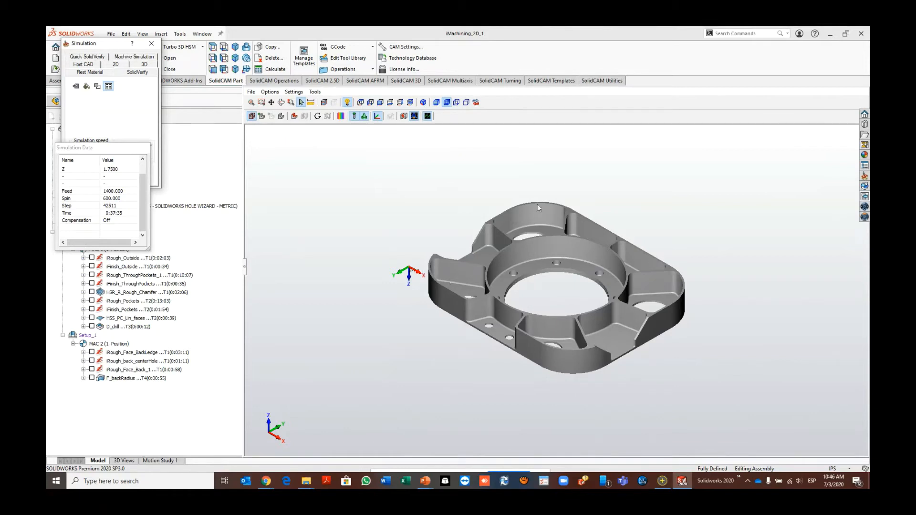
{"action": "left_click", "coordinate": [343, 118]}
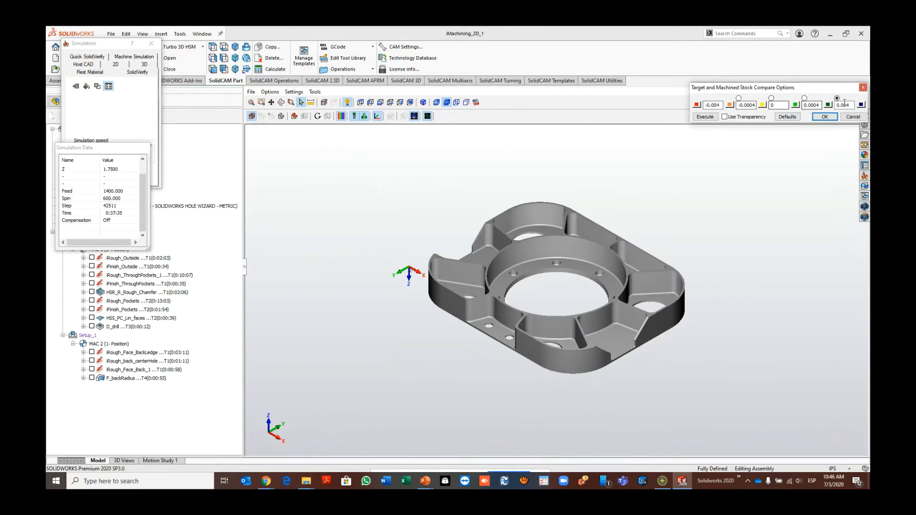
{"action": "left_click", "coordinate": [705, 117]}
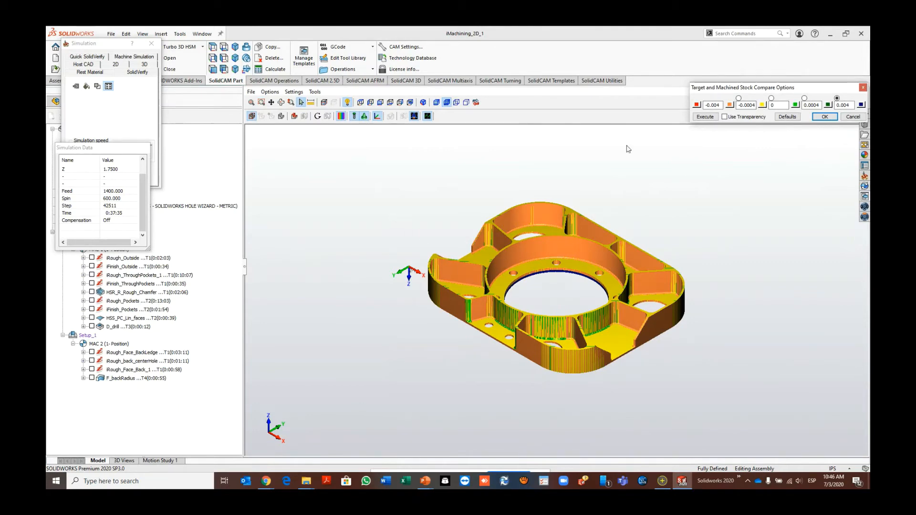
{"action": "left_click", "coordinate": [863, 87]}
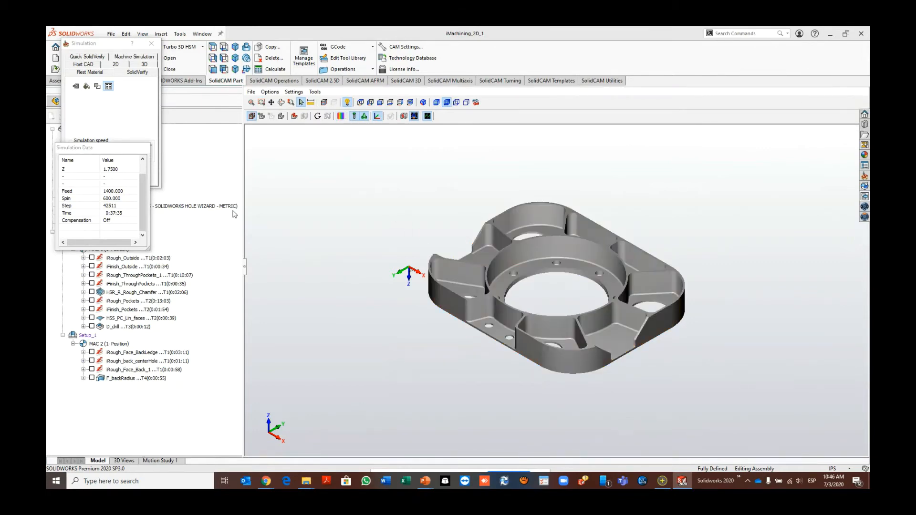
{"action": "left_click", "coordinate": [151, 44]}
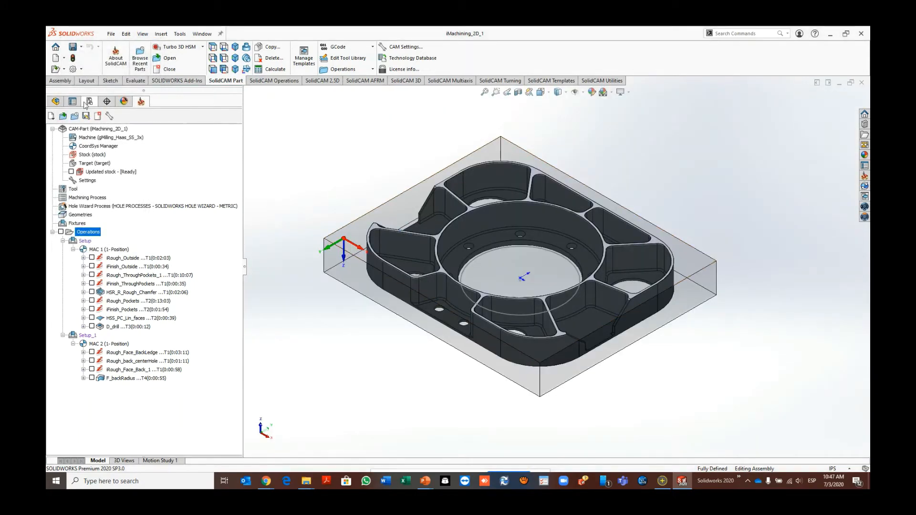
Step: Expand DesignModel in the feature tree and examine its Shell1, Extrude2 and Extrude1 features
{"action": "left_click", "coordinate": [55, 101]}
{"action": "left_click", "coordinate": [51, 302]}
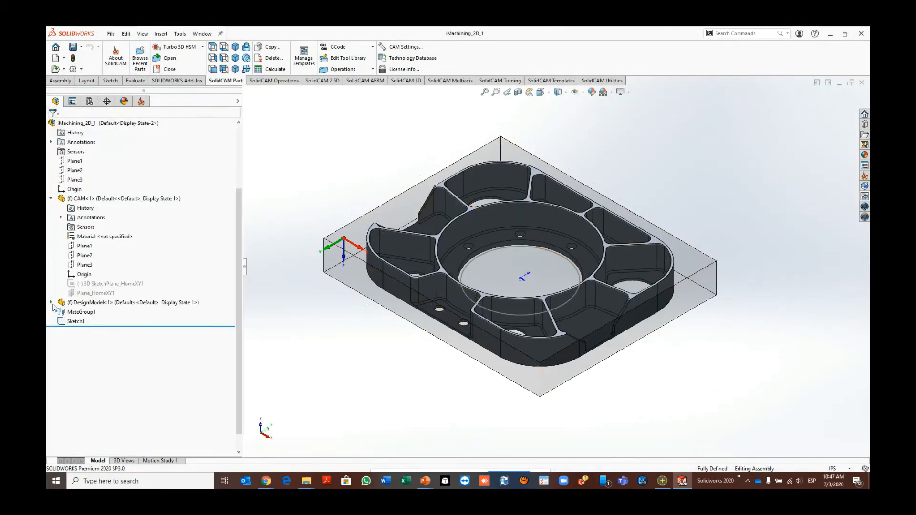
{"action": "scroll", "coordinate": [98, 335], "scroll_direction": "down", "scroll_amount": 3}
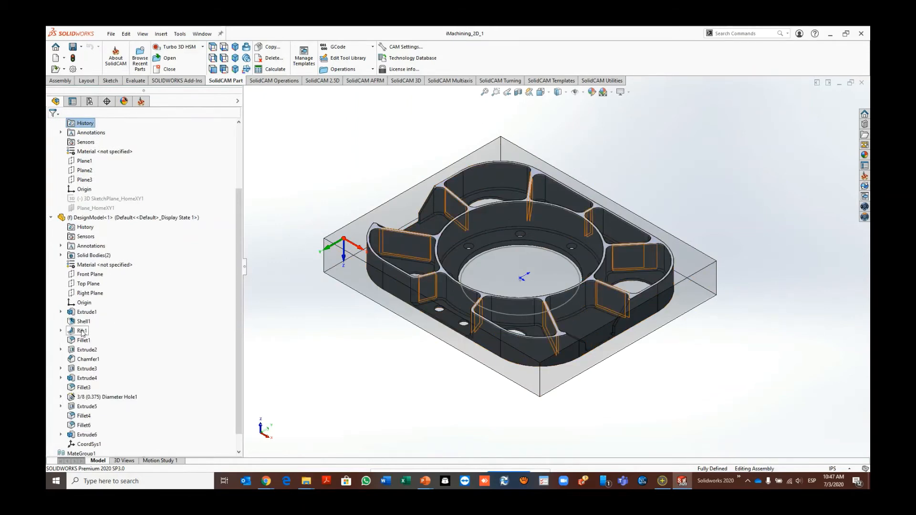
{"action": "left_click", "coordinate": [83, 321]}
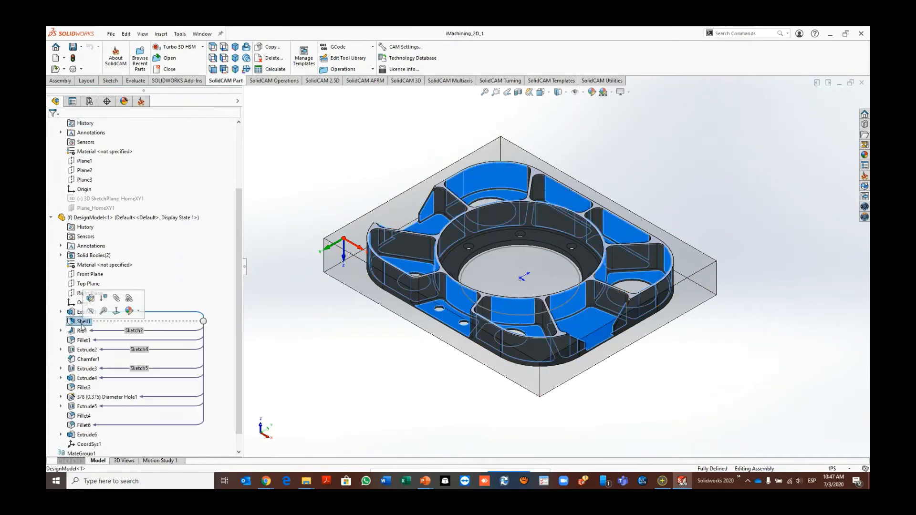
{"action": "left_click", "coordinate": [82, 350]}
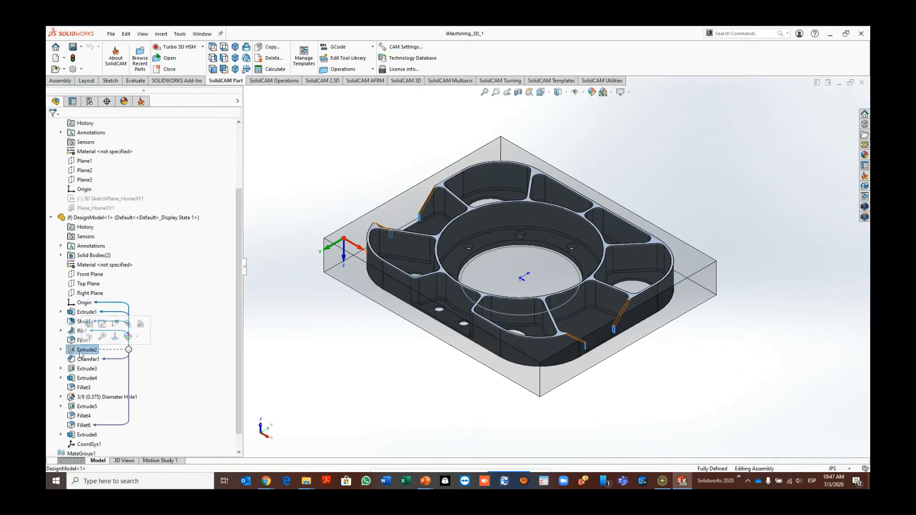
{"action": "left_click", "coordinate": [88, 312]}
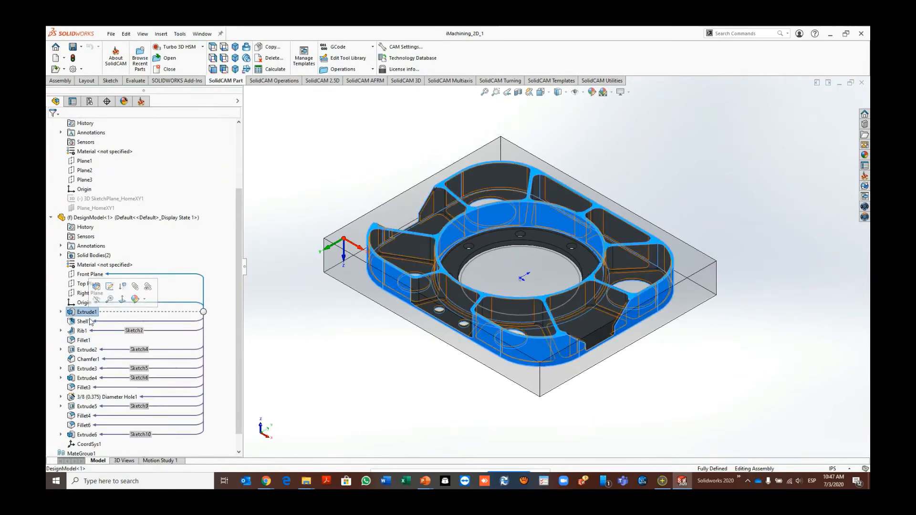
Step: Expand Extrude2 in the DesignModel feature tree and open its Sketch4 for editing
{"action": "left_click", "coordinate": [87, 350]}
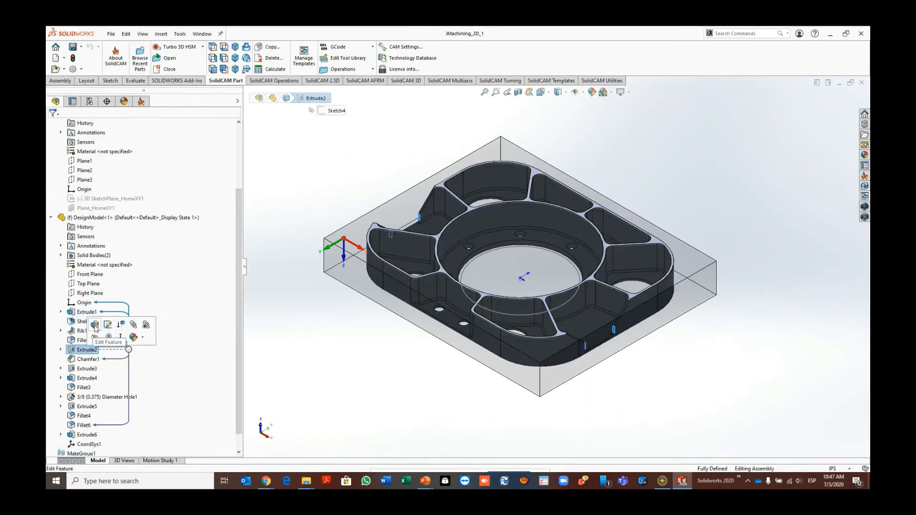
{"action": "left_click", "coordinate": [60, 350]}
{"action": "left_click", "coordinate": [95, 359]}
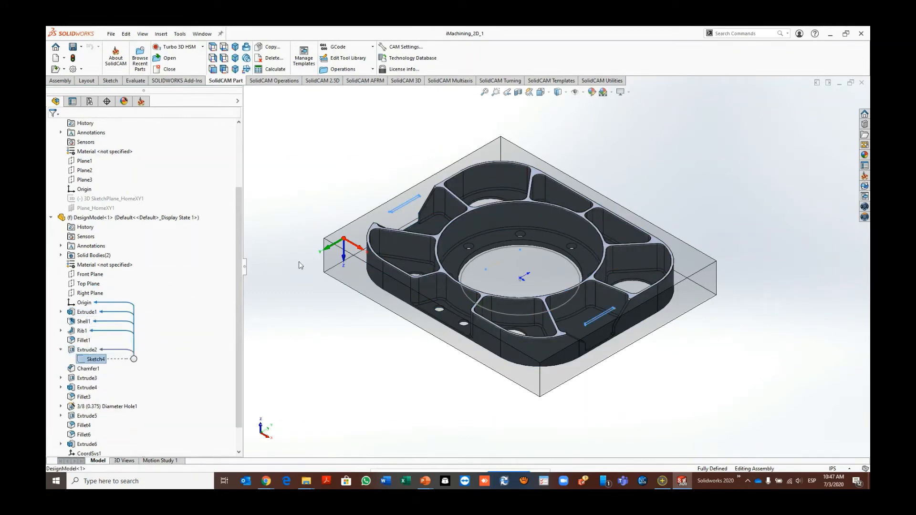
{"action": "left_click", "coordinate": [91, 360]}
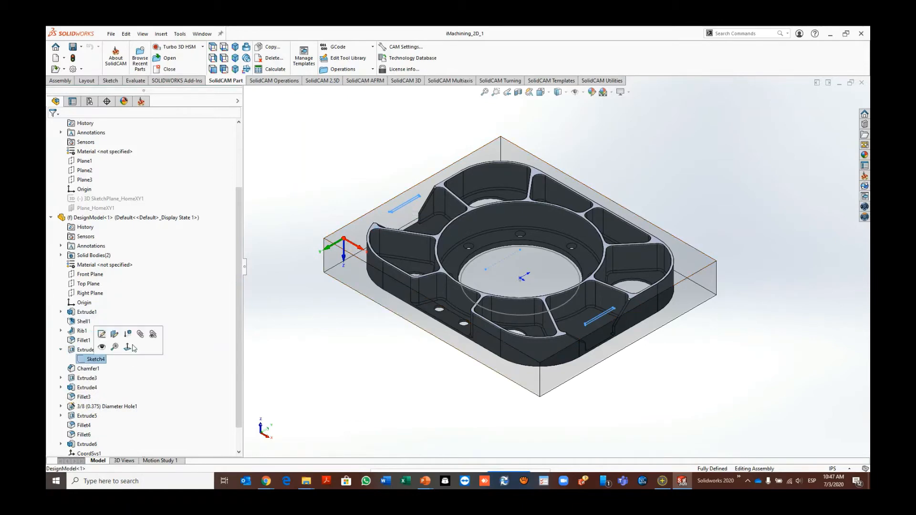
{"action": "scroll", "coordinate": [380, 180], "scroll_direction": "down", "scroll_amount": 3}
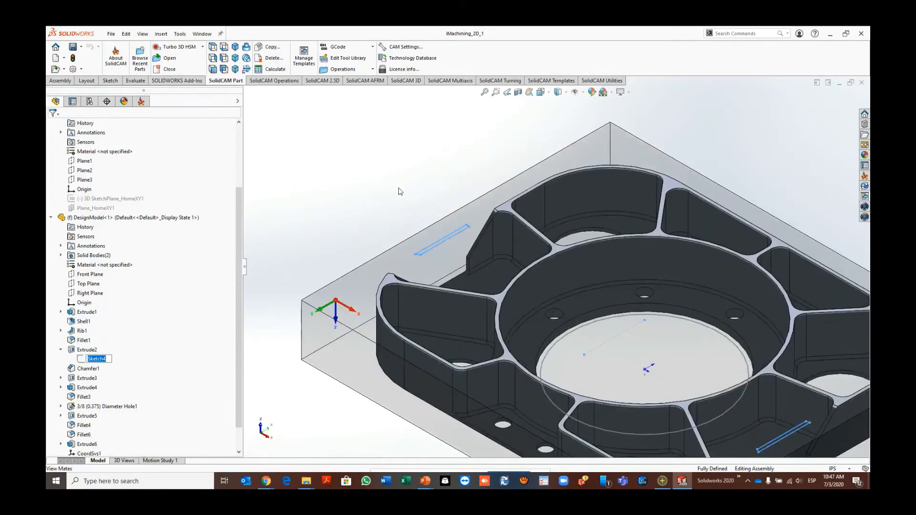
{"action": "scroll", "coordinate": [399, 192], "scroll_direction": "down", "scroll_amount": 1}
{"action": "left_click", "coordinate": [85, 360]}
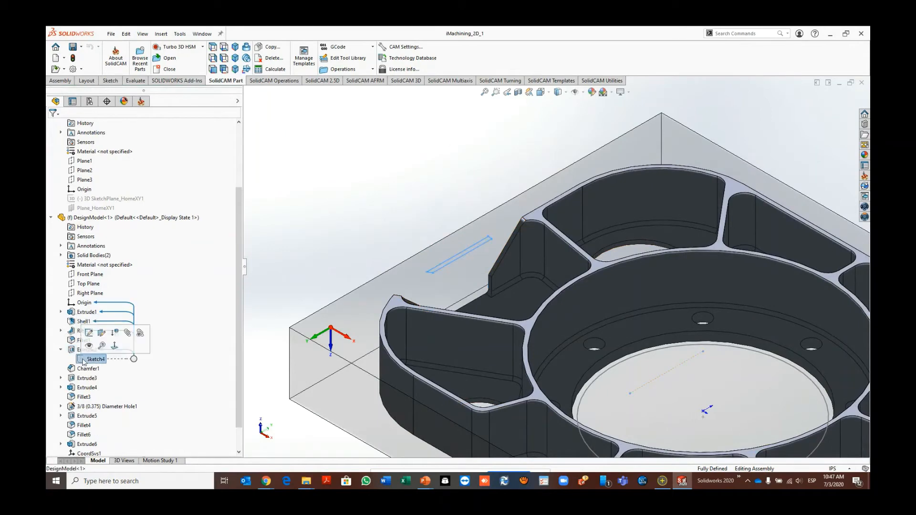
{"action": "left_click", "coordinate": [88, 333]}
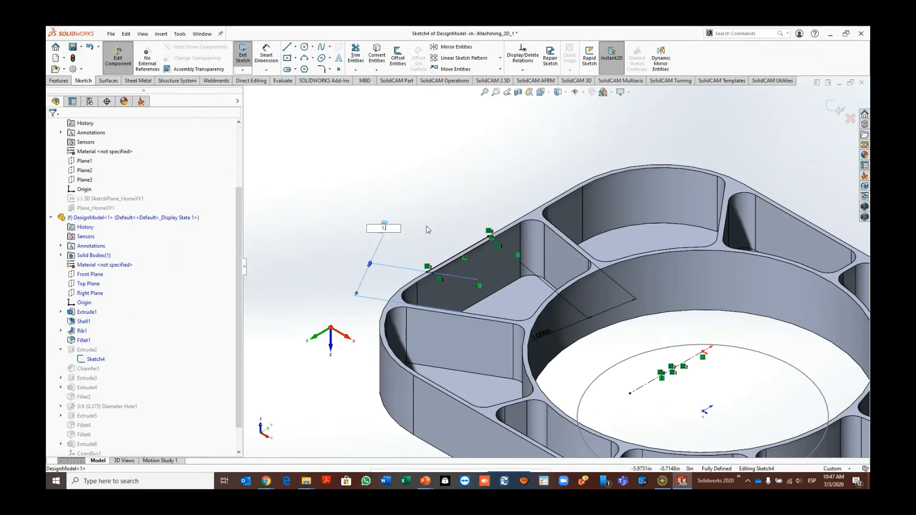
Step: Set the cutout's offset dimension in Sketch4 to 1.25 in and finish editing the component in the assembly
{"action": "key", "text": "Return"}
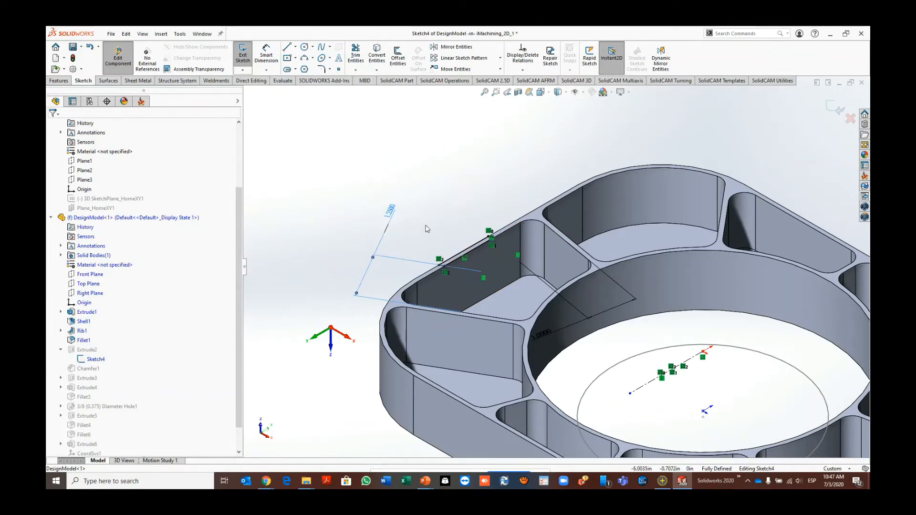
{"action": "left_click", "coordinate": [441, 197]}
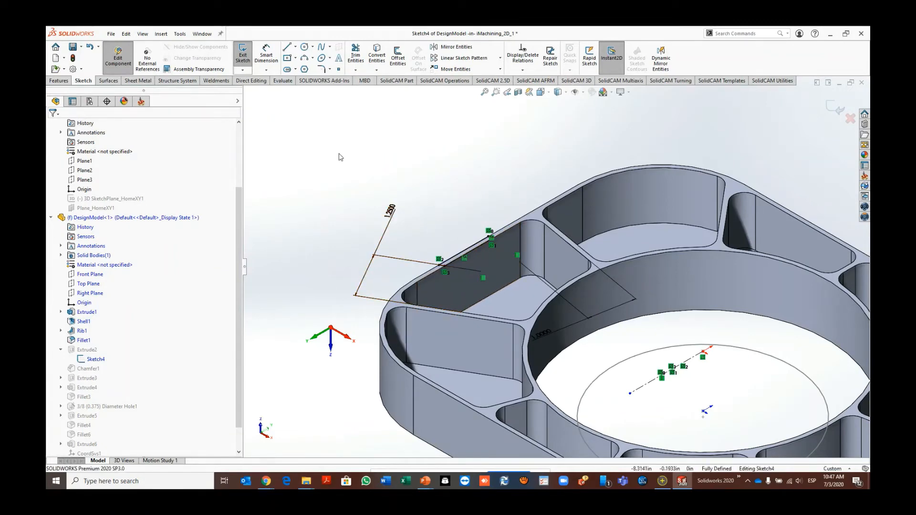
{"action": "left_click", "coordinate": [119, 58]}
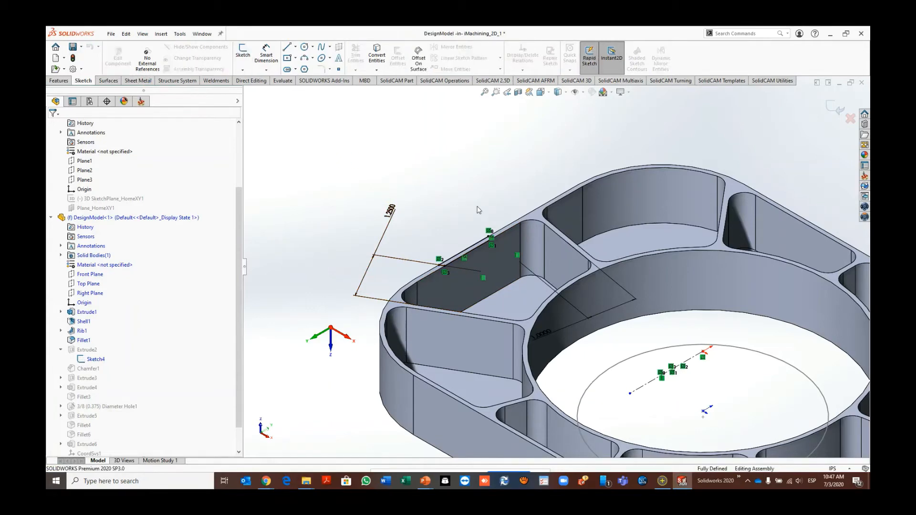
{"action": "scroll", "coordinate": [474, 213], "scroll_direction": "up", "scroll_amount": 5}
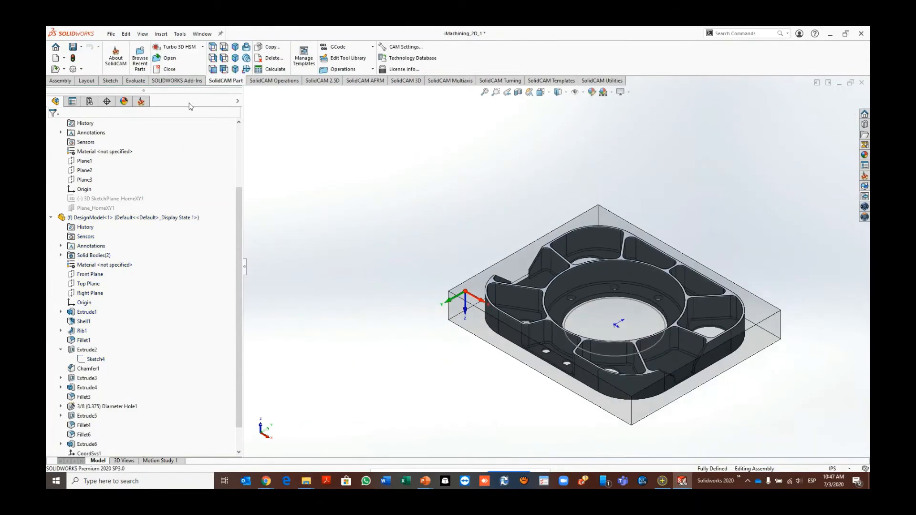
Step: Recalculate all operations in the CAM tree, including those already calculated, and look over the regenerated toolpaths on the part
{"action": "left_click", "coordinate": [141, 101]}
{"action": "right_click", "coordinate": [89, 232]}
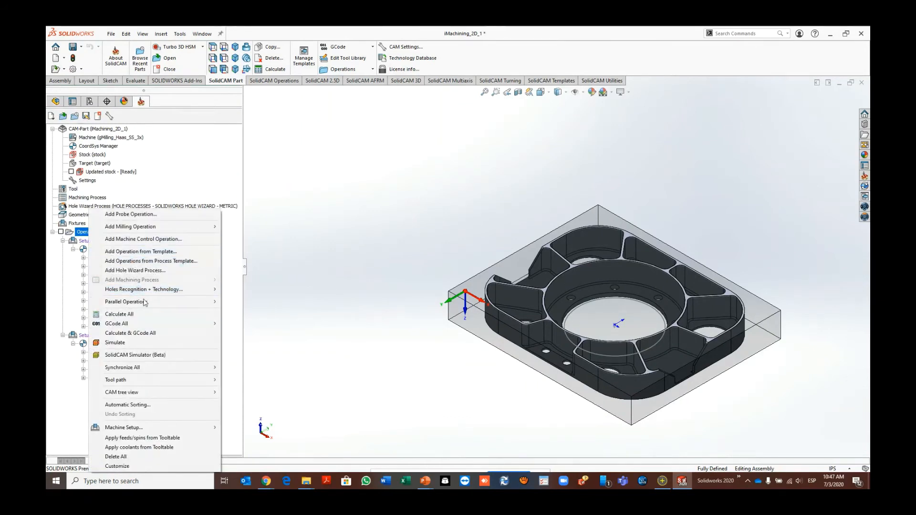
{"action": "left_click", "coordinate": [130, 273]}
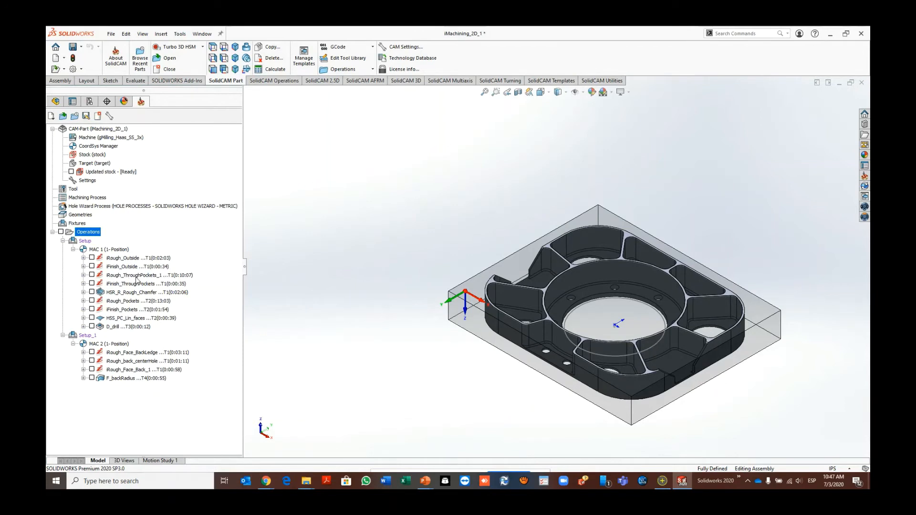
{"action": "right_click", "coordinate": [91, 233]}
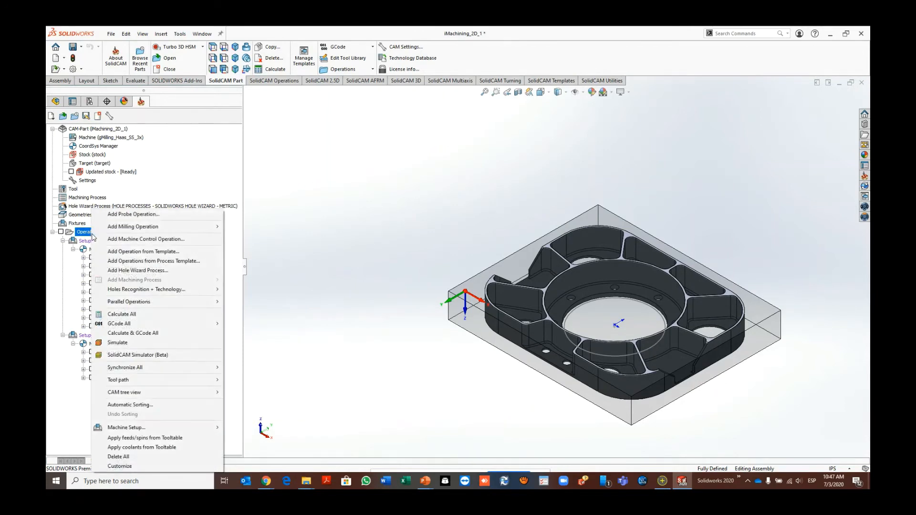
{"action": "left_click", "coordinate": [125, 314]}
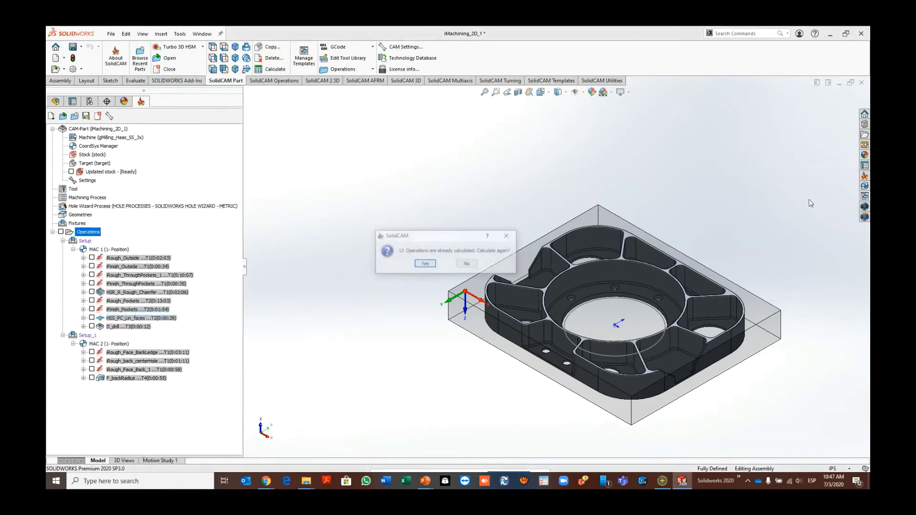
{"action": "left_click", "coordinate": [425, 265]}
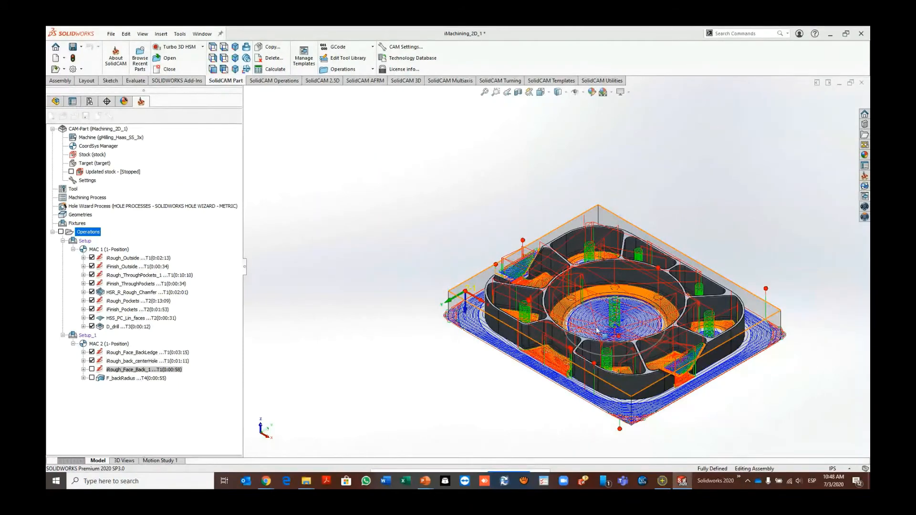
{"action": "middle_click_drag", "start_coordinate": [562, 333], "coordinate": [629, 328]}
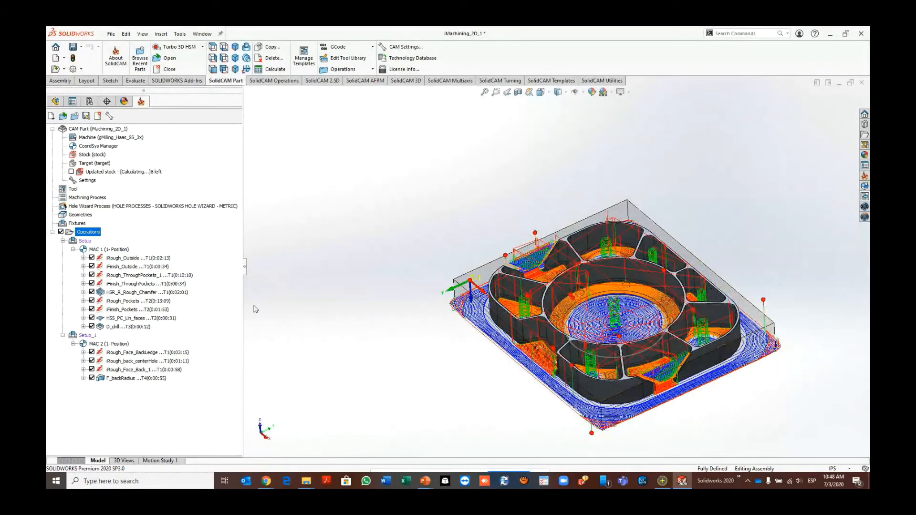
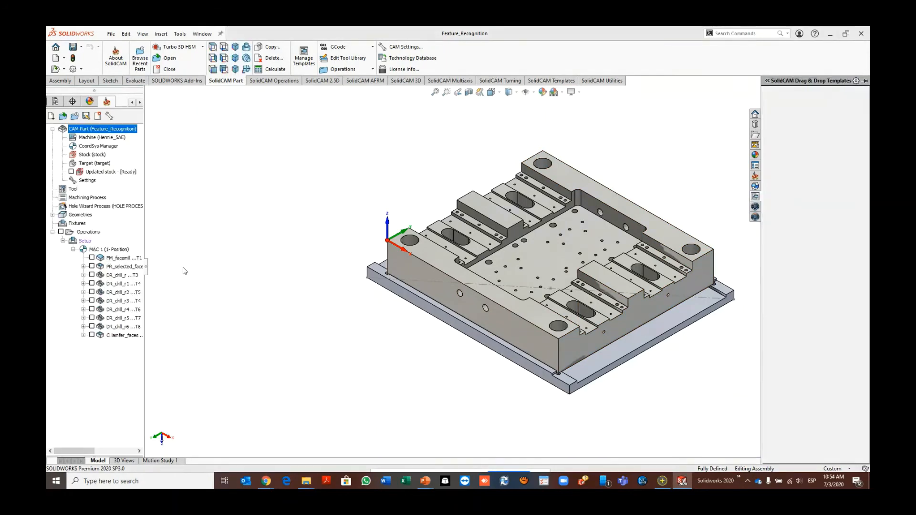
{"action": "left_click", "coordinate": [116, 258]}
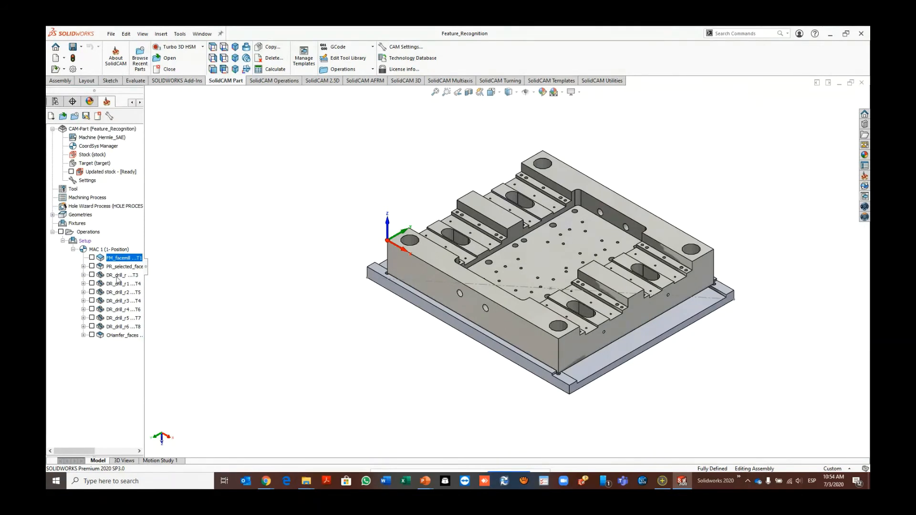
{"action": "left_click", "coordinate": [120, 335], "text": "shift"}
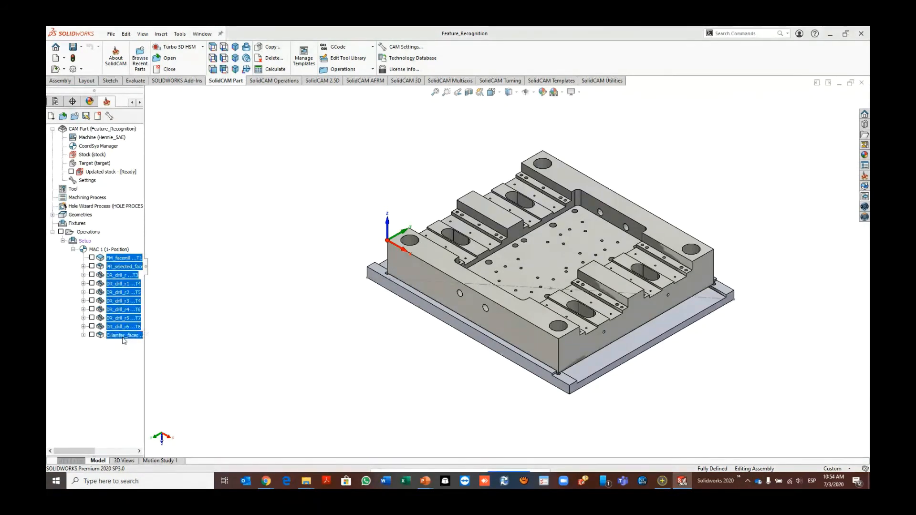
{"action": "right_click", "coordinate": [123, 334]}
{"action": "key", "text": "Escape"}
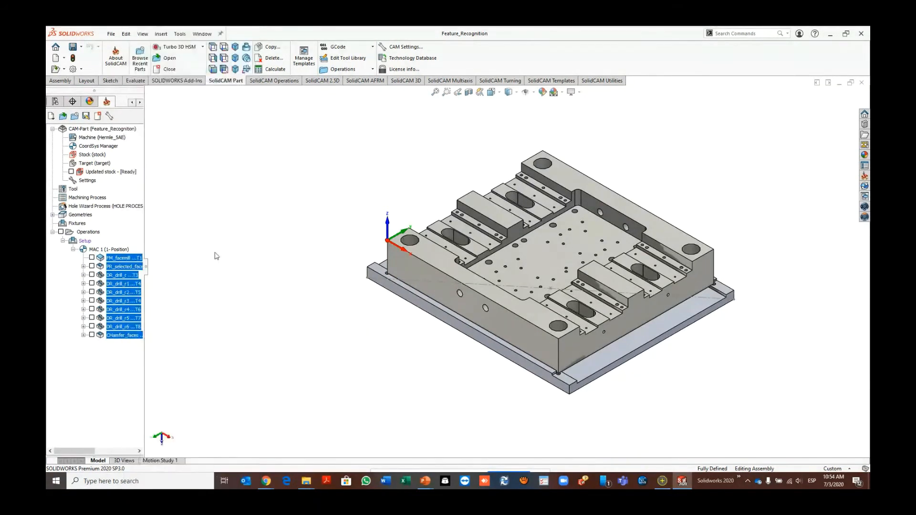
Step: Suppress the PR_selected_faces operation in the Feature_Recognition part's CAM tree
{"action": "left_click", "coordinate": [119, 270]}
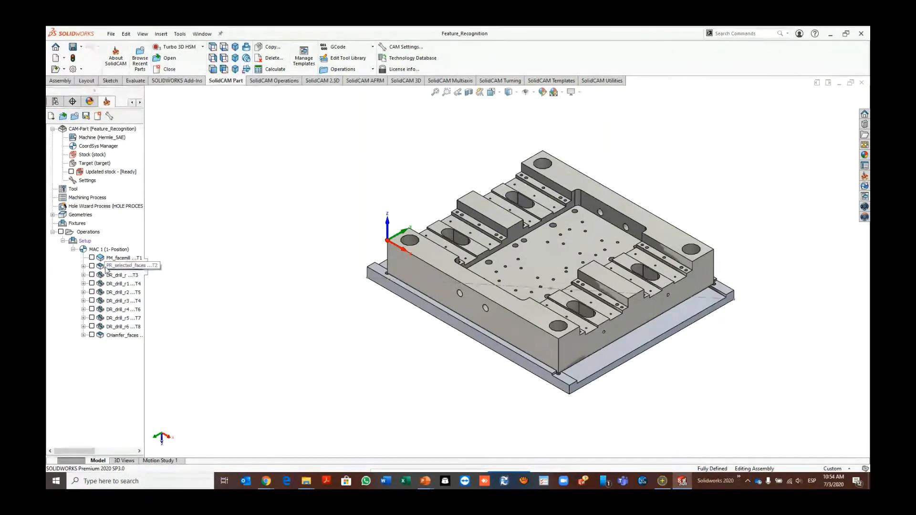
{"action": "right_click", "coordinate": [103, 269]}
{"action": "left_click", "coordinate": [234, 281]}
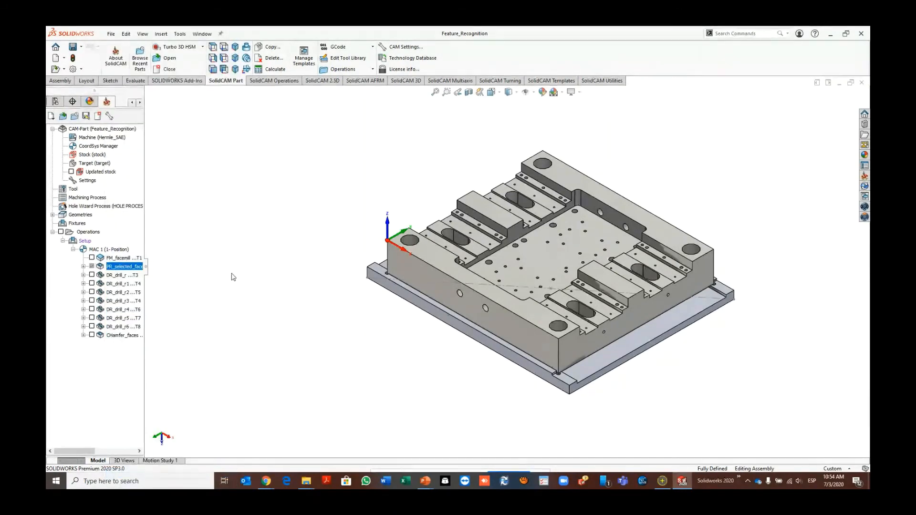
Step: Add a Pocket Recognition milling operation to the Operations list and start defining its face geometry
{"action": "right_click", "coordinate": [99, 232]}
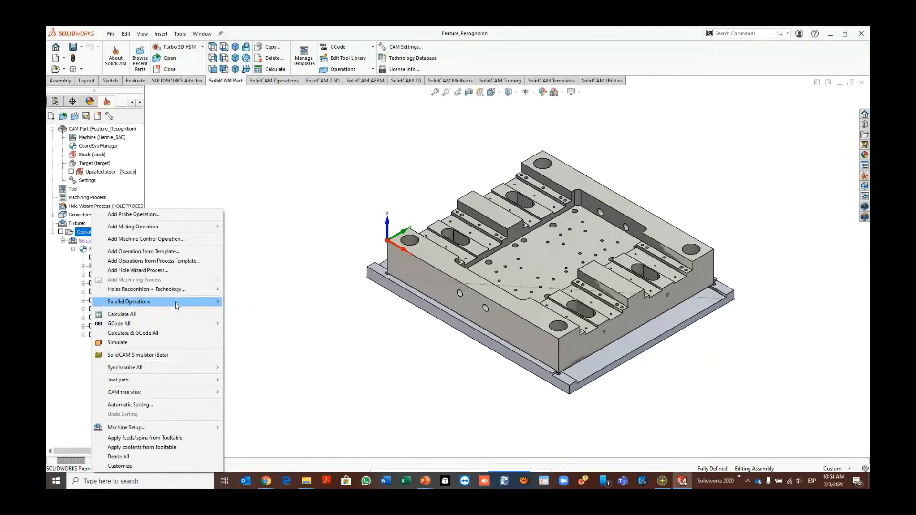
{"action": "mouse_move", "coordinate": [156, 231]}
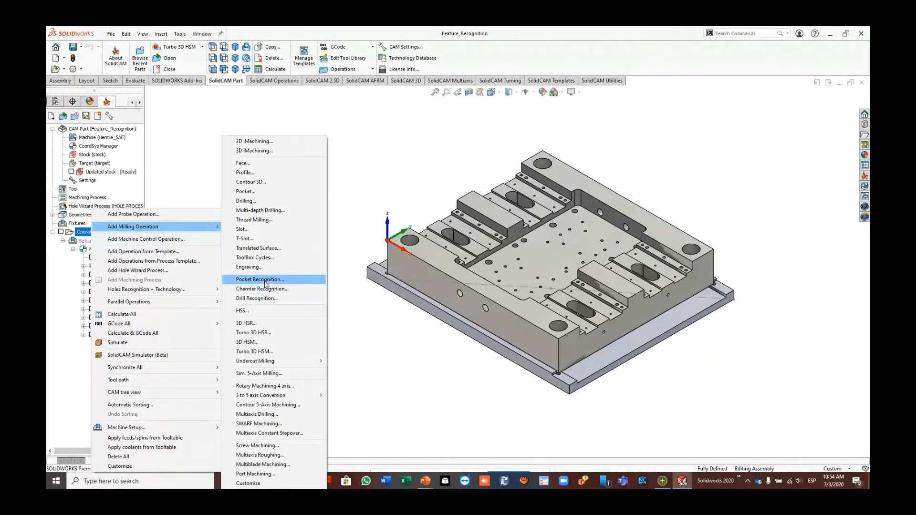
{"action": "left_click", "coordinate": [266, 281]}
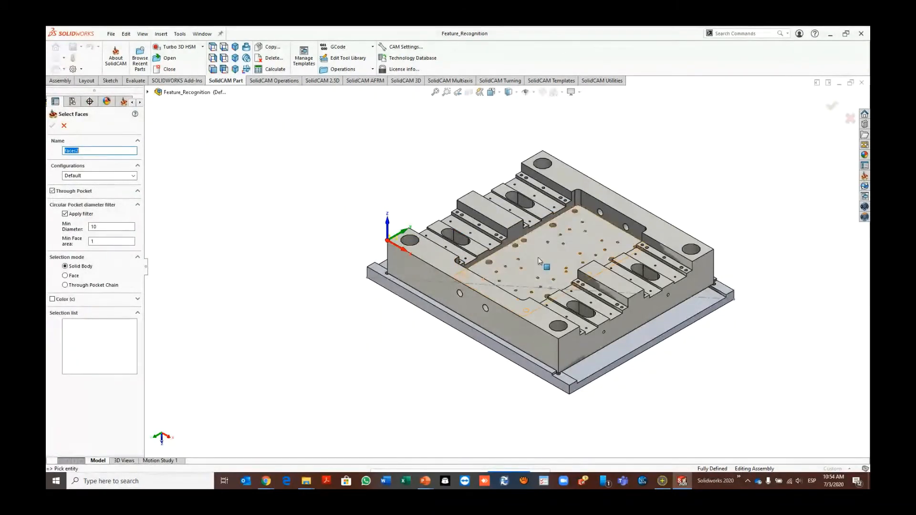
Step: Define the faces2 geometry by selecting the mold plate as a solid body, keeping the minimum pocket diameter filter at 10, and accept it
{"action": "left_click", "coordinate": [104, 227]}
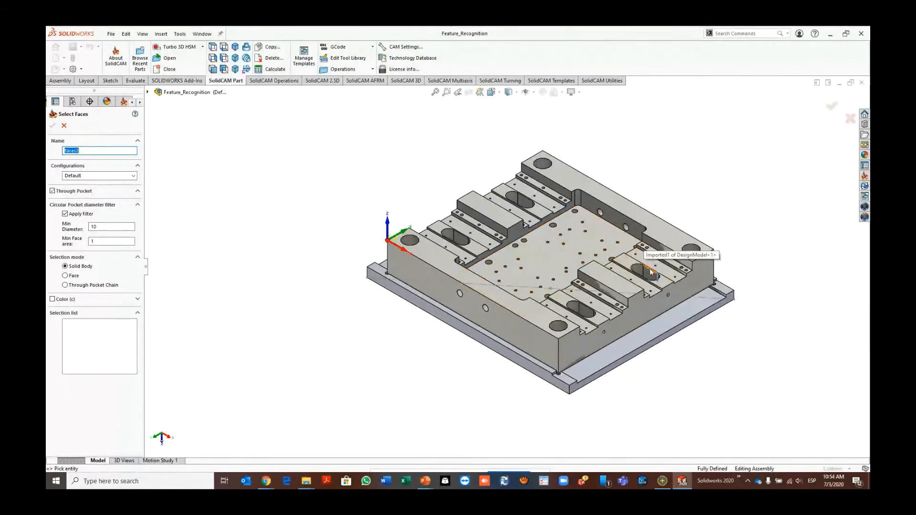
{"action": "scroll", "coordinate": [584, 294], "scroll_direction": "down", "scroll_amount": 5}
{"action": "left_click", "coordinate": [584, 294]}
{"action": "middle_click_drag", "start_coordinate": [585, 294], "coordinate": [495, 275]}
{"action": "scroll", "coordinate": [555, 358], "scroll_direction": "down", "scroll_amount": 2}
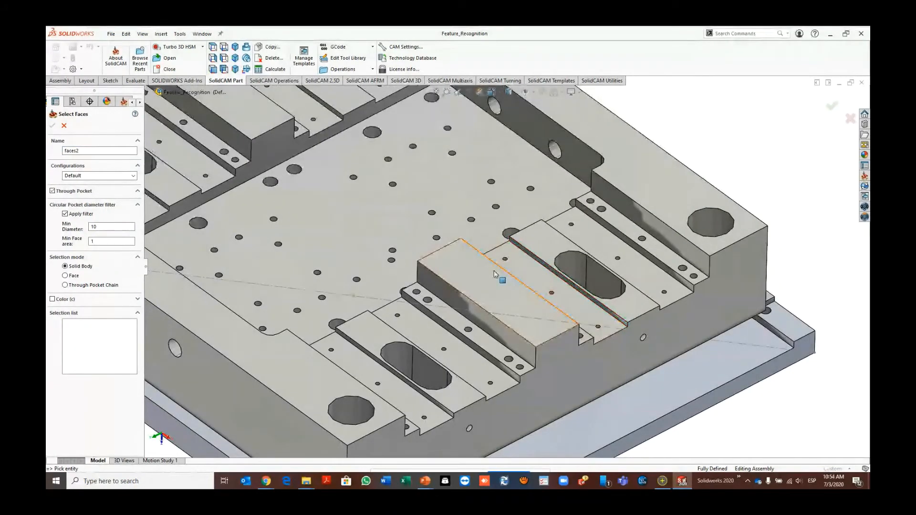
{"action": "key", "text": "f"}
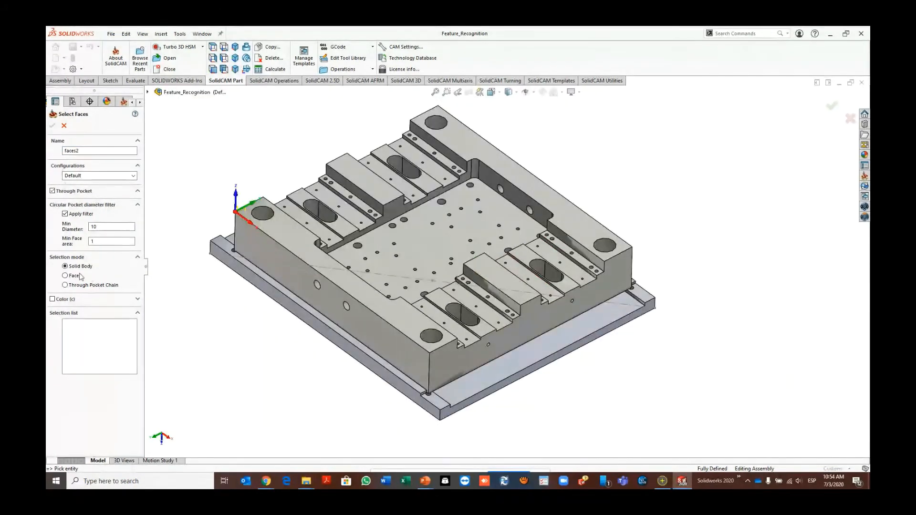
{"action": "left_click", "coordinate": [280, 250]}
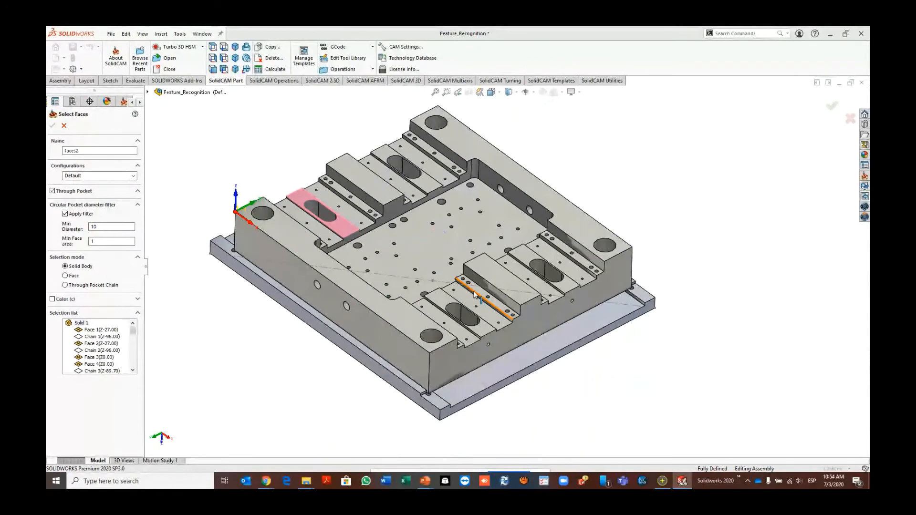
{"action": "left_click", "coordinate": [475, 294]}
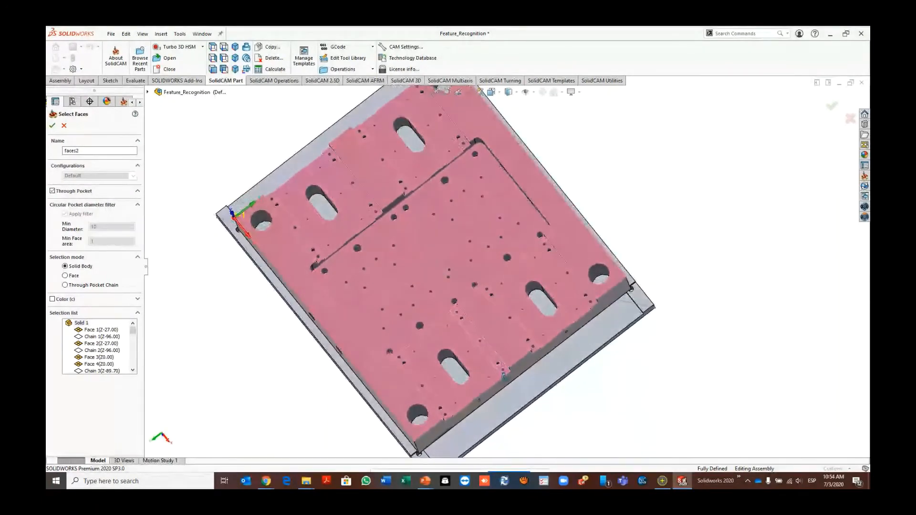
{"action": "left_click", "coordinate": [52, 126]}
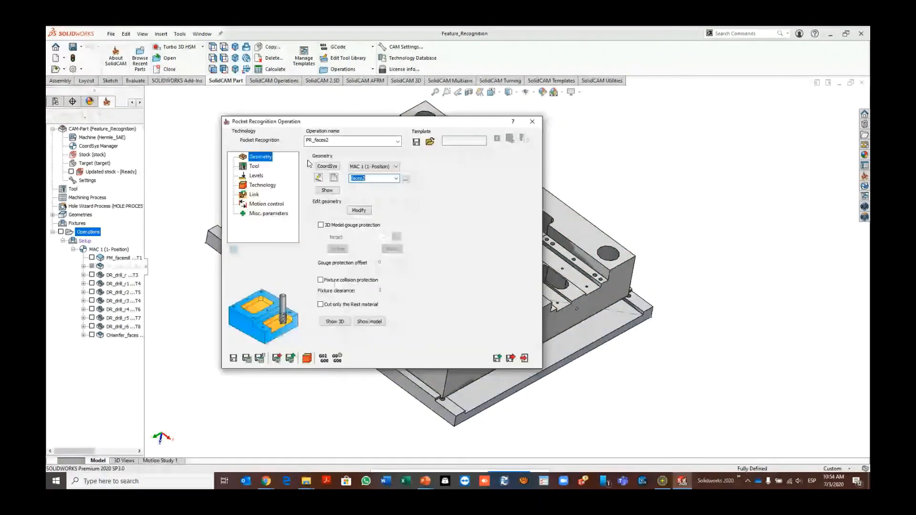
Step: Widen the CAM tree and assign tool number 2, the 20 mm end mill, to the pocket recognition operation
{"action": "left_click", "coordinate": [254, 166]}
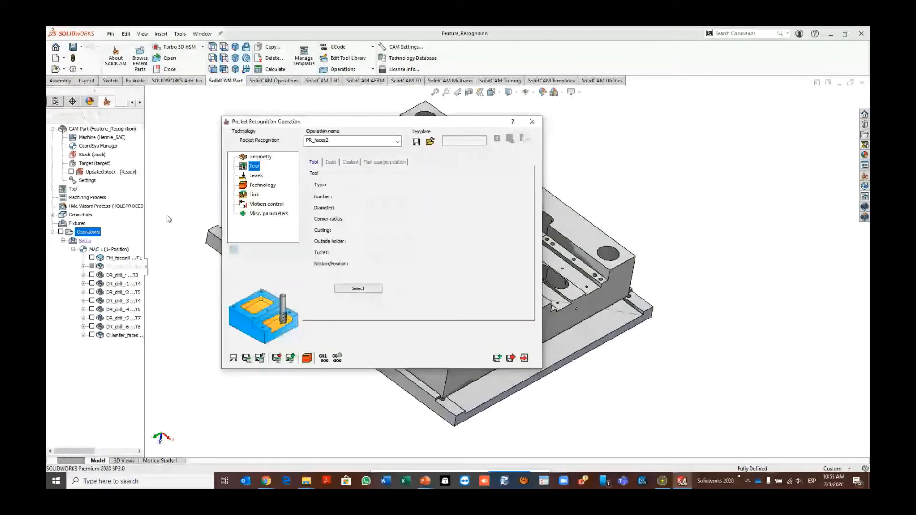
{"action": "left_click_drag", "start_coordinate": [143, 176], "coordinate": [190, 215]}
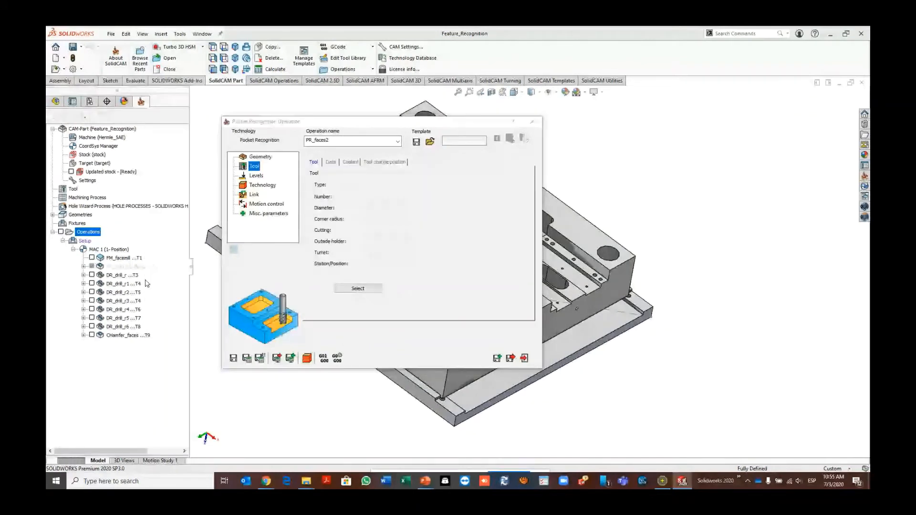
{"action": "left_click", "coordinate": [367, 287]}
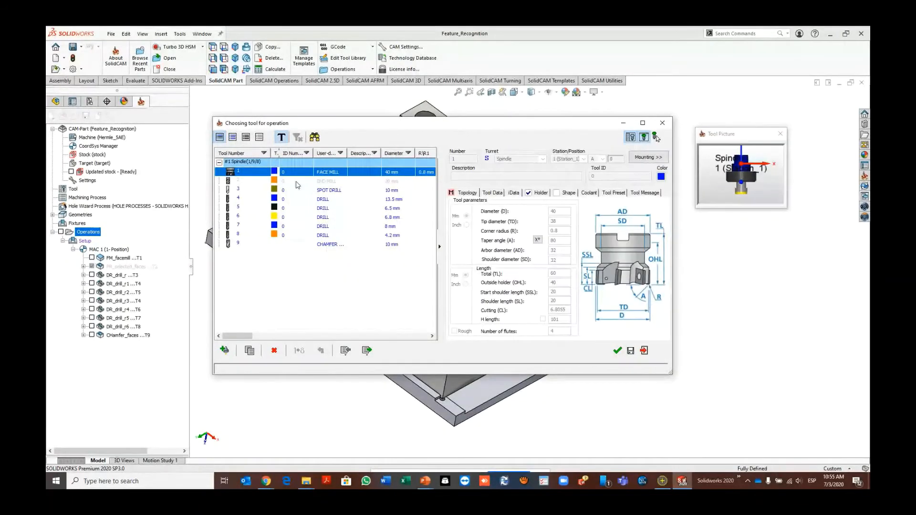
{"action": "double_click", "coordinate": [391, 181]}
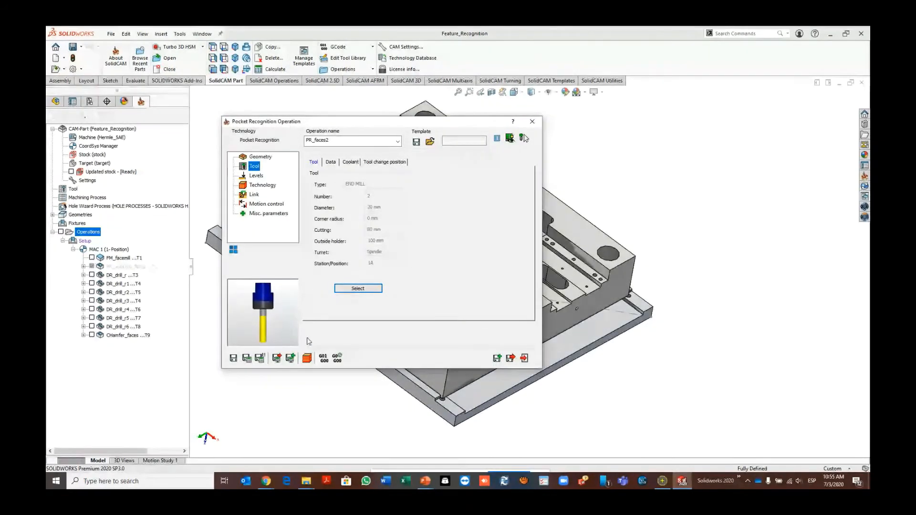
Step: Save and calculate the PR_faces2 pocket recognition operation, and move its dialog clear of the model
{"action": "left_click", "coordinate": [247, 361]}
{"action": "left_click", "coordinate": [408, 282]}
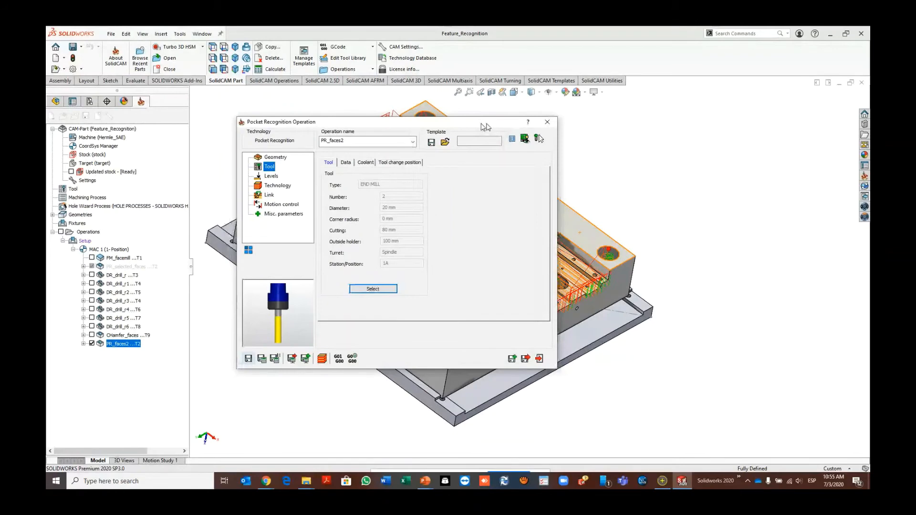
{"action": "left_click_drag", "start_coordinate": [483, 124], "coordinate": [745, 147]}
Step: Simulate the PR_faces2 toolpath on the mold plate in Host CAD mode
{"action": "left_click", "coordinate": [585, 381]}
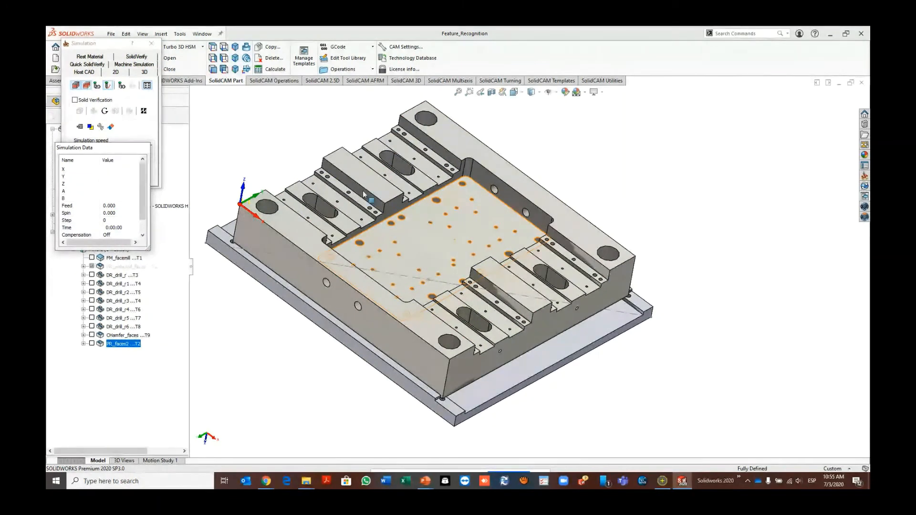
{"action": "left_click_drag", "start_coordinate": [109, 43], "coordinate": [197, 62]}
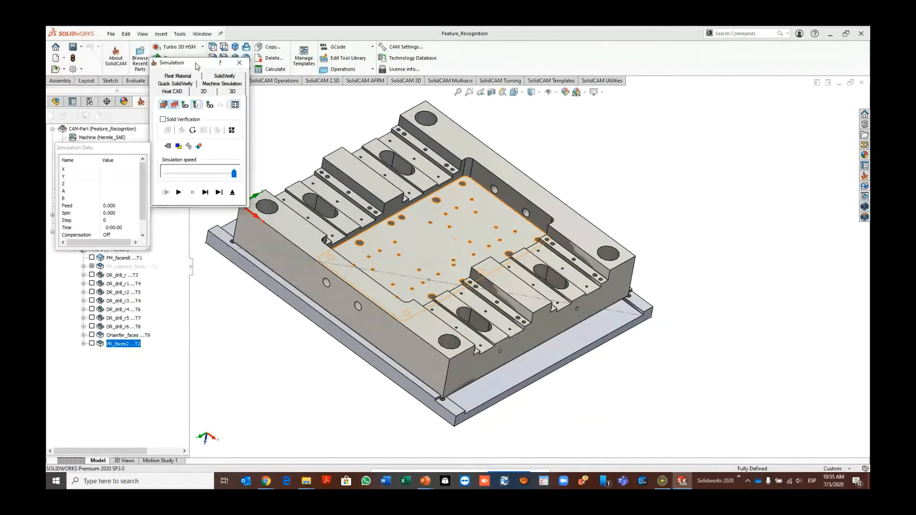
{"action": "left_click", "coordinate": [178, 192]}
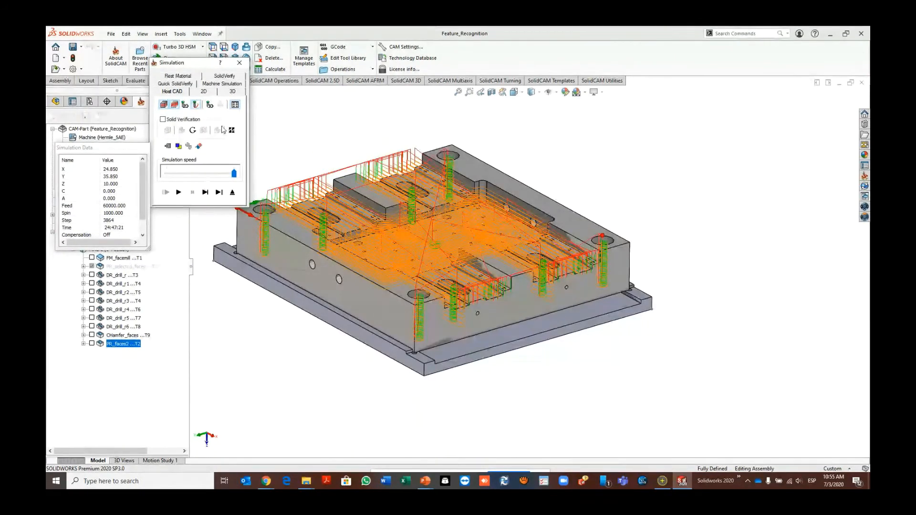
Step: Run the SolidVerify material removal simulation of the PR_faces2 operation
{"action": "left_click", "coordinate": [226, 77]}
{"action": "left_click", "coordinate": [231, 82]}
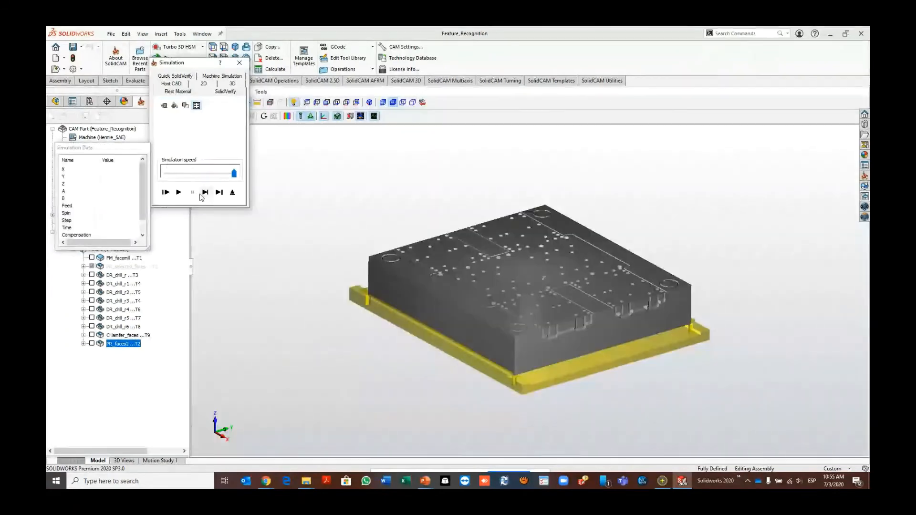
{"action": "left_click", "coordinate": [179, 191]}
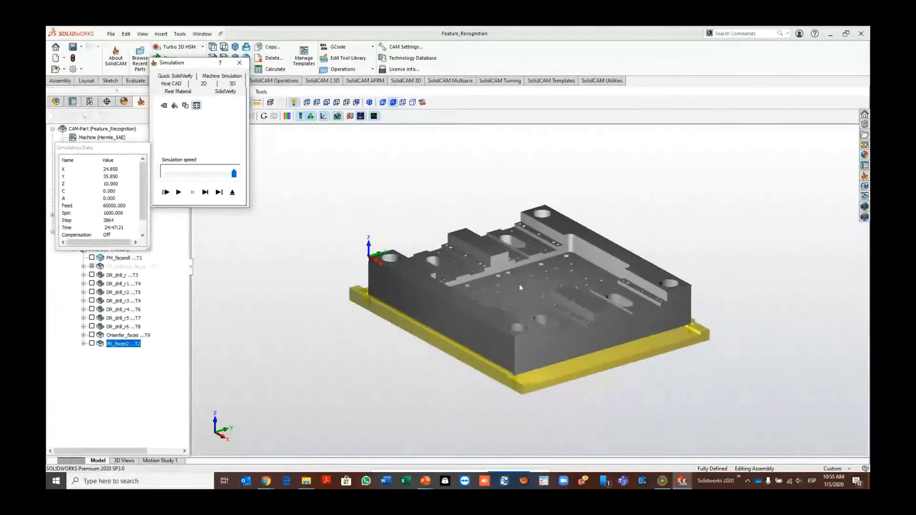
Step: Examine the machined pockets, slots and holes of the simulated mold plate up close and from several angles
{"action": "scroll", "coordinate": [518, 284], "scroll_direction": "up", "scroll_amount": 5}
{"action": "middle_click_drag", "start_coordinate": [519, 284], "coordinate": [491, 270]}
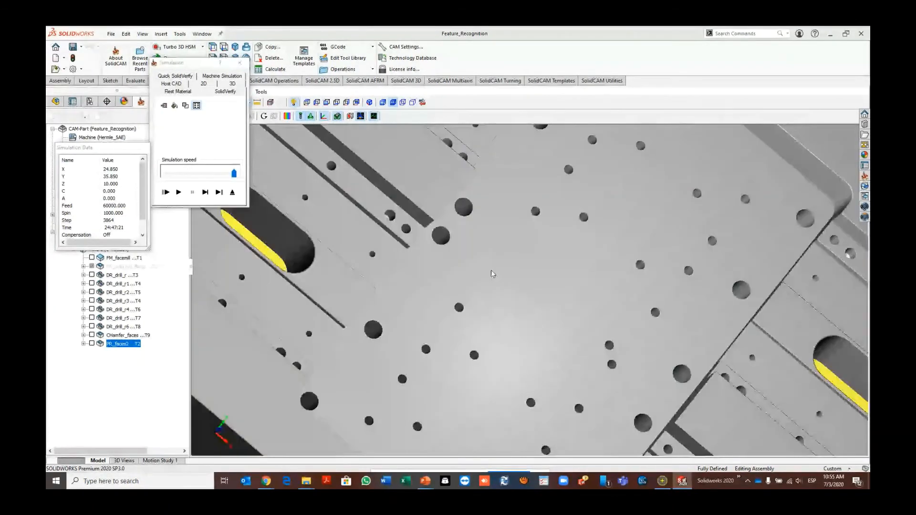
{"action": "scroll", "coordinate": [491, 270], "scroll_direction": "down", "scroll_amount": 6}
{"action": "middle_click_drag", "start_coordinate": [529, 313], "coordinate": [511, 282]}
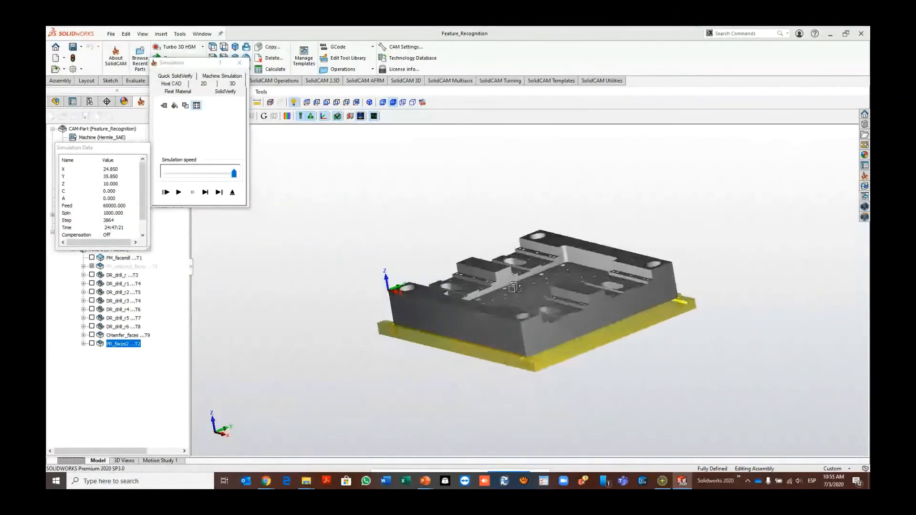
{"action": "left_click", "coordinate": [204, 190]}
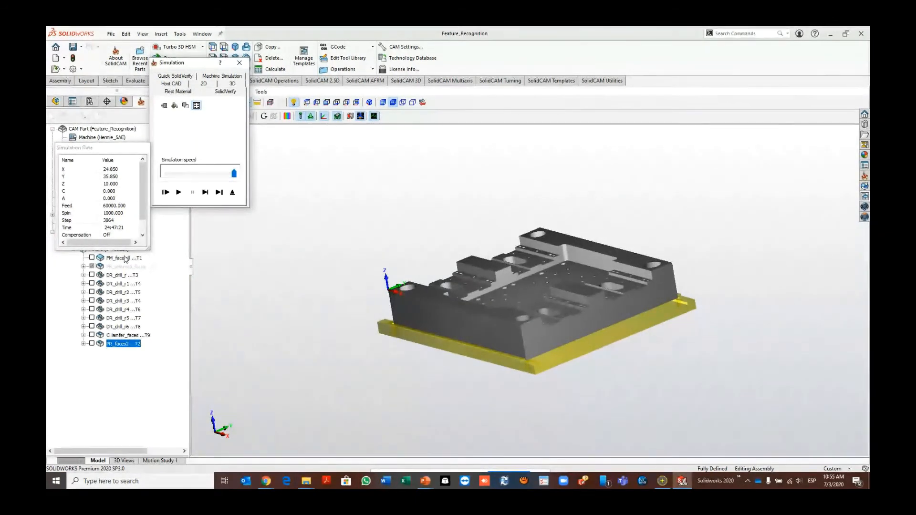
{"action": "scroll", "coordinate": [618, 262], "scroll_direction": "up", "scroll_amount": 3}
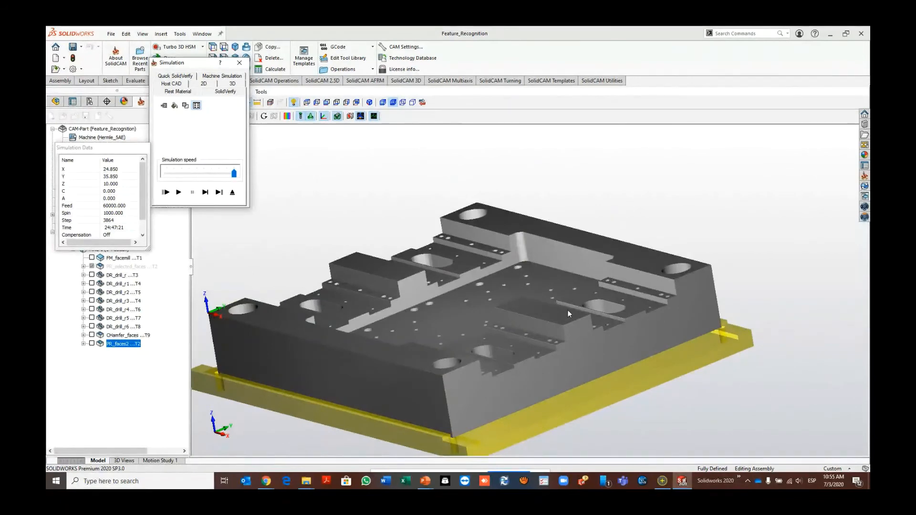
{"action": "middle_click_drag", "start_coordinate": [568, 311], "coordinate": [269, 214]}
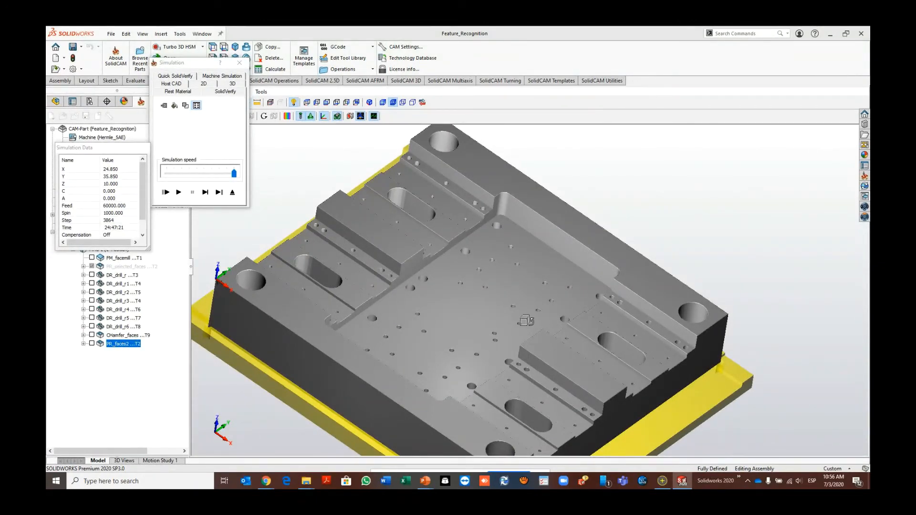
{"action": "middle_click_drag", "start_coordinate": [526, 320], "coordinate": [513, 254]}
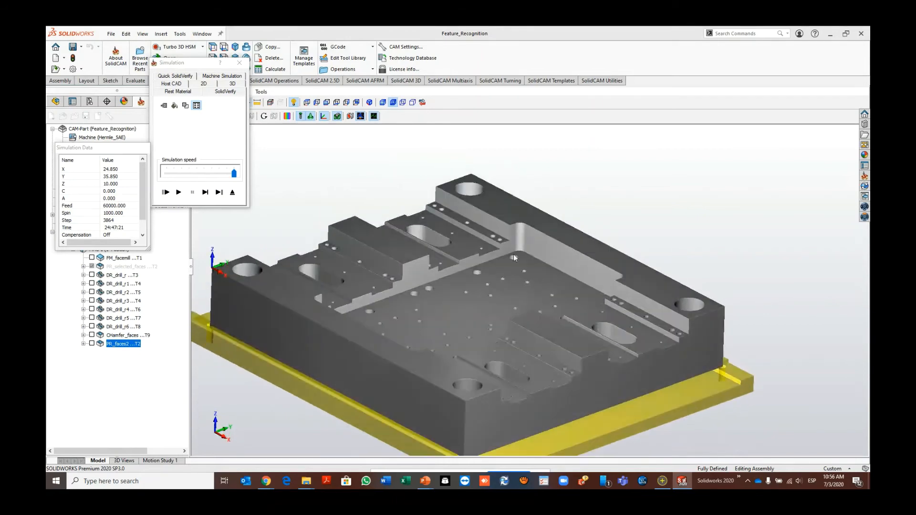
Step: Close the simulation and the PR_faces2 operation, returning to the toolpath view of the plate
{"action": "left_click", "coordinate": [239, 64]}
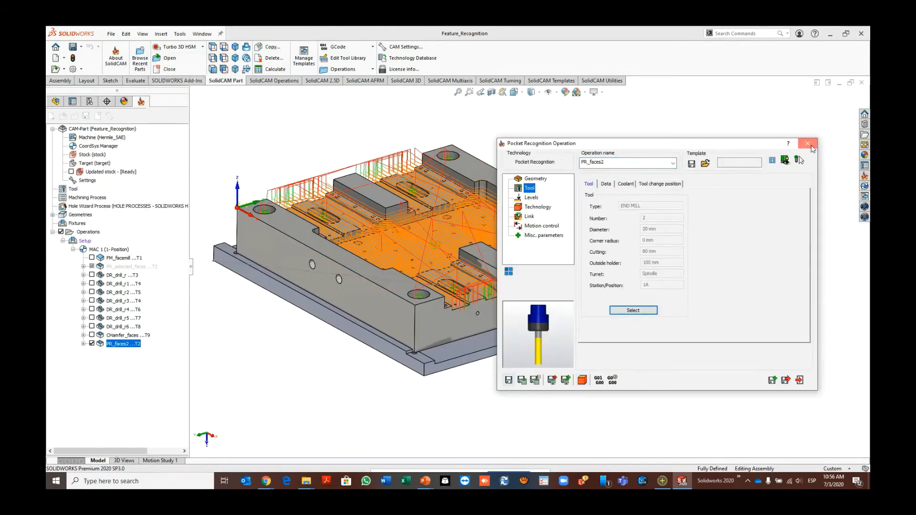
{"action": "left_click", "coordinate": [807, 144]}
{"action": "scroll", "coordinate": [449, 283], "scroll_direction": "up", "scroll_amount": 3}
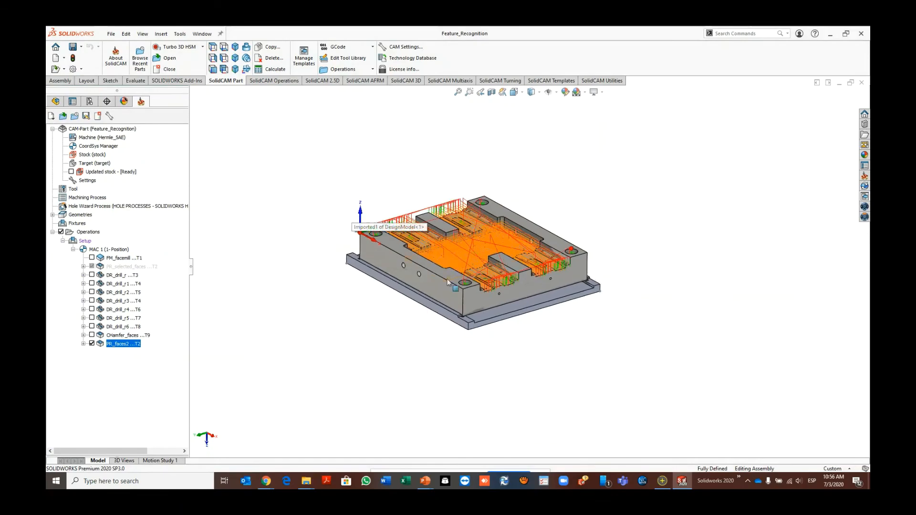
{"action": "middle_click_drag", "start_coordinate": [448, 282], "coordinate": [405, 226]}
{"action": "key", "text": "alt+Tab"}
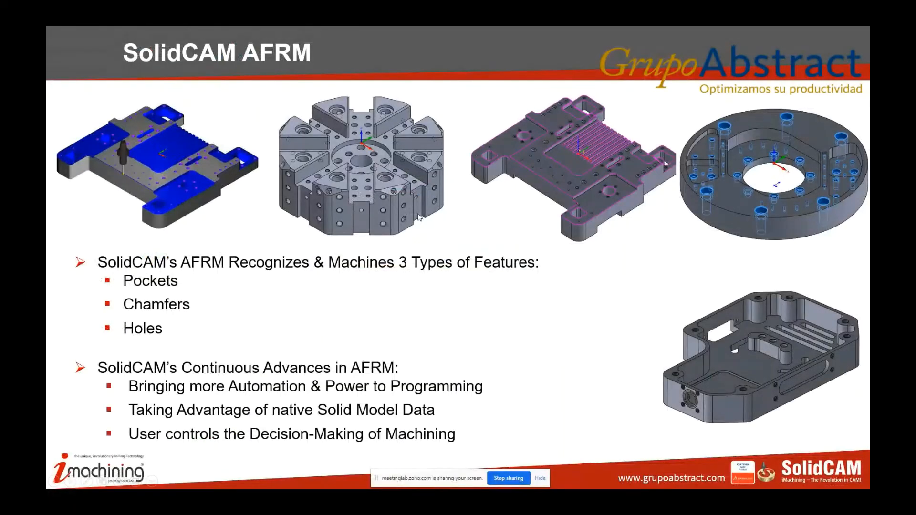
{"action": "left_click", "coordinate": [418, 214]}
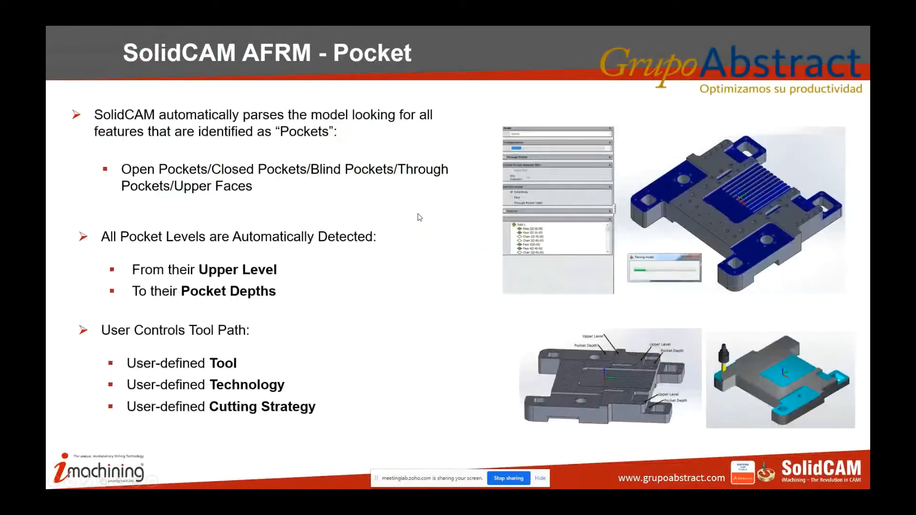
{"action": "left_click", "coordinate": [505, 271]}
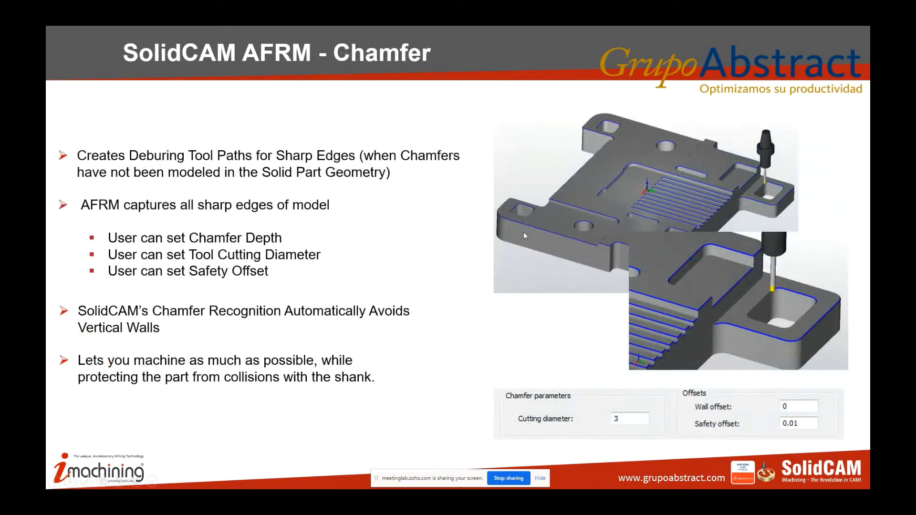
{"action": "left_click", "coordinate": [523, 232]}
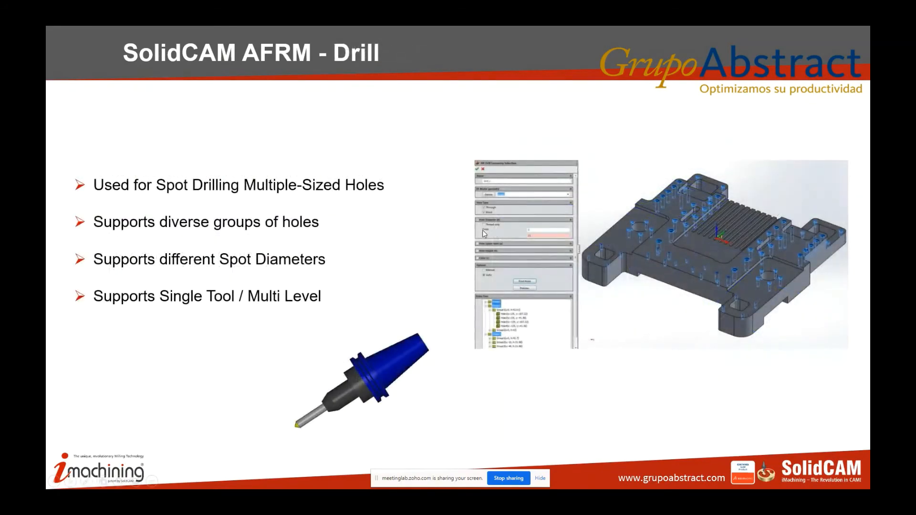
{"action": "left_click", "coordinate": [482, 230]}
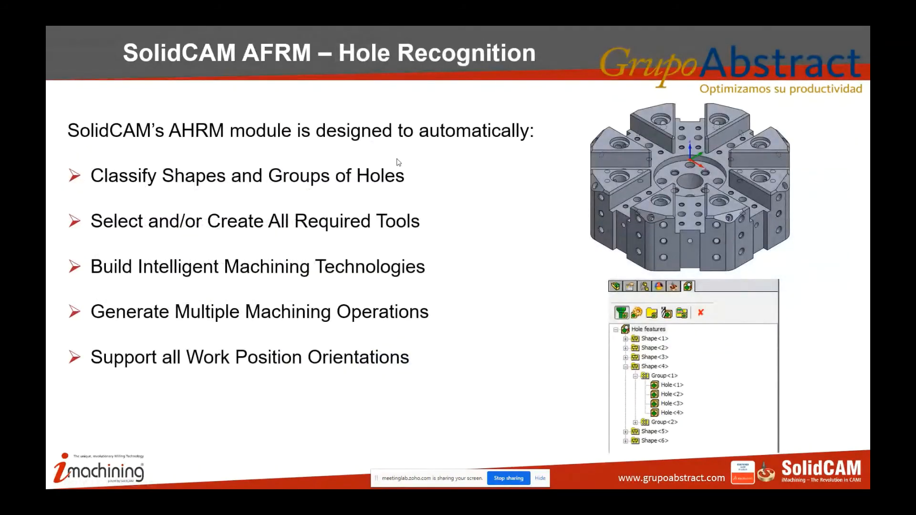
{"action": "left_click", "coordinate": [398, 162]}
{"action": "left_click", "coordinate": [398, 162]}
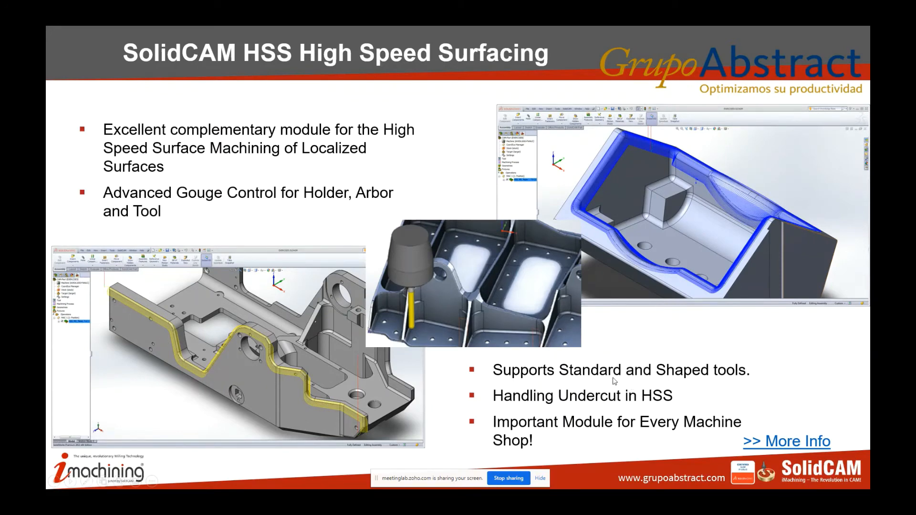
{"action": "key", "text": "alt+Tab"}
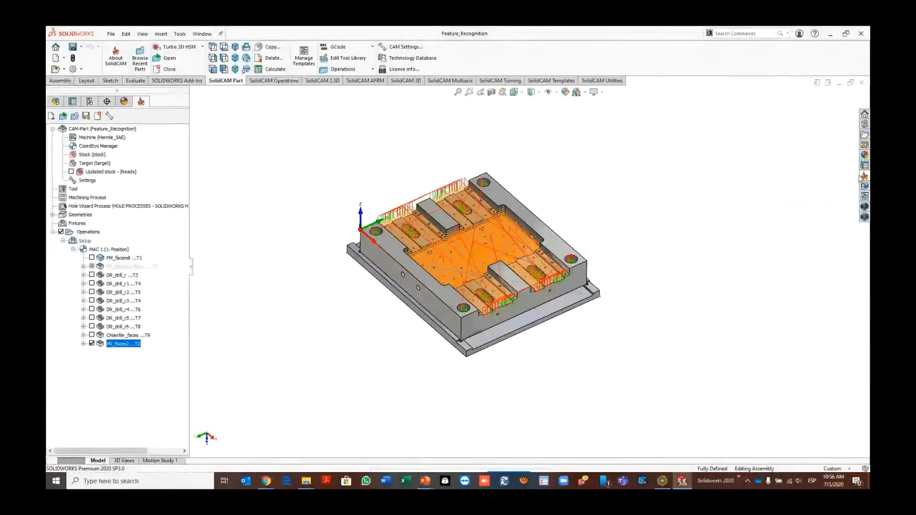
Step: Close the Feature_Recognition part and open the HSM_2 CAM-Part, continuing with the compressed CAM-Part version
{"action": "left_click", "coordinate": [864, 176]}
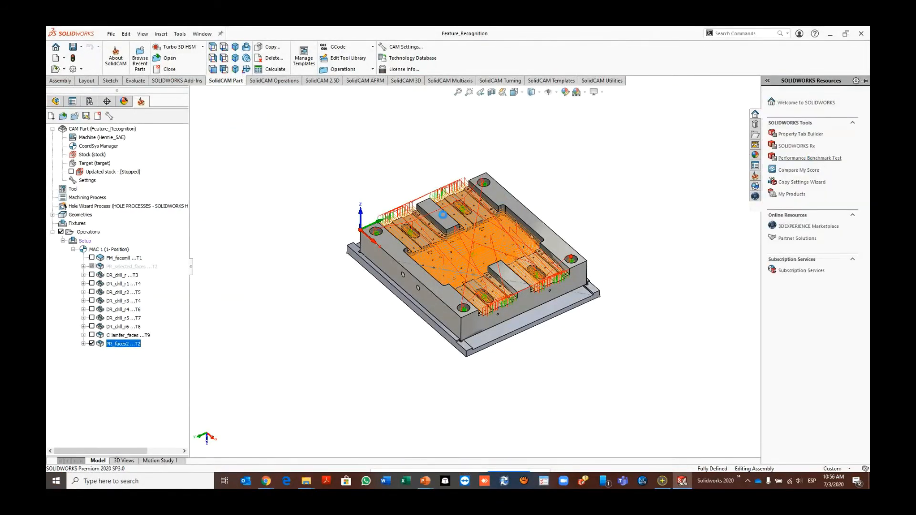
{"action": "left_click", "coordinate": [445, 214]}
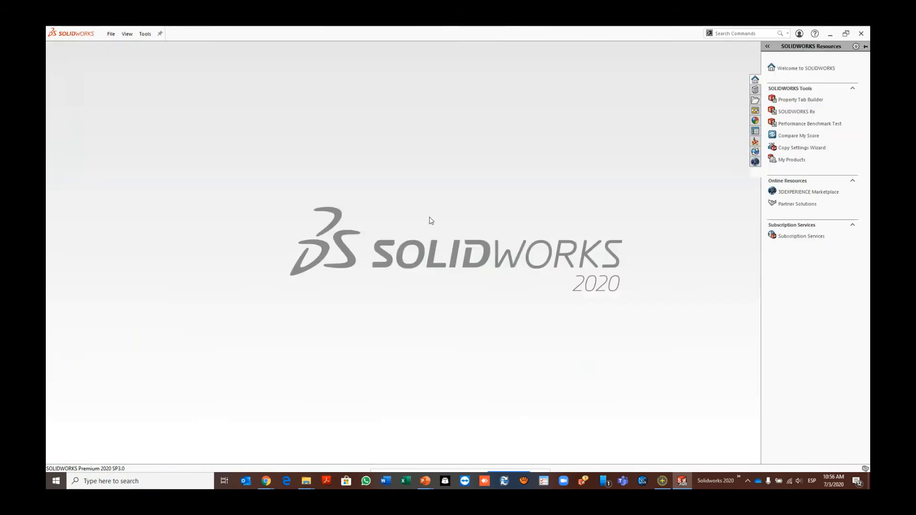
{"action": "left_click", "coordinate": [506, 269]}
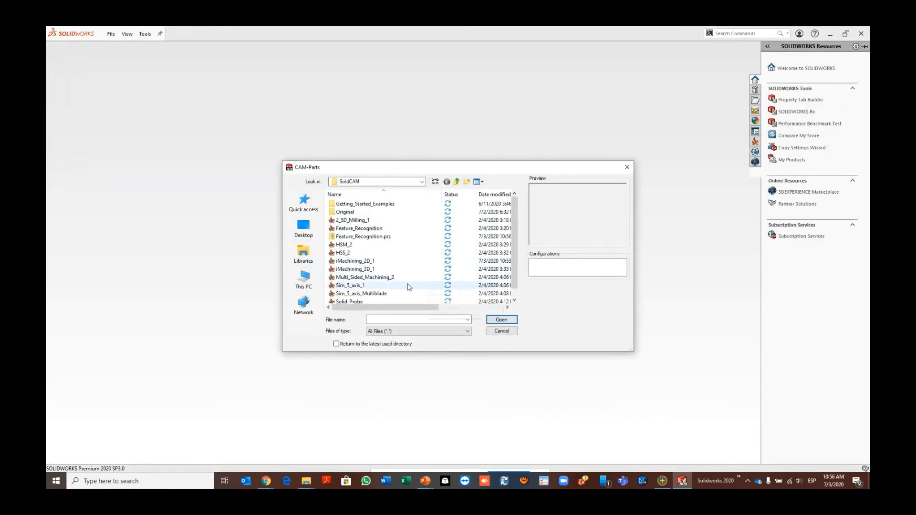
{"action": "scroll", "coordinate": [367, 286], "scroll_direction": "down", "scroll_amount": 1}
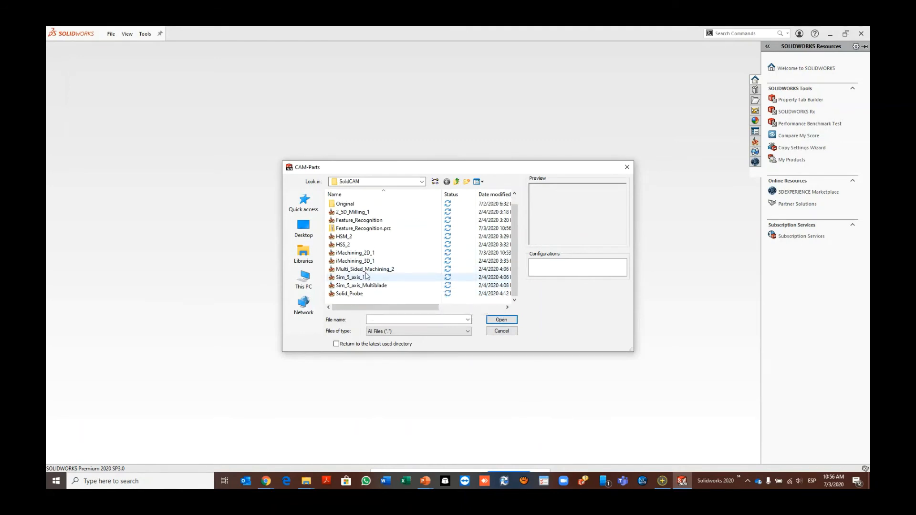
{"action": "left_click", "coordinate": [347, 238]}
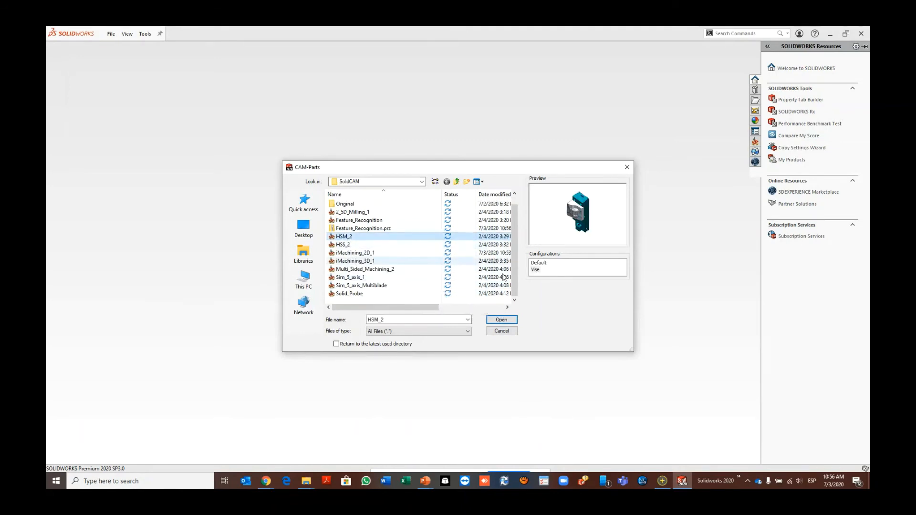
{"action": "left_click", "coordinate": [501, 320]}
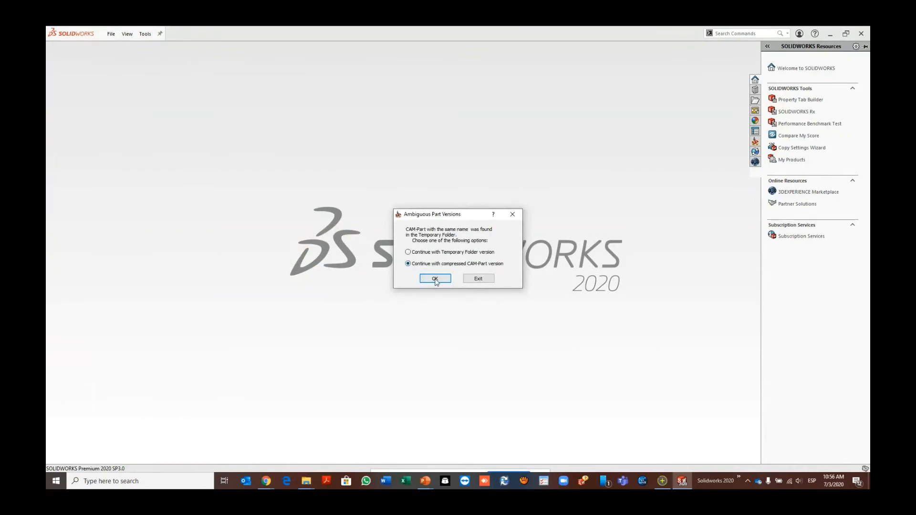
{"action": "left_click", "coordinate": [435, 279]}
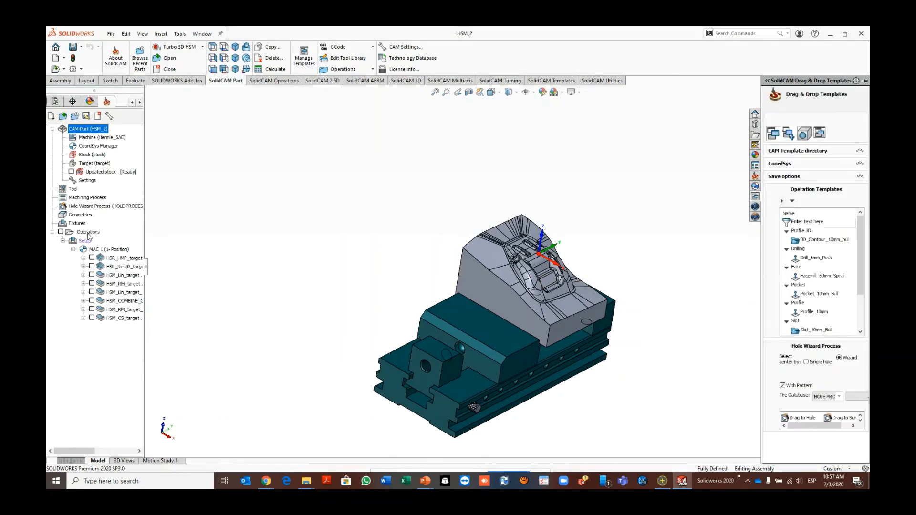
Step: Simulate all HSM_2 operations, first as toolpaths in Host CAD and then as material removal in SolidVerify
{"action": "right_click", "coordinate": [89, 232]}
{"action": "left_click", "coordinate": [135, 344]}
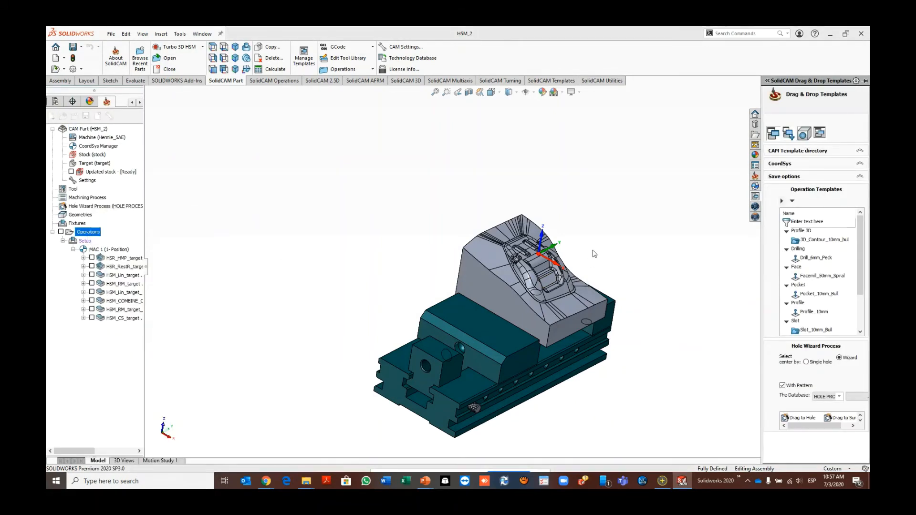
{"action": "left_click", "coordinate": [178, 192]}
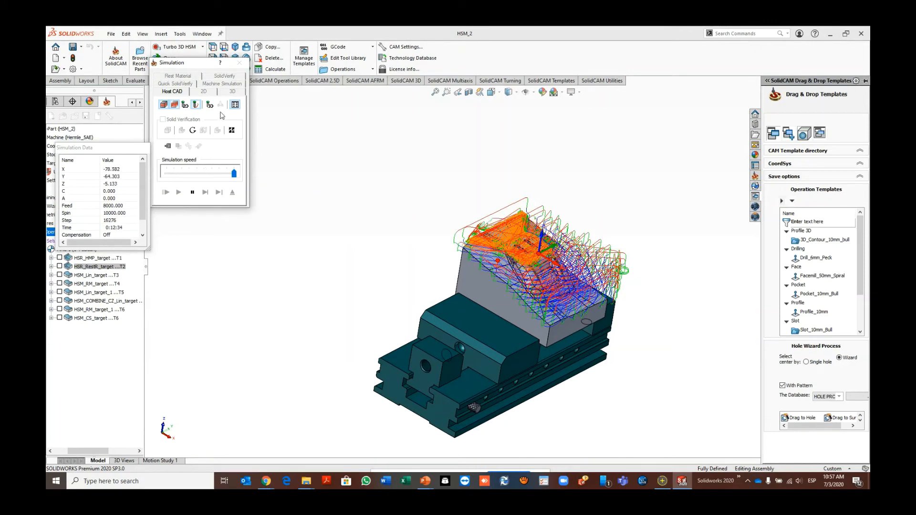
{"action": "left_click", "coordinate": [225, 76]}
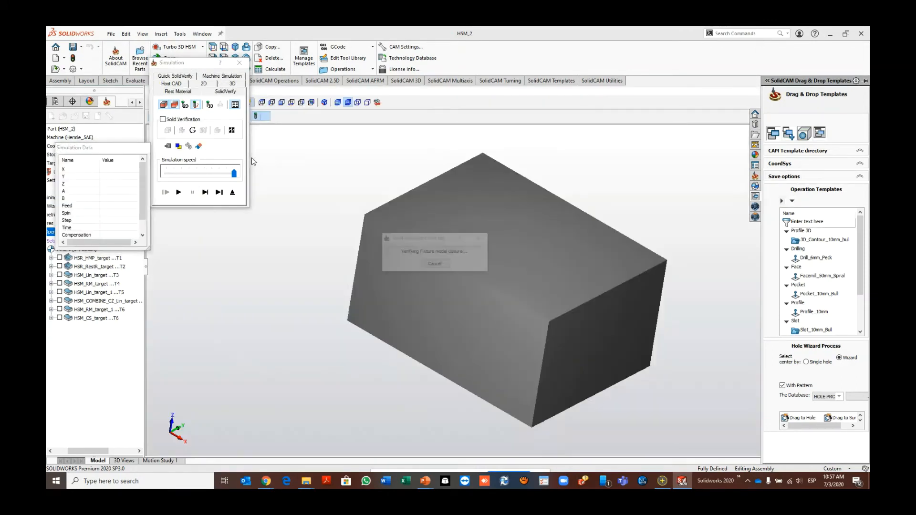
{"action": "left_click", "coordinate": [178, 193]}
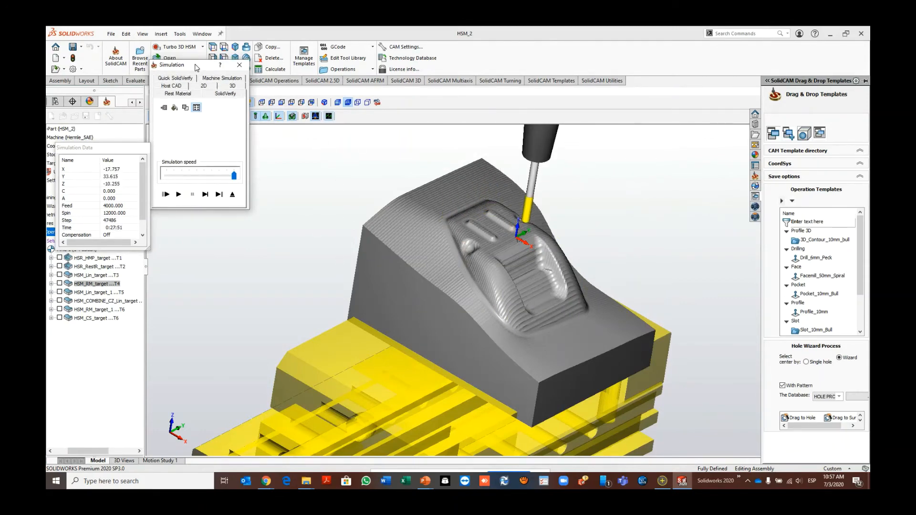
Step: Switch the HSM_2 simulation to Machine Simulation and move the simulation window clear of the machine
{"action": "left_click_drag", "start_coordinate": [199, 62], "coordinate": [270, 165]}
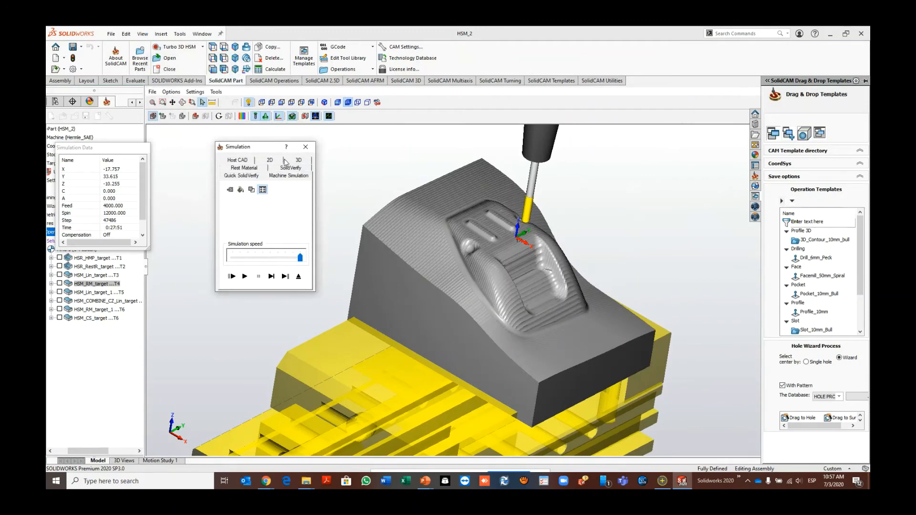
{"action": "left_click", "coordinate": [289, 176]}
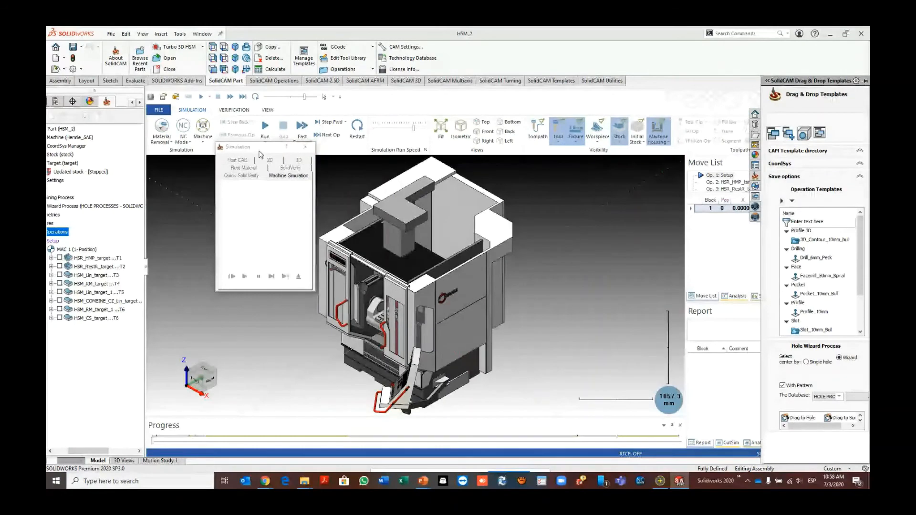
{"action": "left_click_drag", "start_coordinate": [260, 153], "coordinate": [180, 145]}
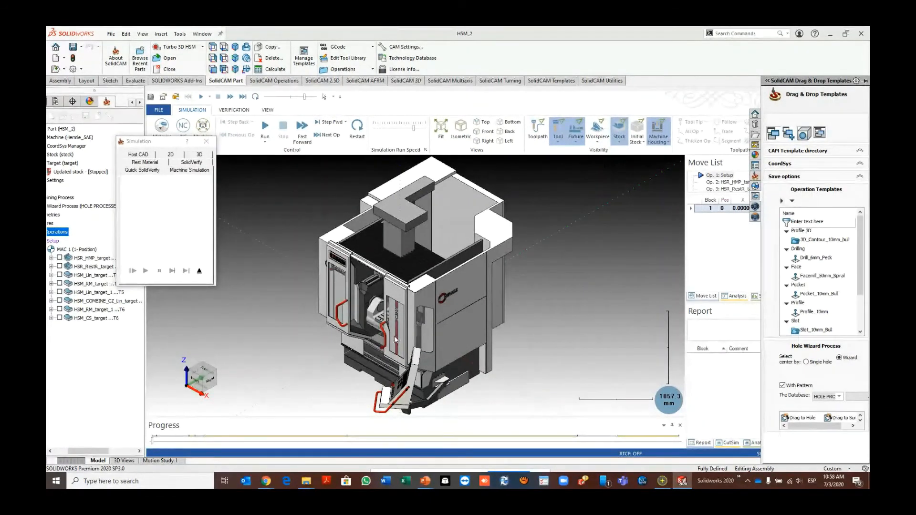
Step: Run the machine simulation of HSM_2, viewing the Hermle machine from the front with a close-up of the workpiece
{"action": "scroll", "coordinate": [394, 336], "scroll_direction": "up", "scroll_amount": 5}
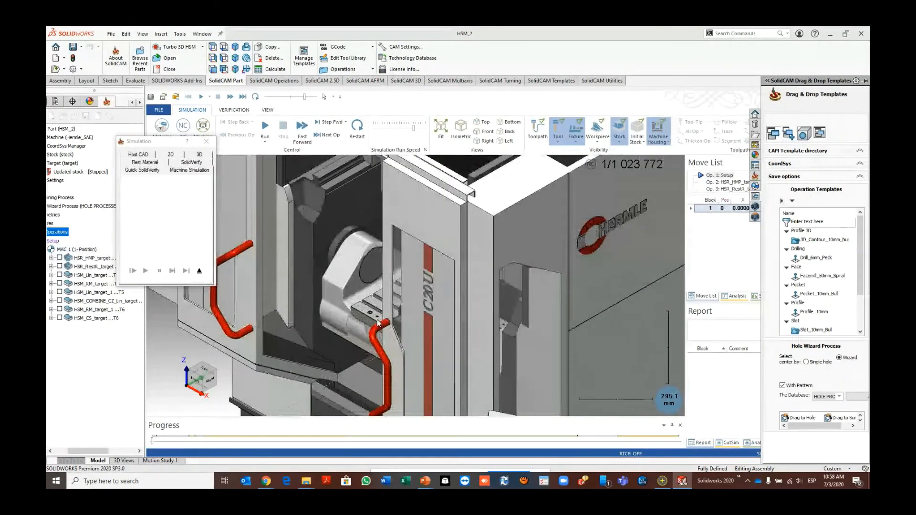
{"action": "middle_click_drag", "start_coordinate": [378, 324], "coordinate": [429, 318]}
{"action": "left_click", "coordinate": [158, 275]}
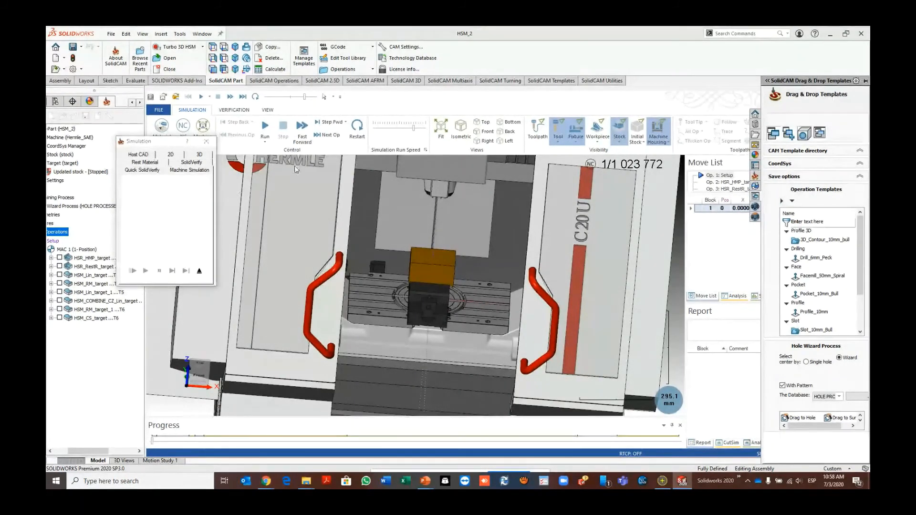
{"action": "left_click", "coordinate": [265, 126]}
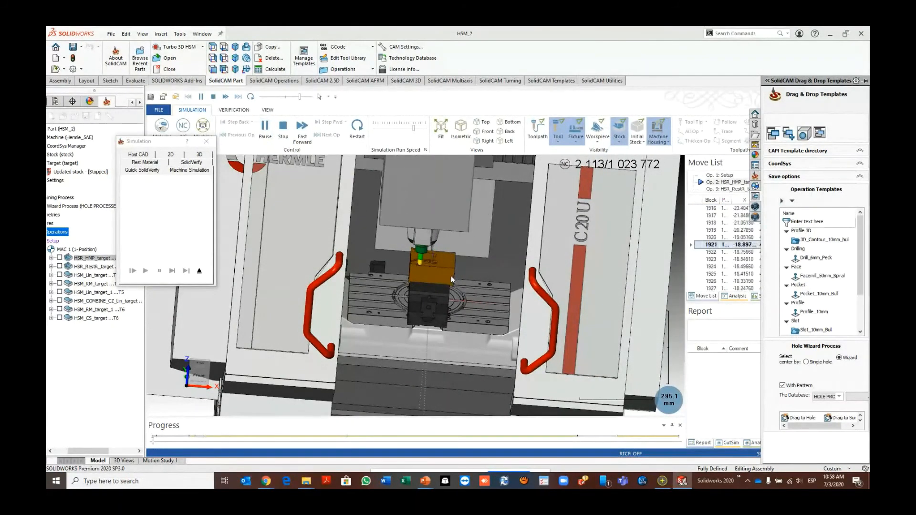
{"action": "scroll", "coordinate": [444, 267], "scroll_direction": "up", "scroll_amount": 5}
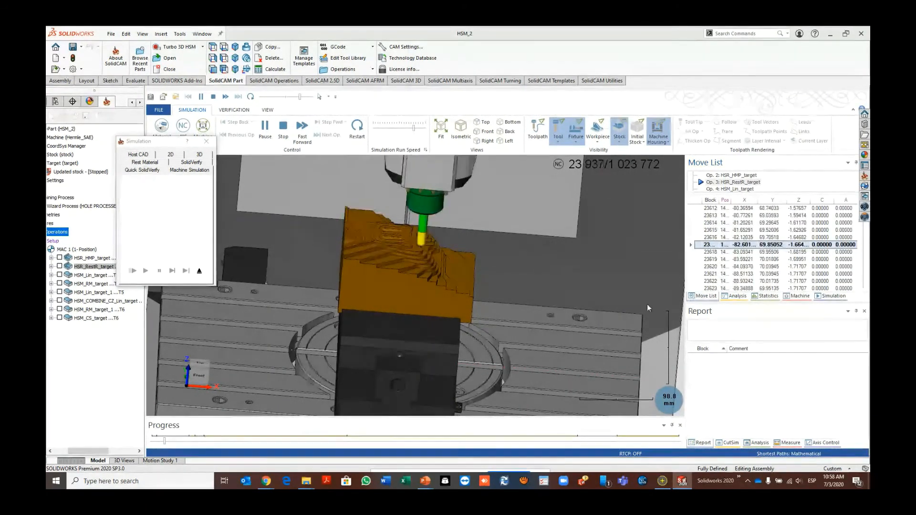
Step: Check the running simulation's analysis and statistics, including feed rate, tool tip position, machine angles and current operation
{"action": "left_click", "coordinate": [735, 296]}
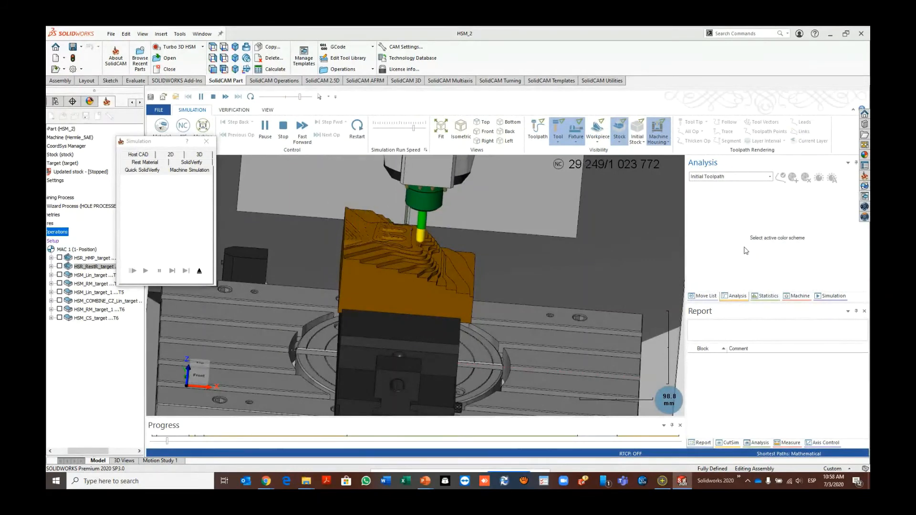
{"action": "left_click", "coordinate": [764, 296]}
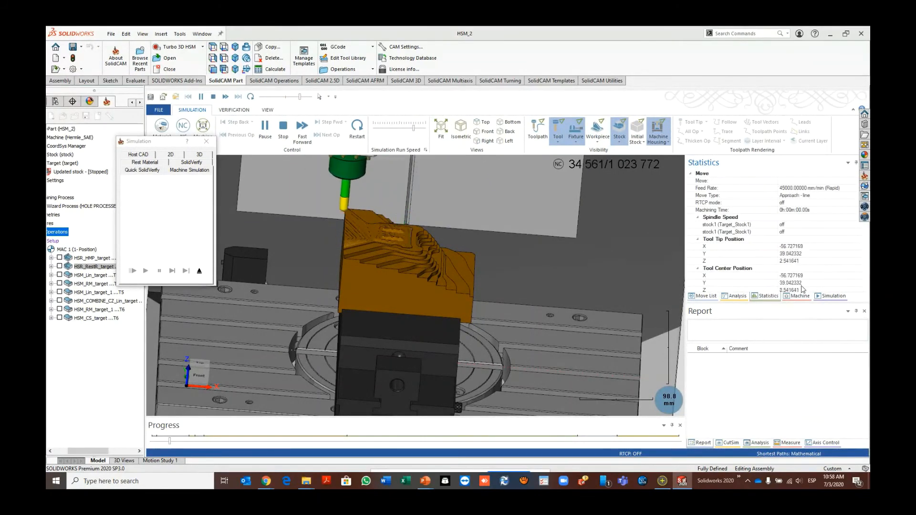
{"action": "scroll", "coordinate": [811, 267], "scroll_direction": "down", "scroll_amount": 2}
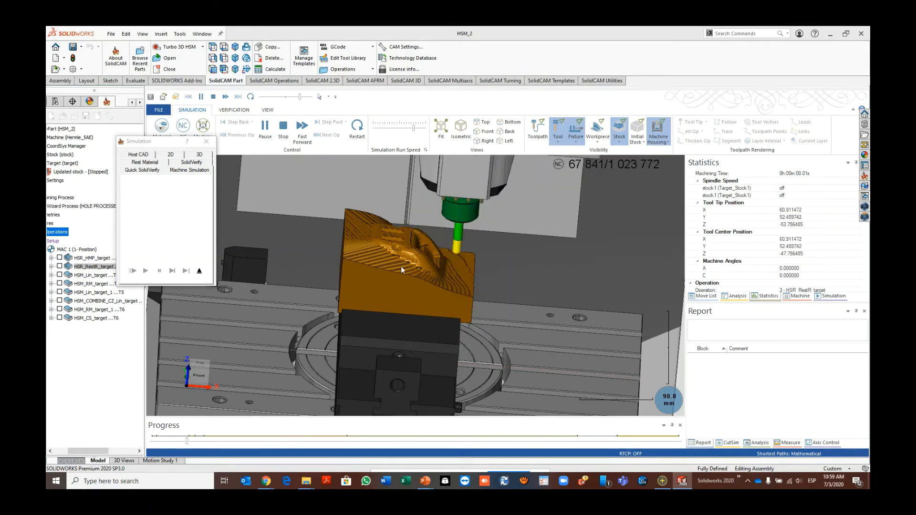
Step: Watch the finishing operations from whole-machine and close-up views, and stop and close the HSM_2 machine simulation
{"action": "scroll", "coordinate": [430, 278], "scroll_direction": "down", "scroll_amount": 5}
{"action": "scroll", "coordinate": [428, 277], "scroll_direction": "down", "scroll_amount": 5}
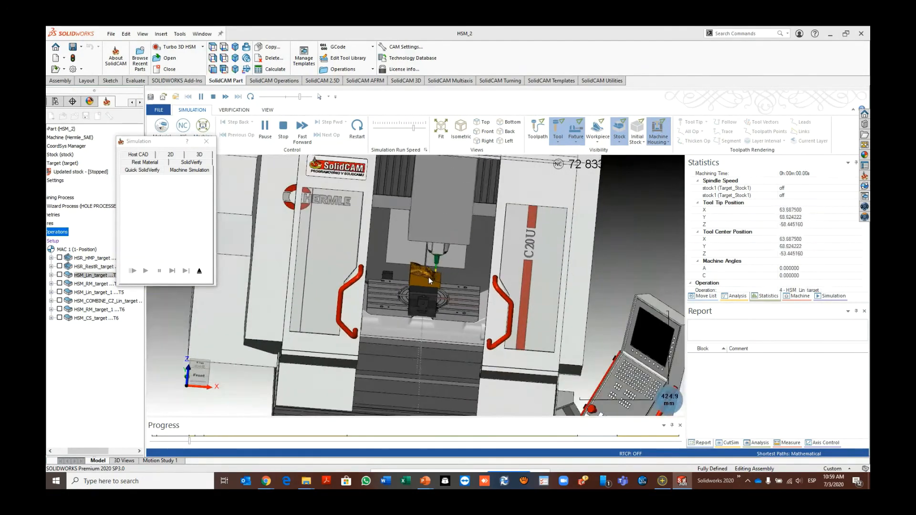
{"action": "middle_click_drag", "start_coordinate": [420, 272], "coordinate": [394, 261]}
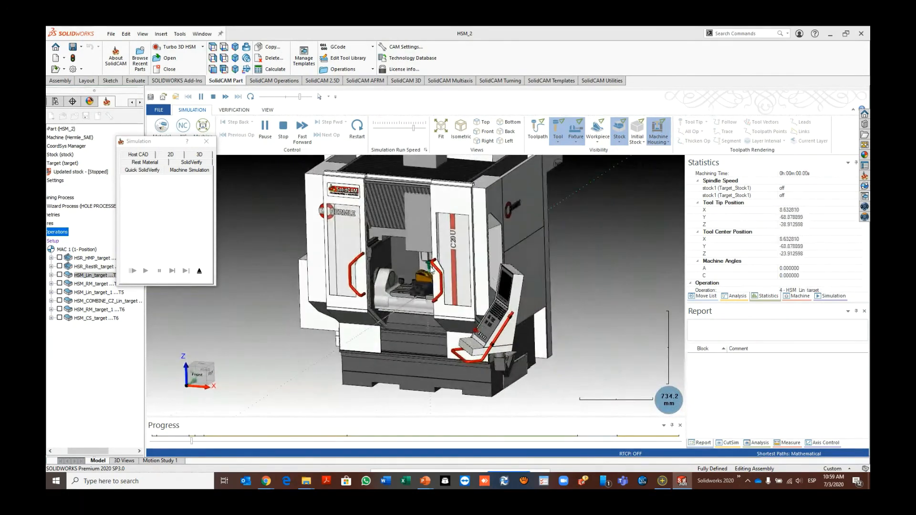
{"action": "scroll", "coordinate": [428, 277], "scroll_direction": "up", "scroll_amount": 3}
{"action": "scroll", "coordinate": [428, 276], "scroll_direction": "up", "scroll_amount": 6}
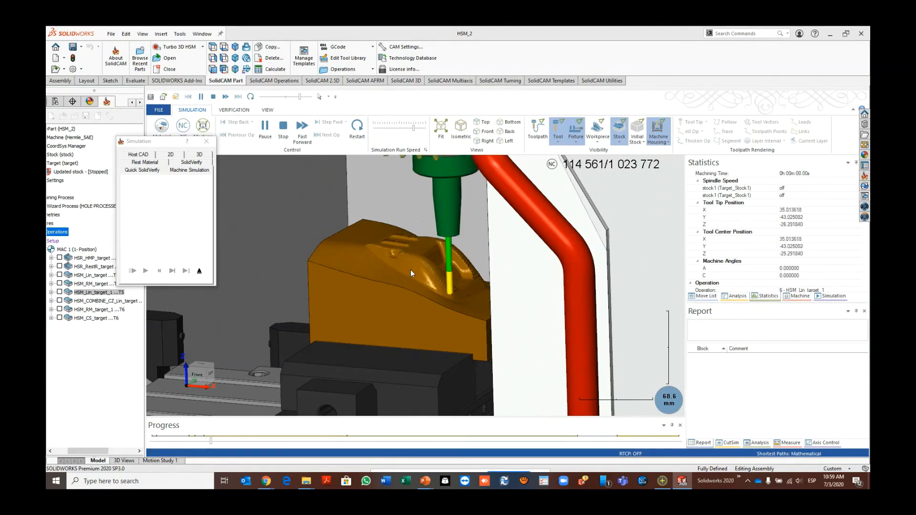
{"action": "scroll", "coordinate": [439, 275], "scroll_direction": "down", "scroll_amount": 5}
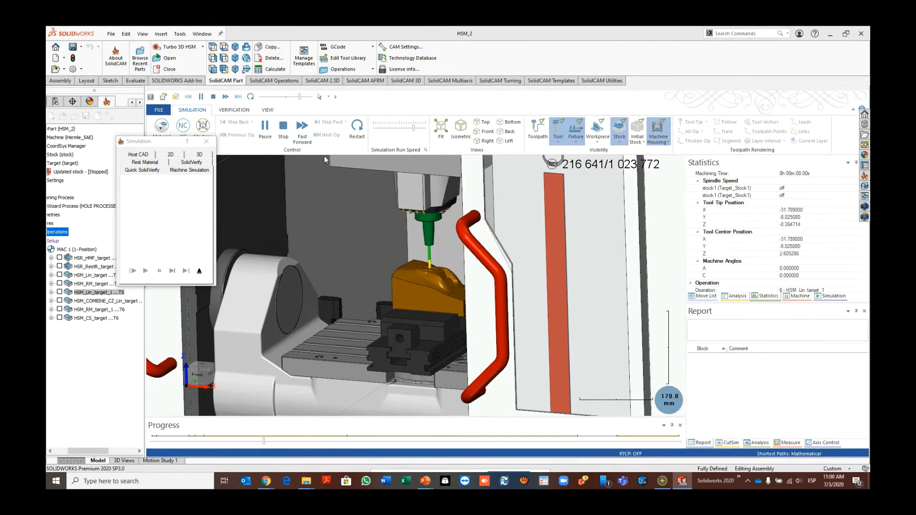
{"action": "left_click", "coordinate": [283, 126]}
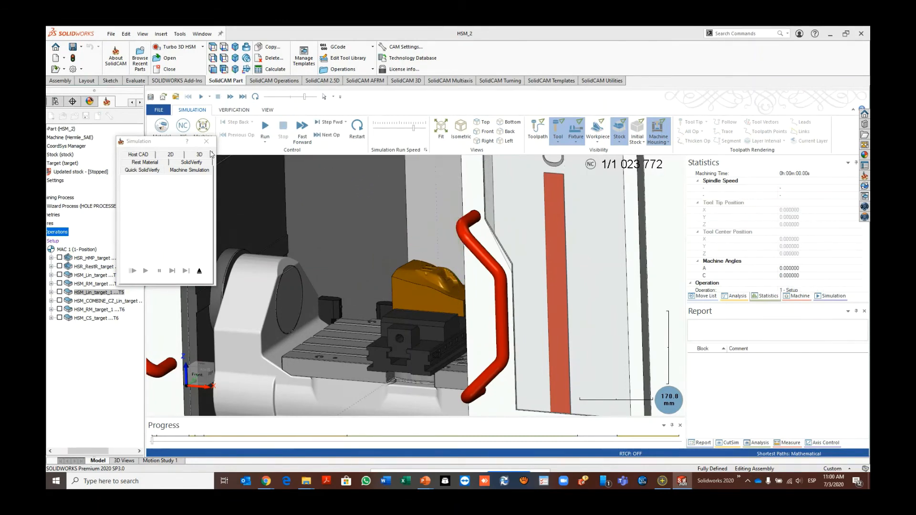
{"action": "left_click", "coordinate": [212, 143]}
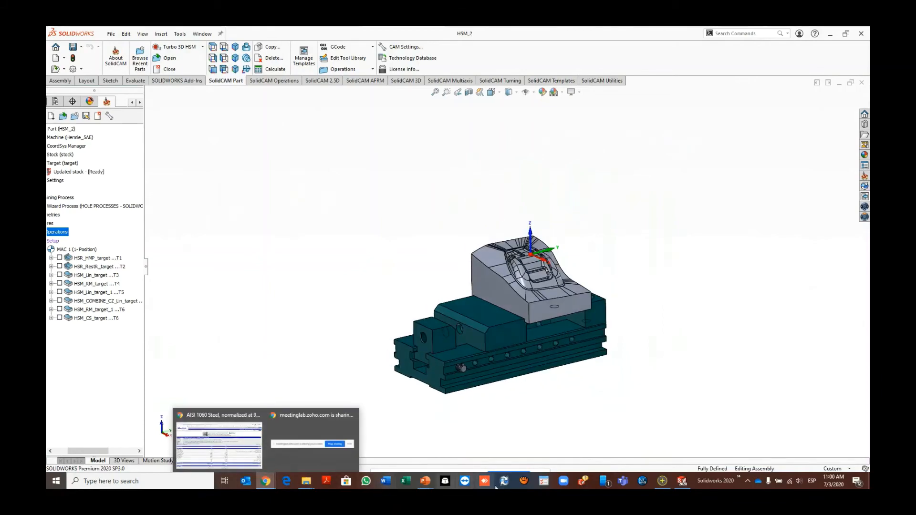
Step: Switch to the PowerPoint slide show and advance through the SolidCAM module slides to SolidCAM Turning
{"action": "mouse_move", "coordinate": [427, 482]}
{"action": "left_click", "coordinate": [466, 444]}
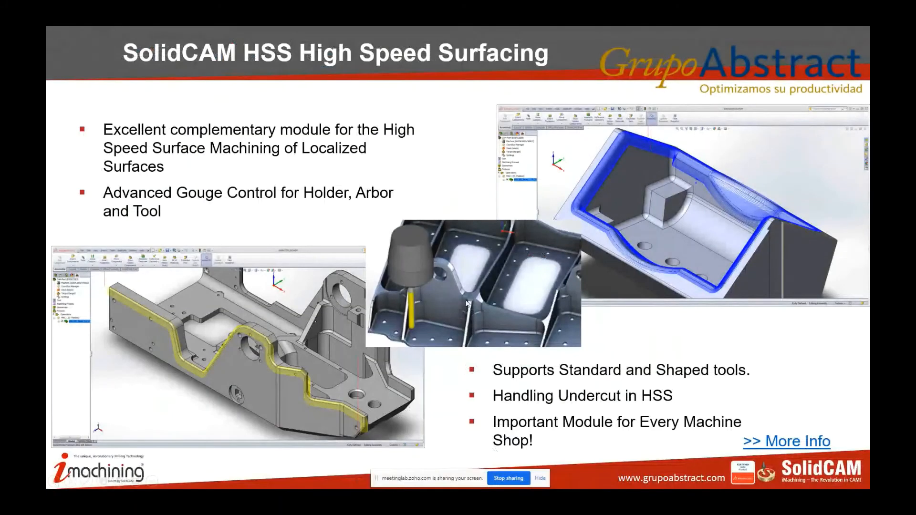
{"action": "left_click", "coordinate": [461, 282]}
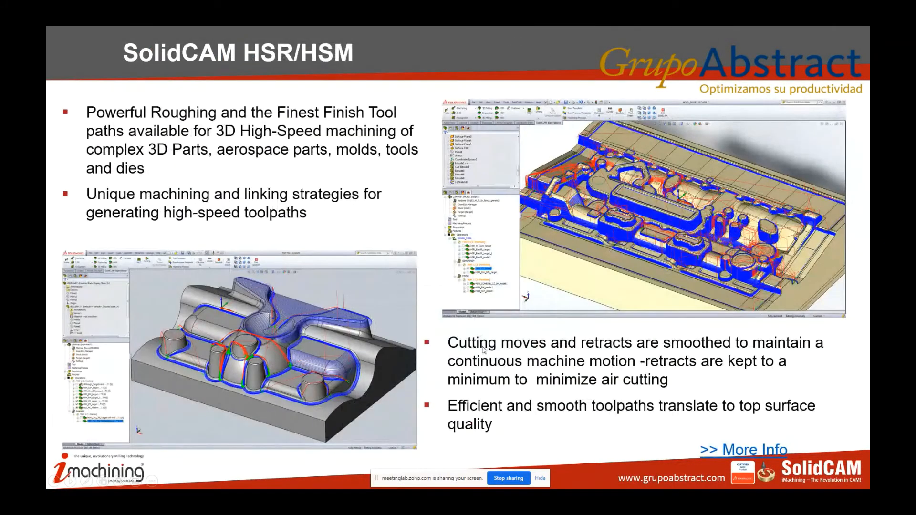
{"action": "left_click", "coordinate": [483, 287]}
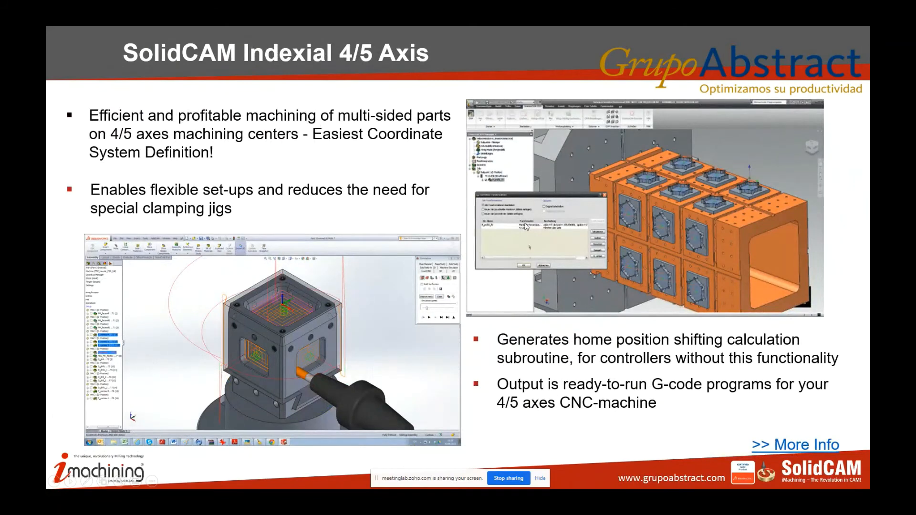
{"action": "left_click", "coordinate": [582, 265]}
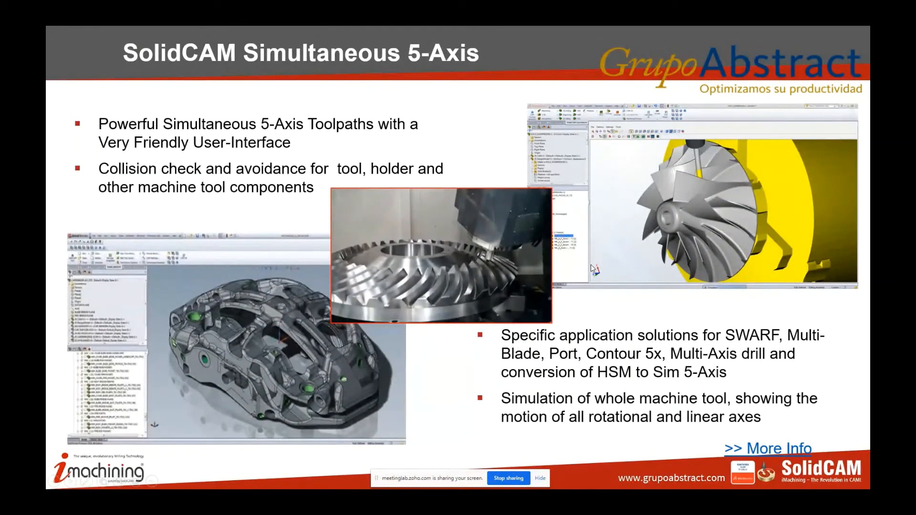
{"action": "left_click", "coordinate": [511, 279]}
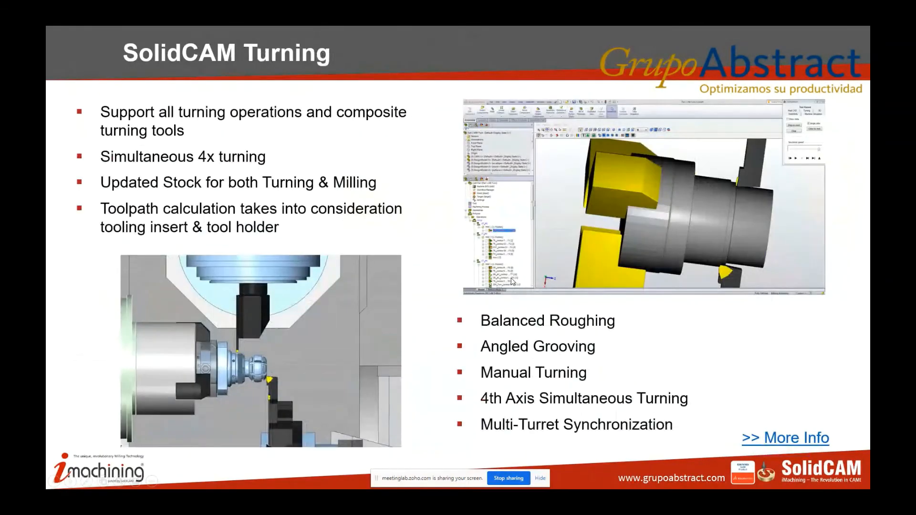
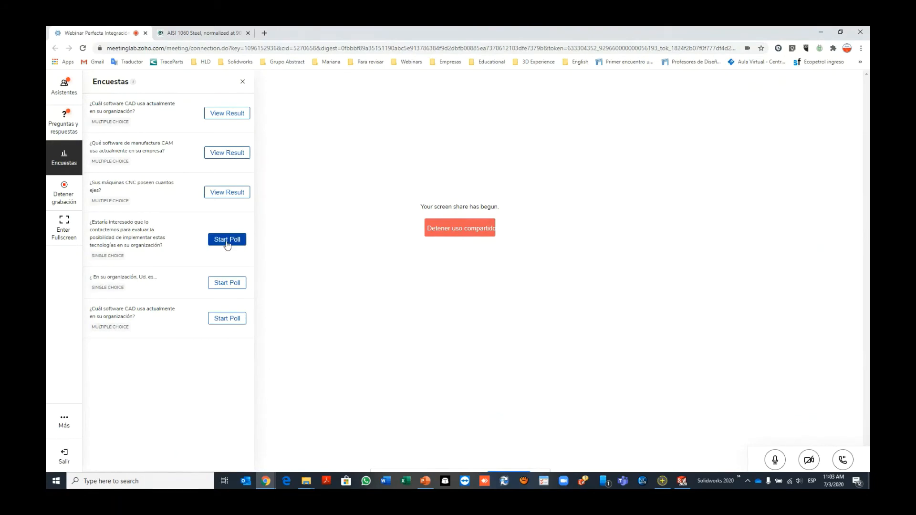
Step: Start the webinar poll asking whether attendees want to be contacted about implementing these technologies
{"action": "left_click", "coordinate": [228, 244]}
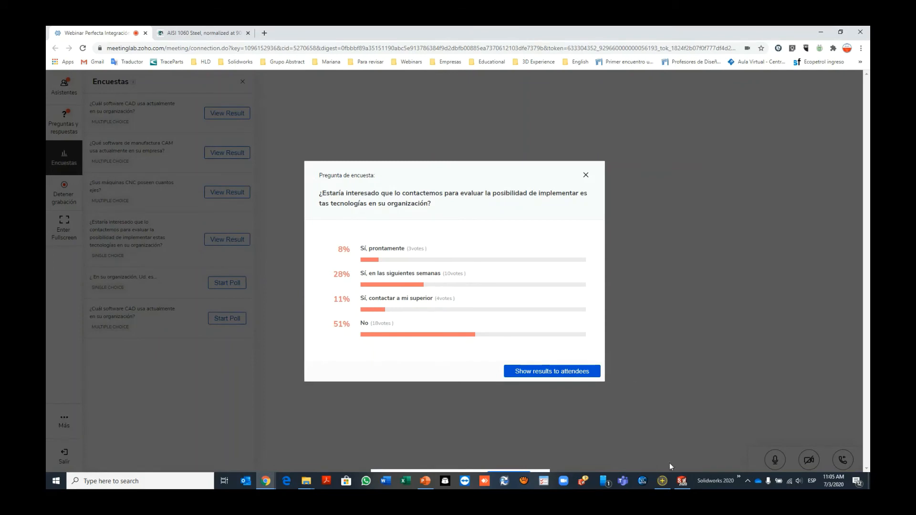
Step: Switch to SOLIDWORKS, examine the SolidCAM2020 entry in the add-ins list and close the list without changes
{"action": "mouse_move", "coordinate": [681, 484]}
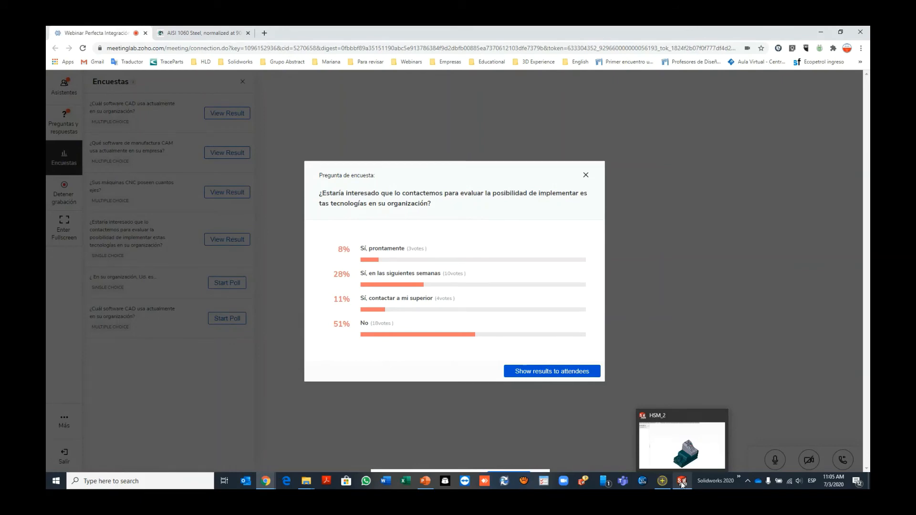
{"action": "left_click", "coordinate": [682, 483]}
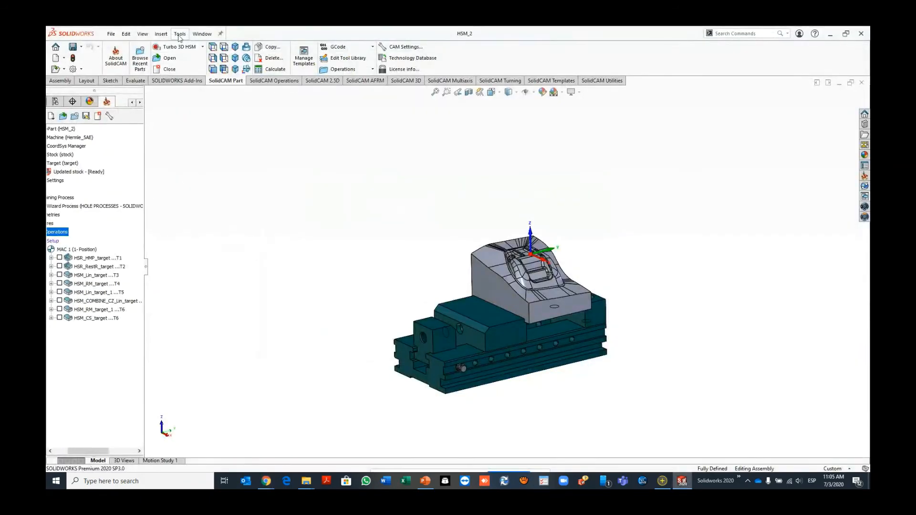
{"action": "left_click", "coordinate": [180, 34]}
{"action": "left_click", "coordinate": [433, 160]}
{"action": "left_click", "coordinate": [82, 69]}
{"action": "left_click", "coordinate": [83, 102]}
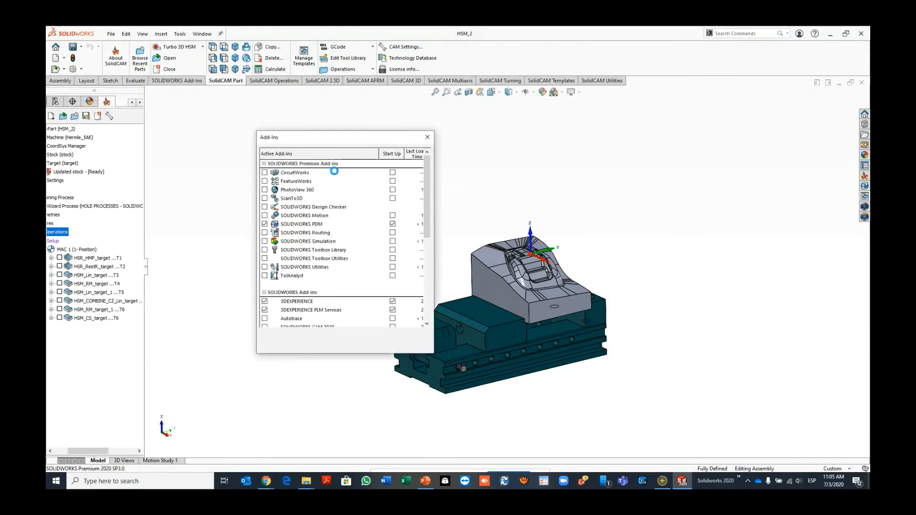
{"action": "scroll", "coordinate": [429, 311], "scroll_direction": "down", "scroll_amount": 6}
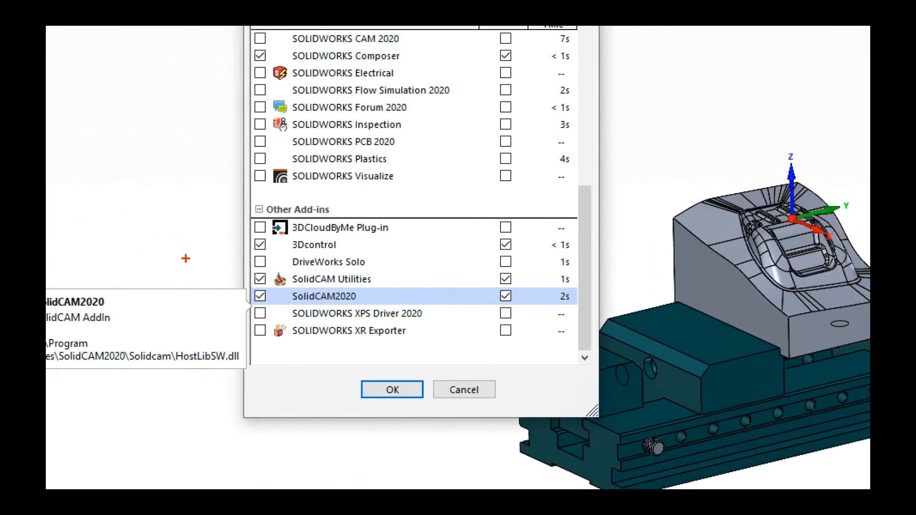
{"action": "mouse_move", "coordinate": [243, 272]}
{"action": "left_mouse_down"}
{"action": "mouse_move", "coordinate": [547, 274]}
{"action": "mouse_move", "coordinate": [240, 261]}
{"action": "mouse_move", "coordinate": [238, 284]}
{"action": "left_mouse_up"}
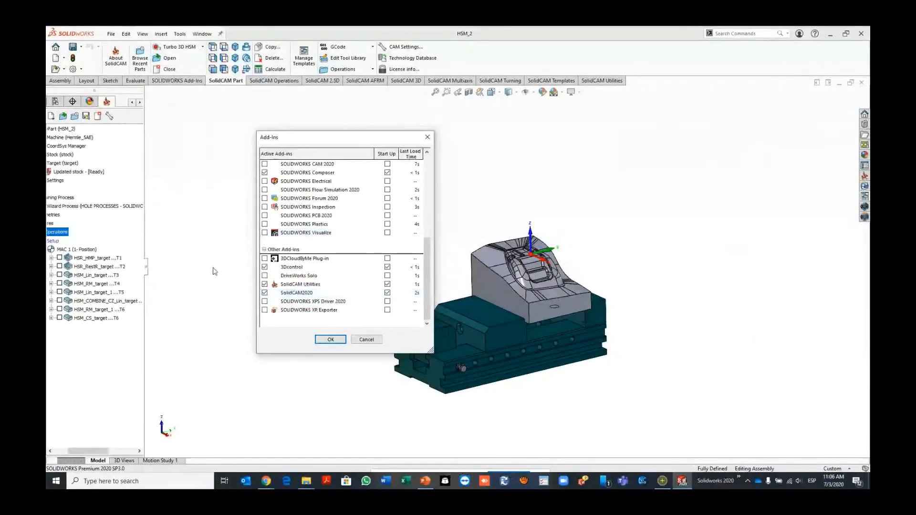
{"action": "left_click", "coordinate": [428, 137]}
Step: Inspect the clamped HSM_2 model, check the file types available for opening, and leave the Open dialog without loading a file
{"action": "middle_click_drag", "start_coordinate": [454, 254], "coordinate": [463, 290]}
{"action": "scroll", "coordinate": [572, 318], "scroll_direction": "down", "scroll_amount": 4}
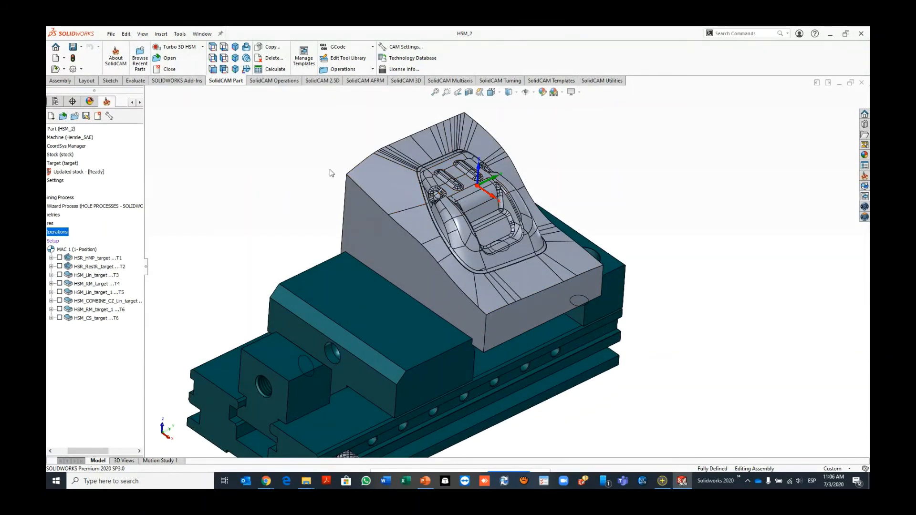
{"action": "scroll", "coordinate": [409, 207], "scroll_direction": "up", "scroll_amount": 2}
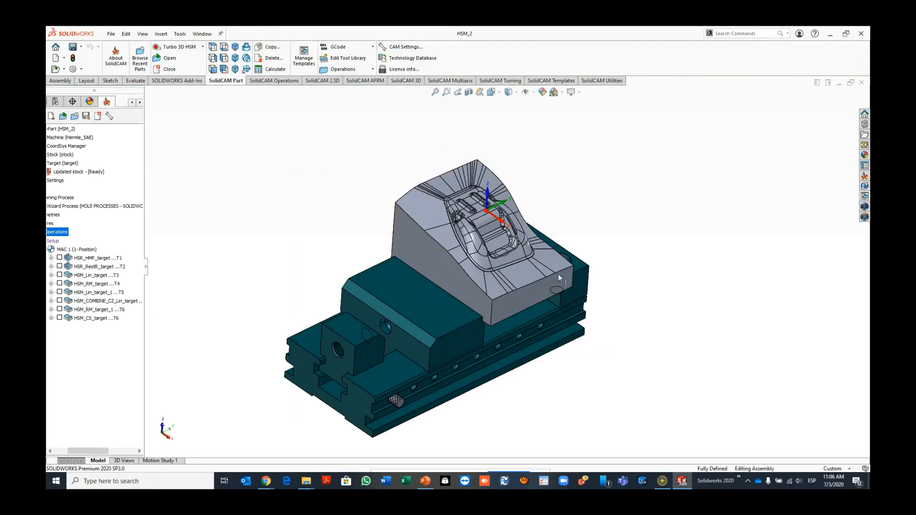
{"action": "left_click", "coordinate": [111, 33]}
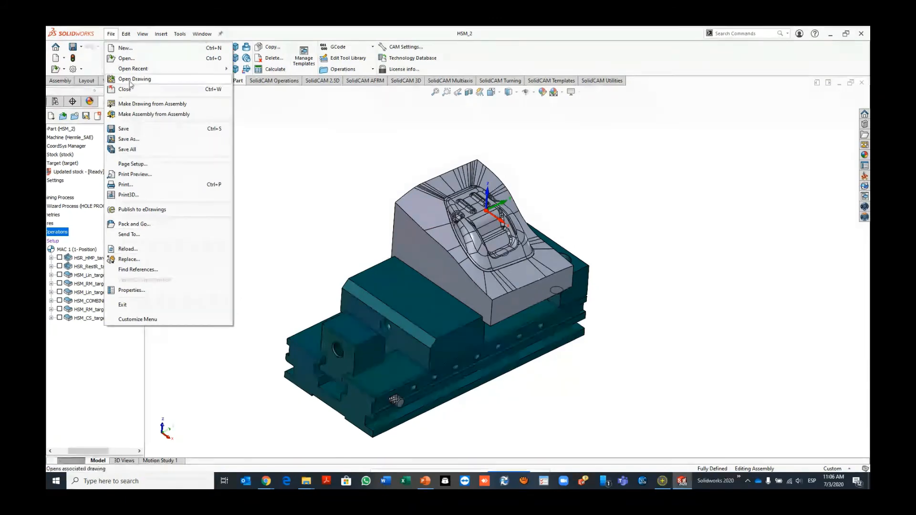
{"action": "left_click", "coordinate": [110, 34]}
{"action": "key", "text": "ctrl+o"}
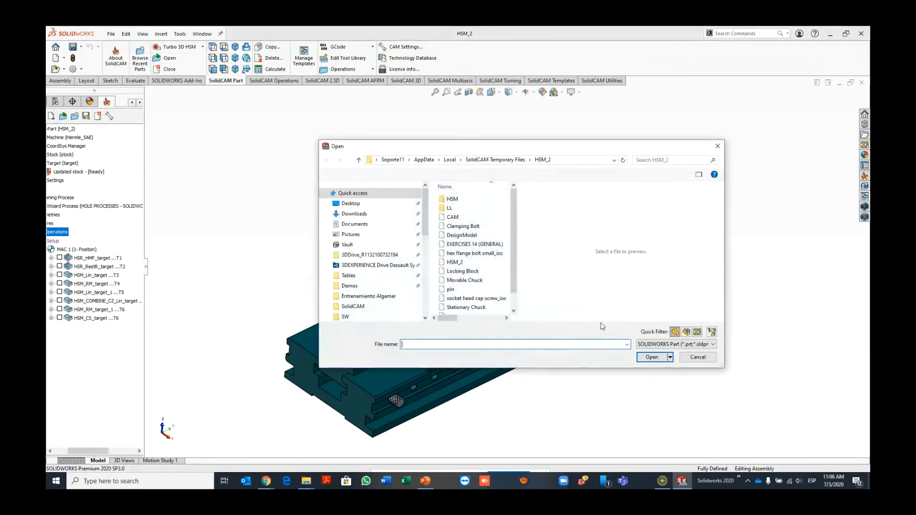
{"action": "left_click", "coordinate": [681, 344]}
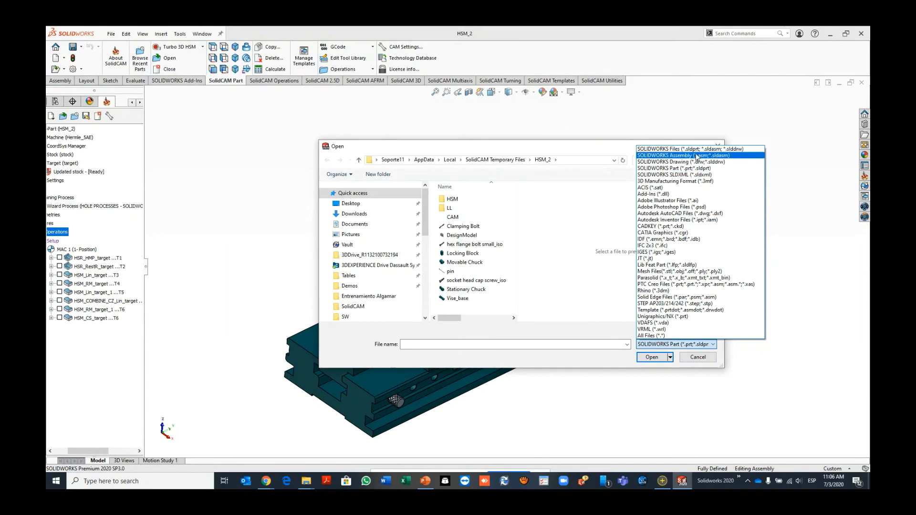
{"action": "left_click", "coordinate": [668, 168]}
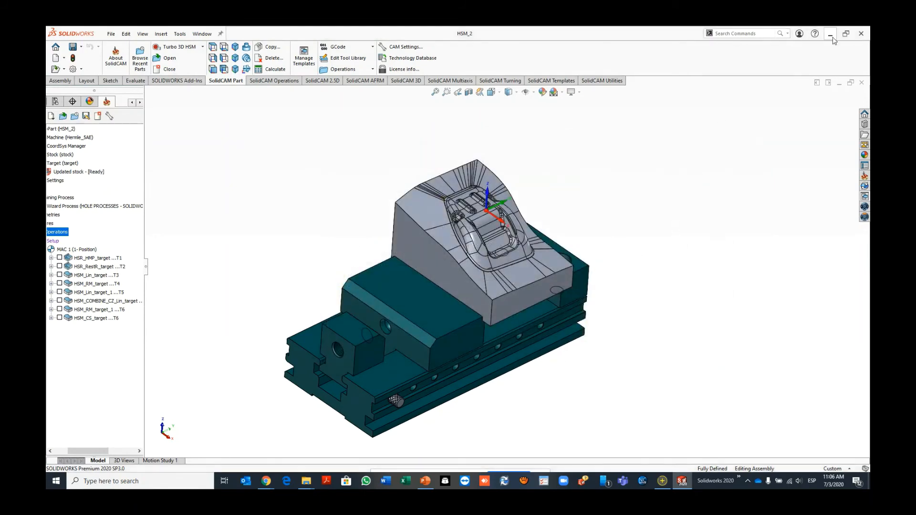
Step: Return to the Zoho webinar page in Chrome and close the poll results
{"action": "left_click", "coordinate": [830, 34]}
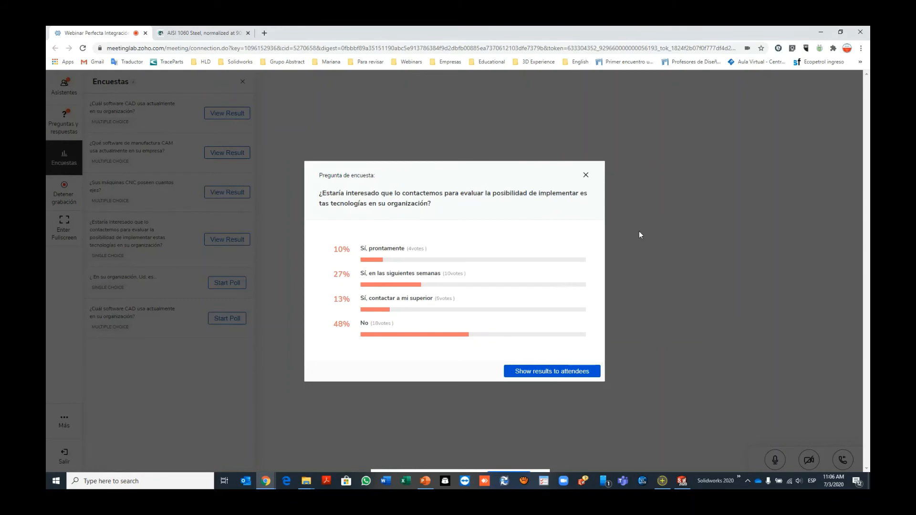
{"action": "left_click", "coordinate": [586, 175]}
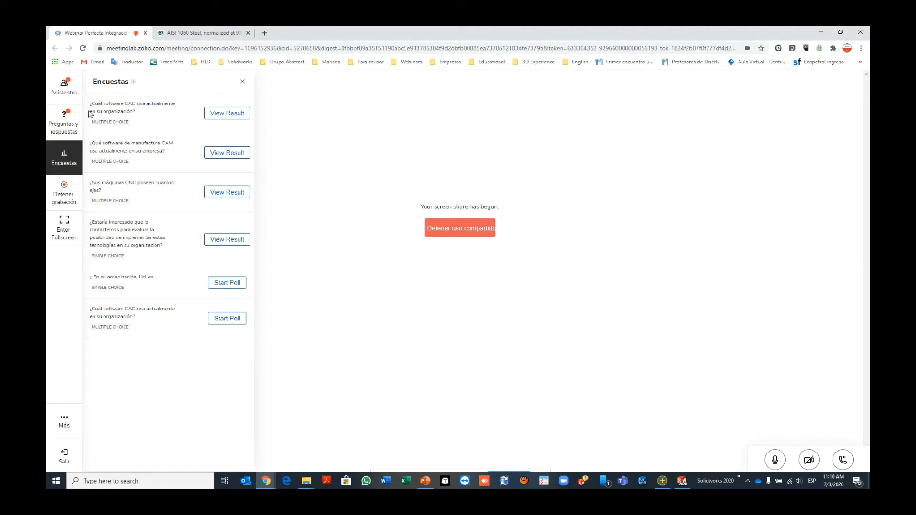
Step: Look through the webinar's attendee list to its end for raised hands
{"action": "left_click", "coordinate": [65, 86]}
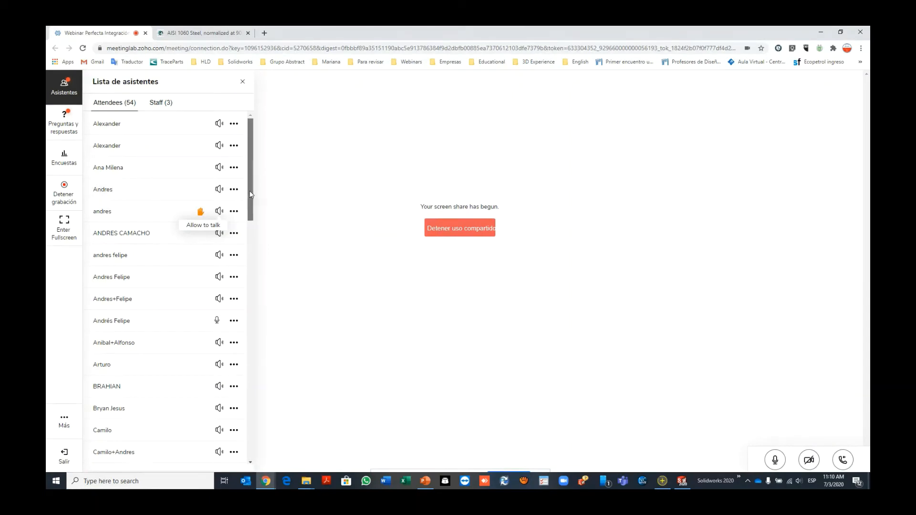
{"action": "scroll", "coordinate": [242, 221], "scroll_direction": "down", "scroll_amount": 2}
{"action": "scroll", "coordinate": [242, 221], "scroll_direction": "down", "scroll_amount": 15}
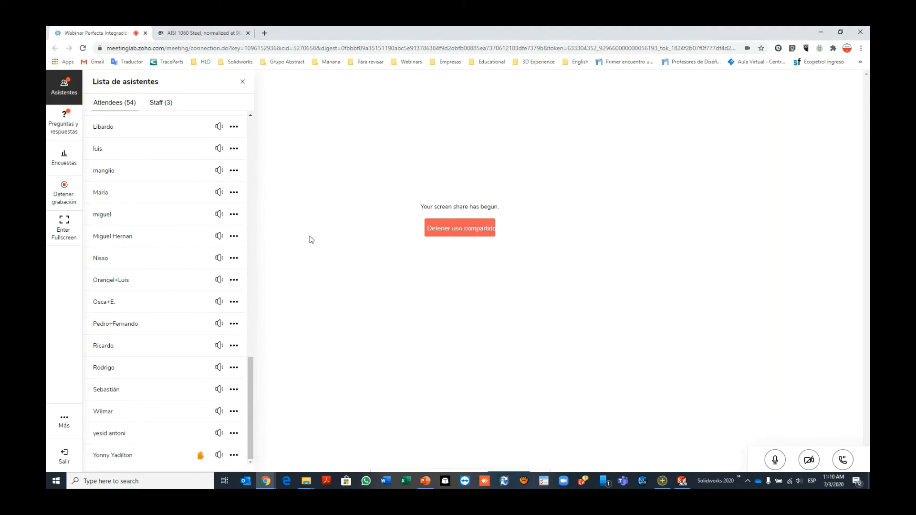
Step: Run the remaining polls "¿Cuál software CAD usa actualmente en su organización?" and "En su organización, Ud. es...", closing the first one's results
{"action": "left_click_drag", "start_coordinate": [250, 374], "coordinate": [262, 130]}
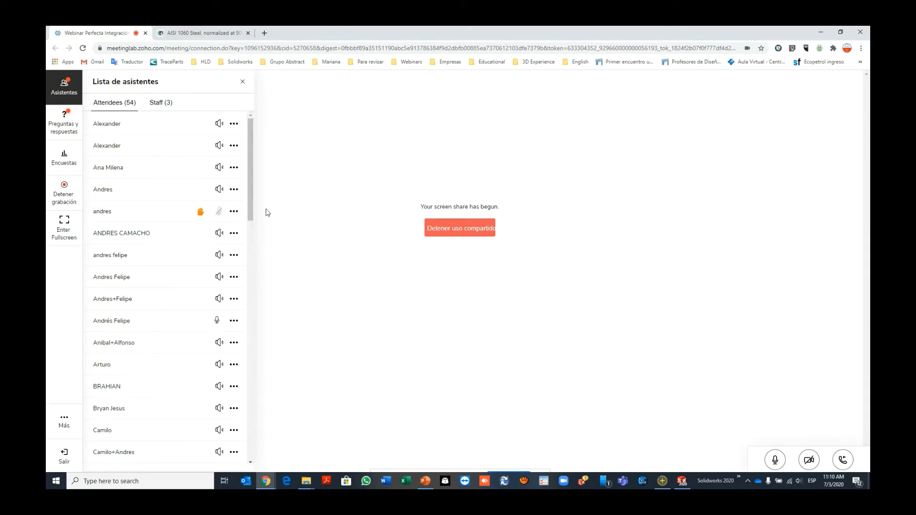
{"action": "left_click_drag", "start_coordinate": [252, 210], "coordinate": [276, 415]}
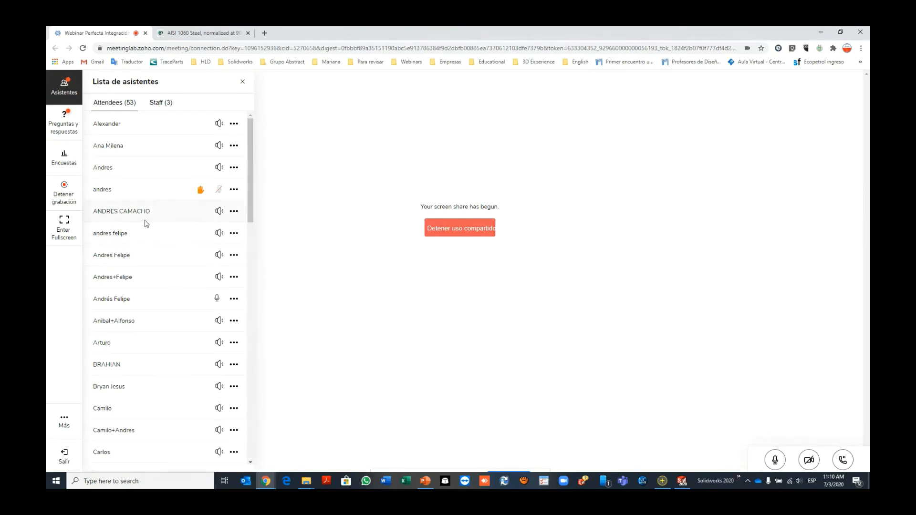
{"action": "left_click", "coordinate": [64, 164]}
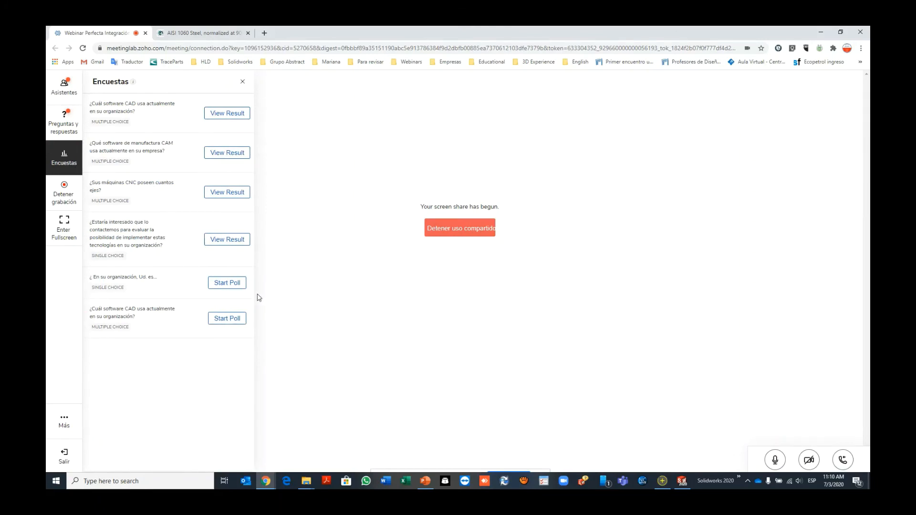
{"action": "left_click", "coordinate": [231, 320]}
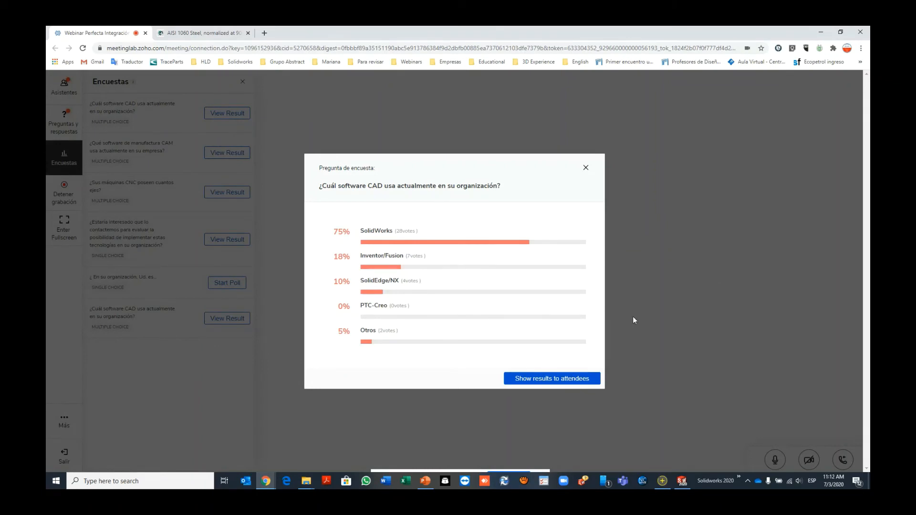
{"action": "left_click", "coordinate": [586, 168]}
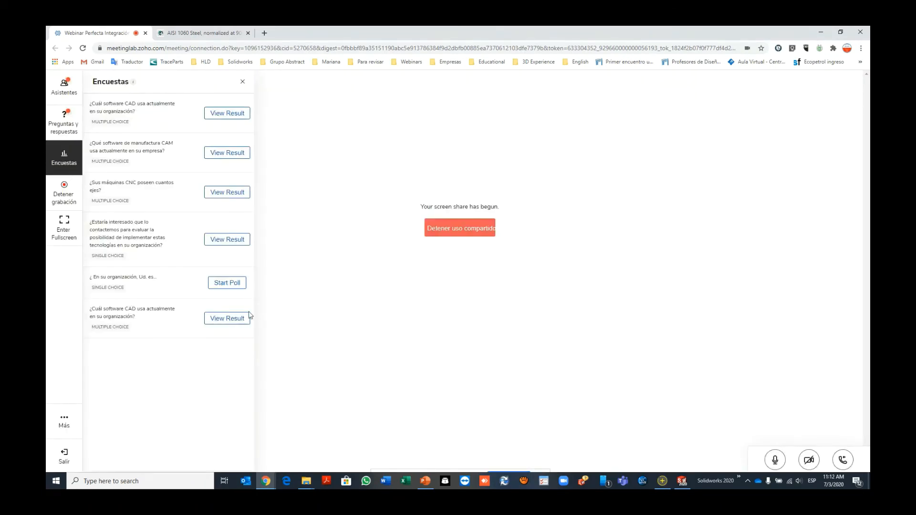
{"action": "left_click", "coordinate": [230, 284]}
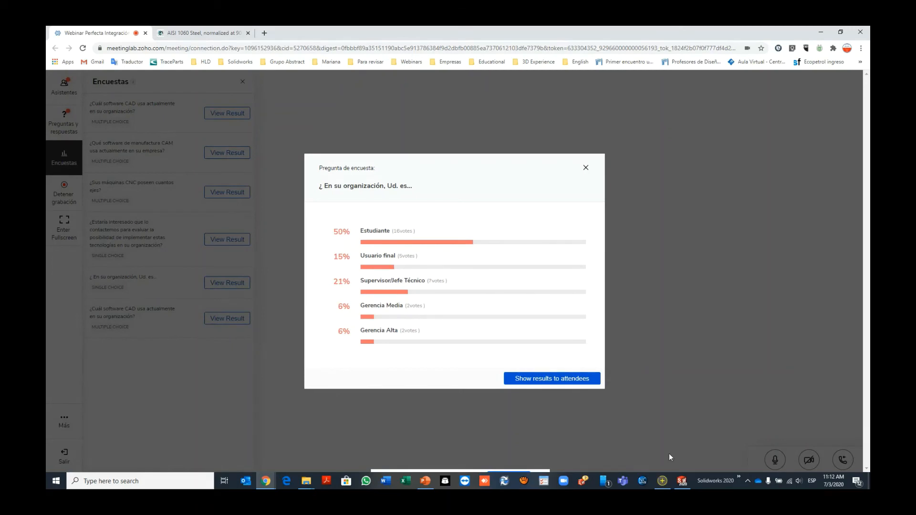
Step: Switch to SOLIDWORKS and generate the Tool Sheet documentation for the HSM_2 CAM-Part in the Sheet_Full_DOCX style with all sections included
{"action": "mouse_move", "coordinate": [685, 483]}
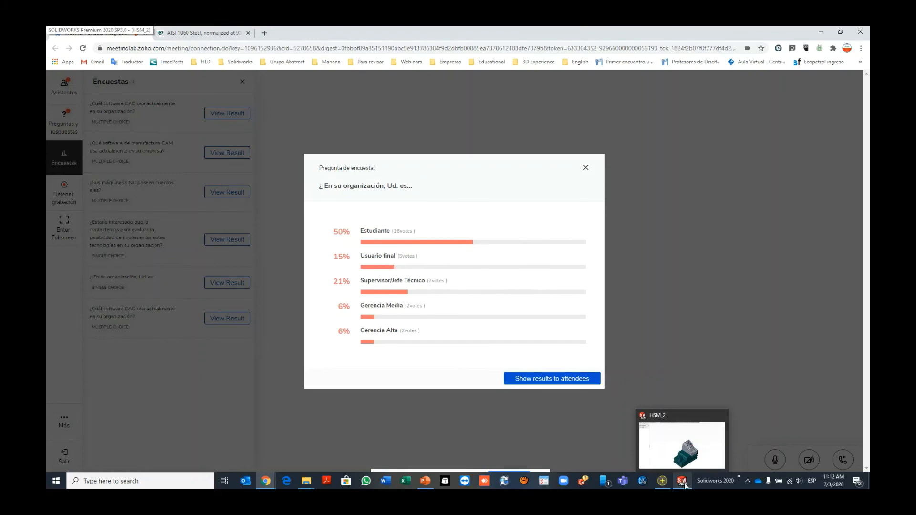
{"action": "left_click", "coordinate": [682, 481]}
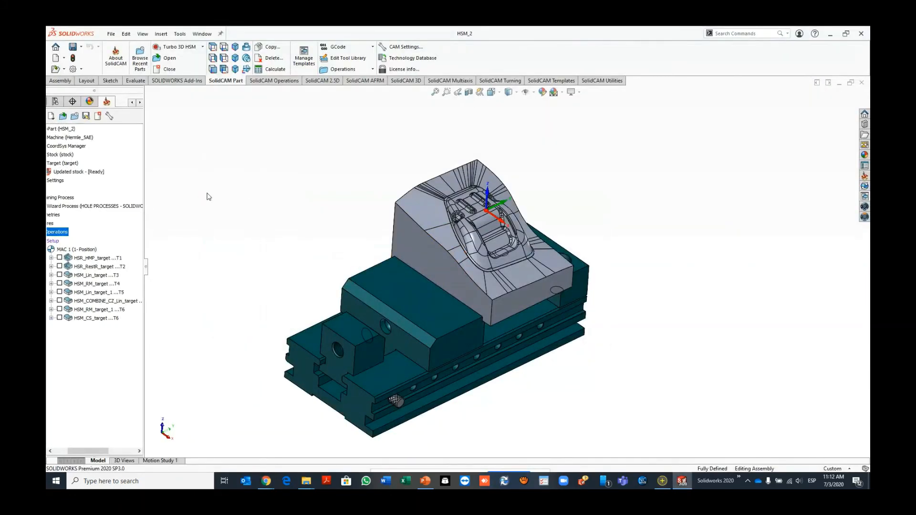
{"action": "left_click_drag", "start_coordinate": [95, 451], "coordinate": [53, 452]}
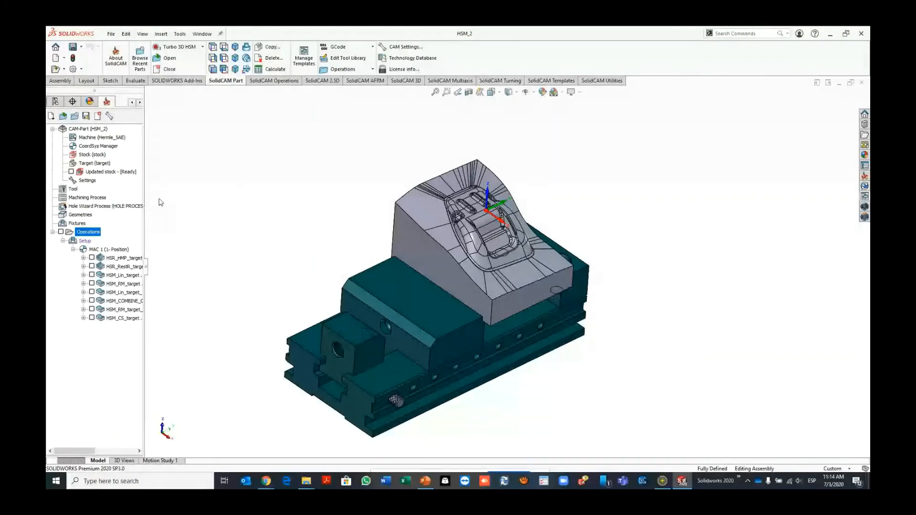
{"action": "left_click", "coordinate": [88, 129]}
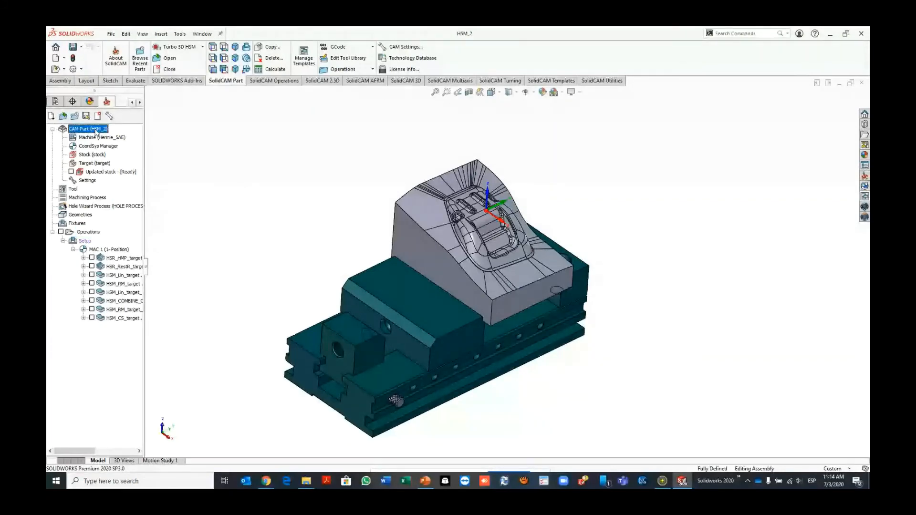
{"action": "right_click", "coordinate": [98, 129]}
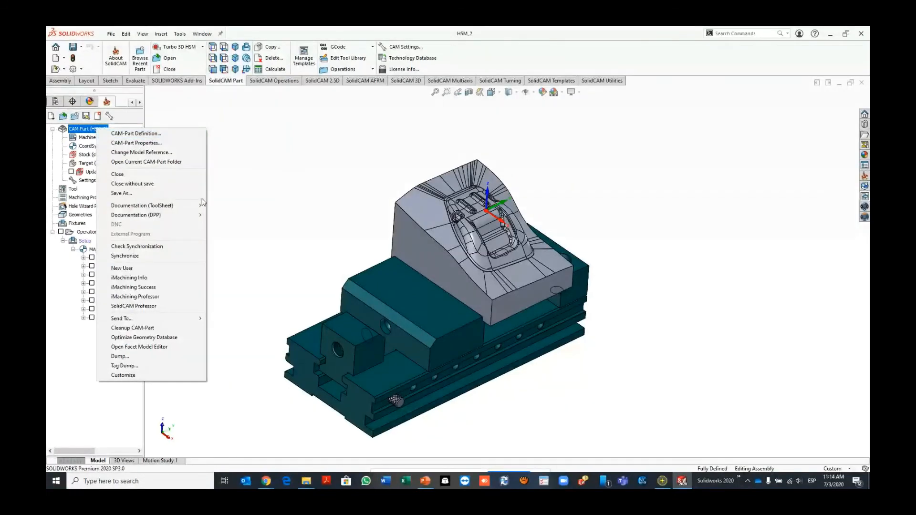
{"action": "mouse_move", "coordinate": [203, 204]}
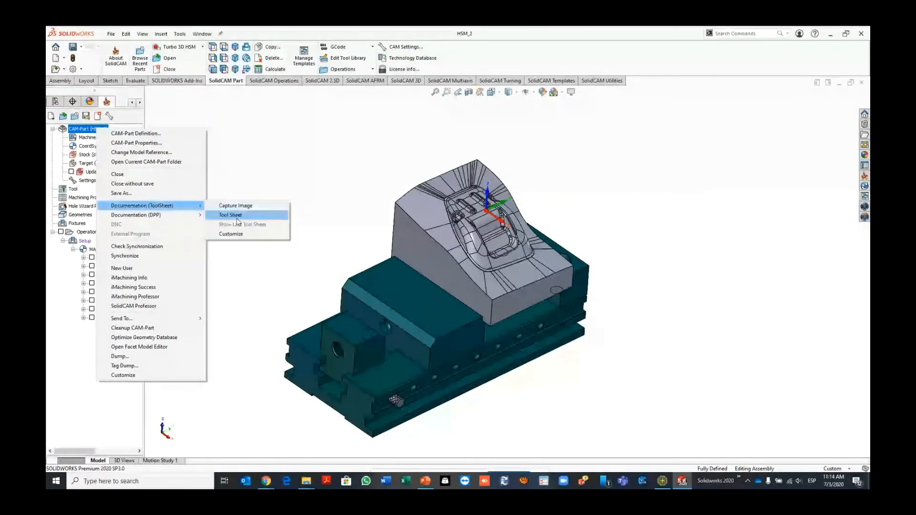
{"action": "left_click", "coordinate": [237, 216]}
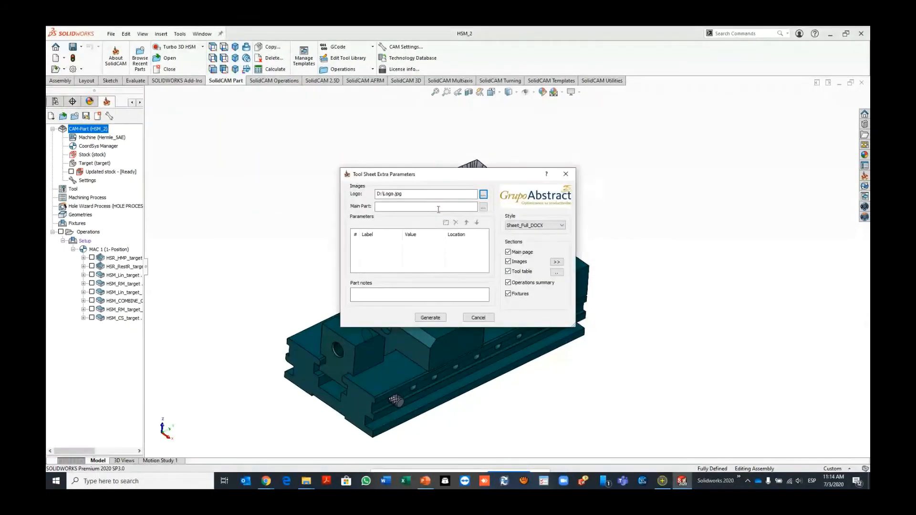
{"action": "left_click", "coordinate": [439, 318]}
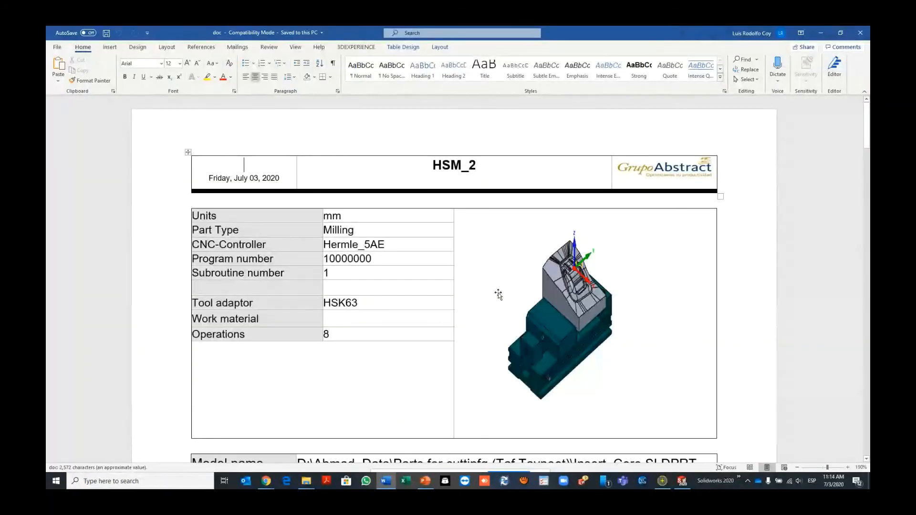
Step: Examine the tool sheet's main page in Word, including the part data, model path and directory, and glance through the images page
{"action": "scroll", "coordinate": [425, 279], "scroll_direction": "down", "scroll_amount": 8}
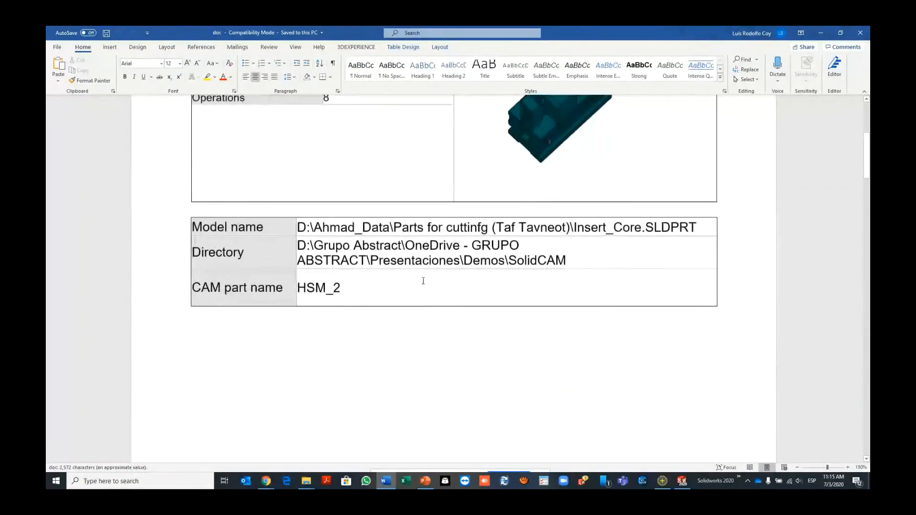
{"action": "scroll", "coordinate": [334, 203], "scroll_direction": "up", "scroll_amount": 3}
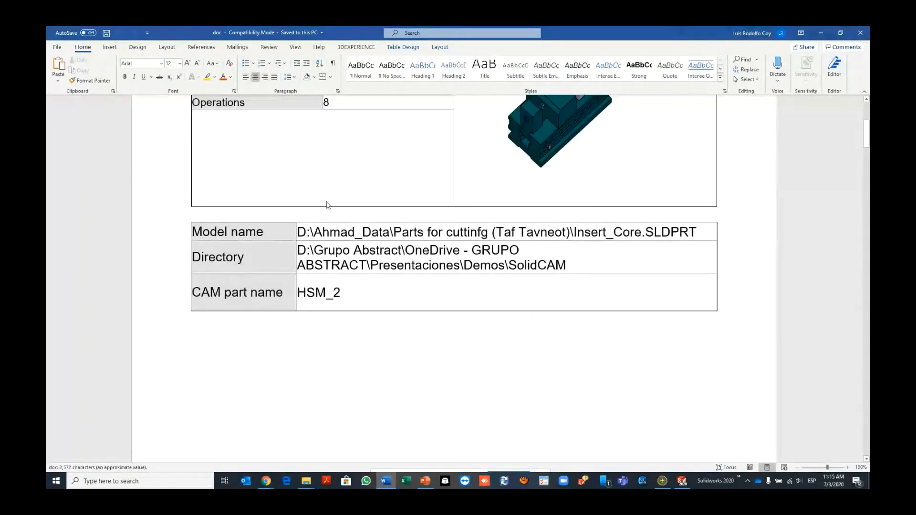
{"action": "left_click_drag", "start_coordinate": [304, 233], "coordinate": [572, 234]}
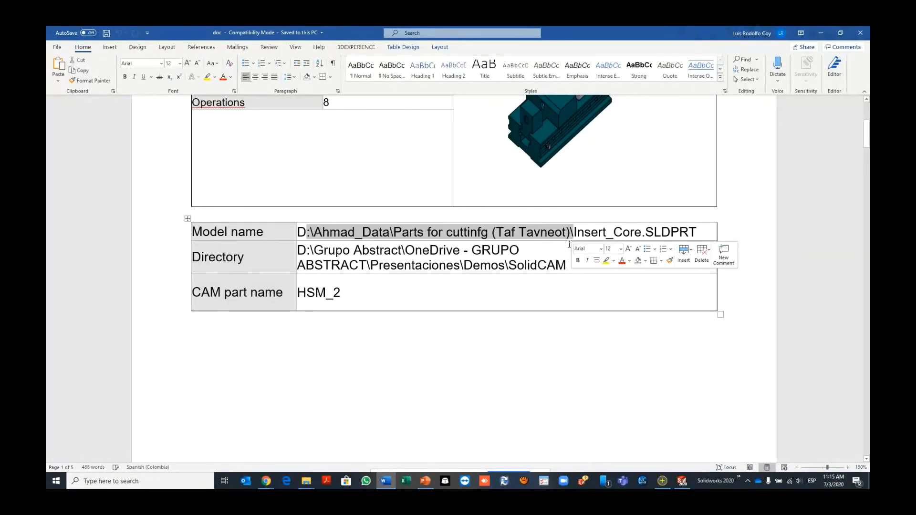
{"action": "left_click", "coordinate": [491, 250]}
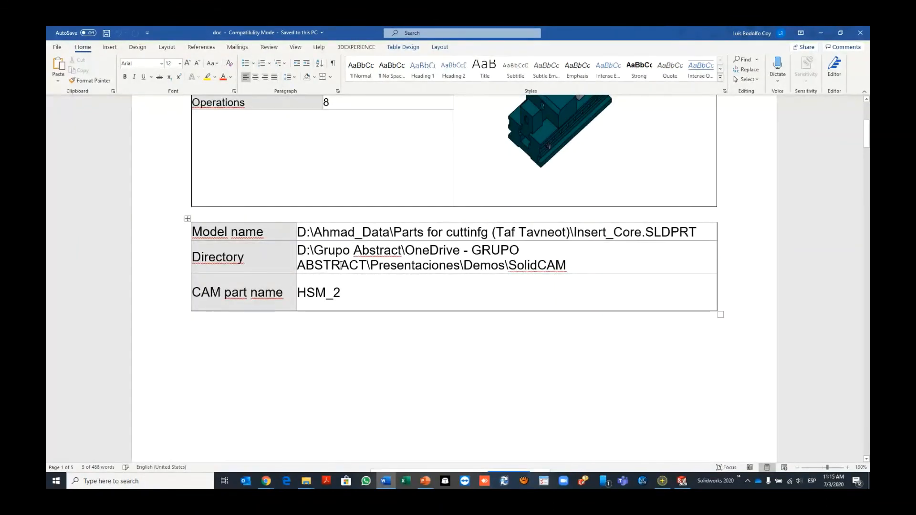
{"action": "scroll", "coordinate": [509, 323], "scroll_direction": "down", "scroll_amount": 10}
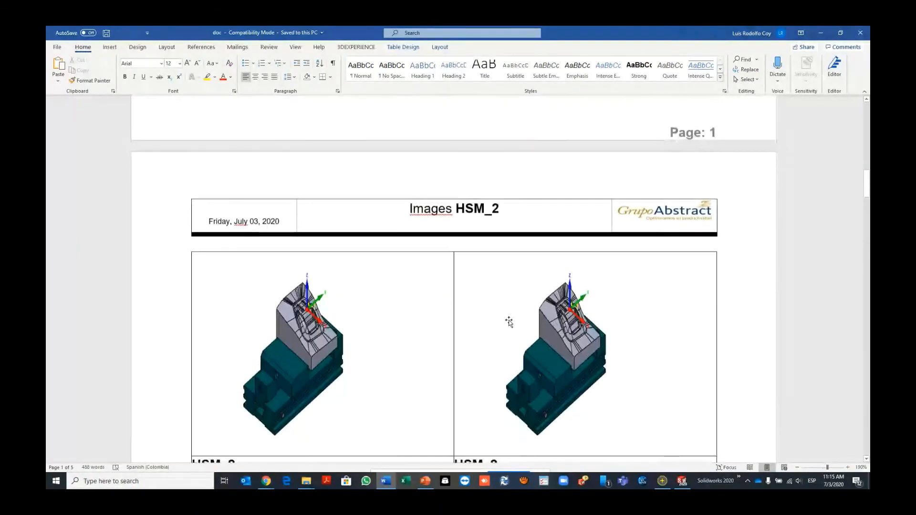
{"action": "scroll", "coordinate": [509, 323], "scroll_direction": "down", "scroll_amount": 18}
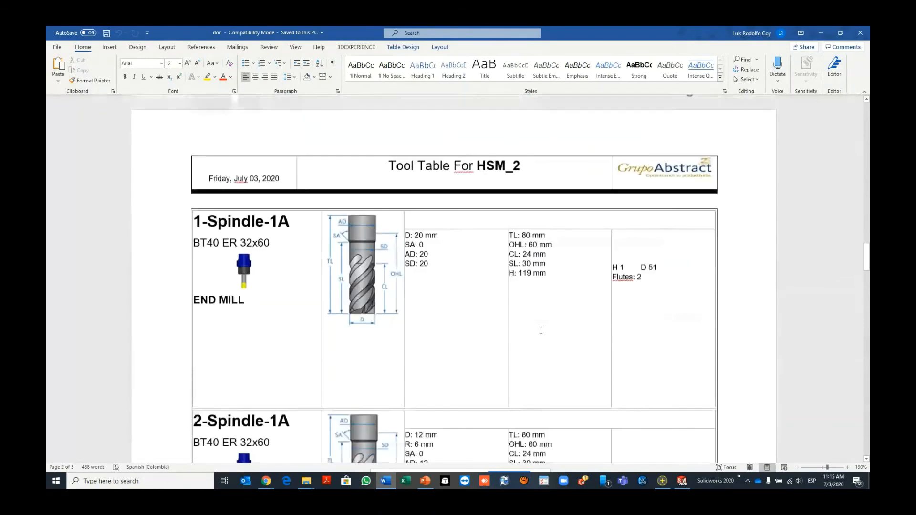
{"action": "scroll", "coordinate": [541, 330], "scroll_direction": "up", "scroll_amount": 20}
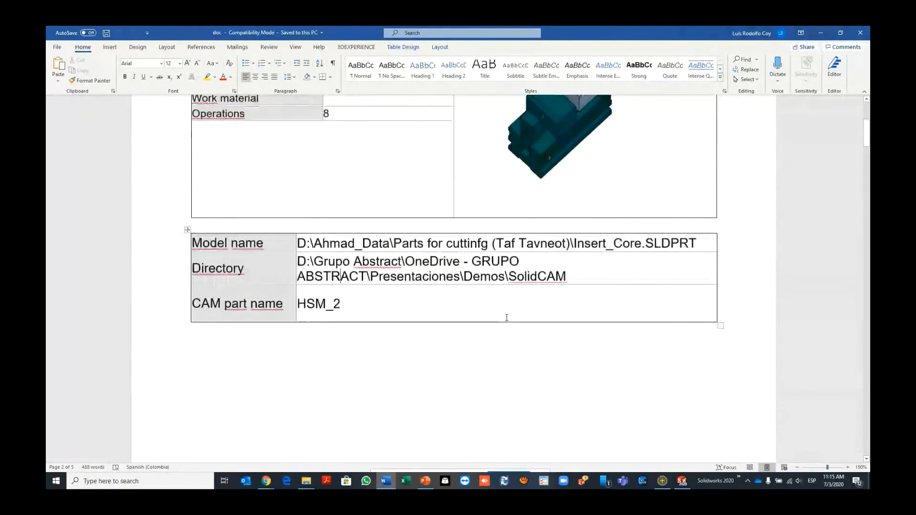
{"action": "scroll", "coordinate": [507, 318], "scroll_direction": "up", "scroll_amount": 3}
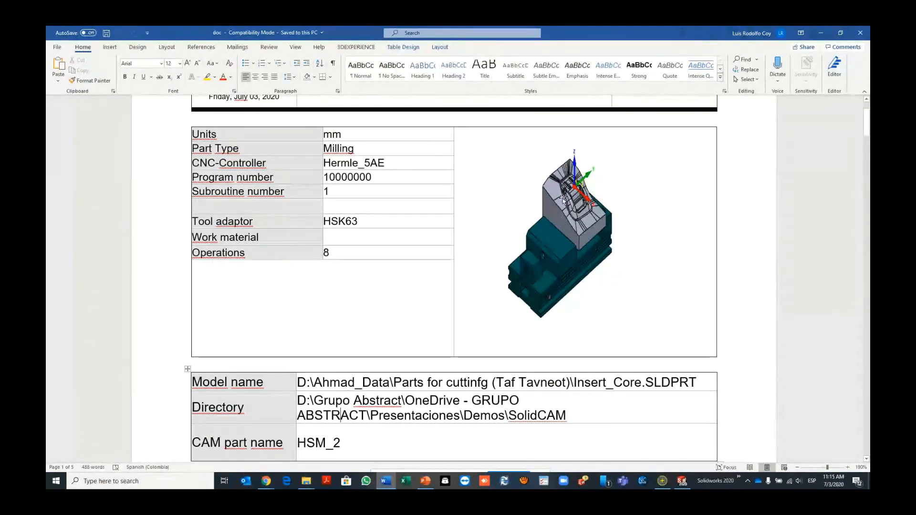
Step: Read through the tool sheet's tool table and operations summary, down to the total machining time
{"action": "scroll", "coordinate": [566, 305], "scroll_direction": "down", "scroll_amount": 7}
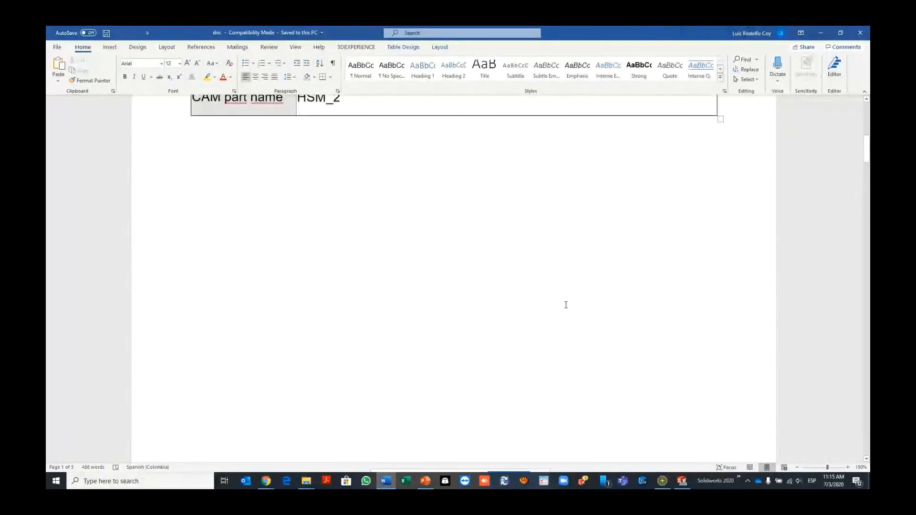
{"action": "scroll", "coordinate": [566, 305], "scroll_direction": "down", "scroll_amount": 20}
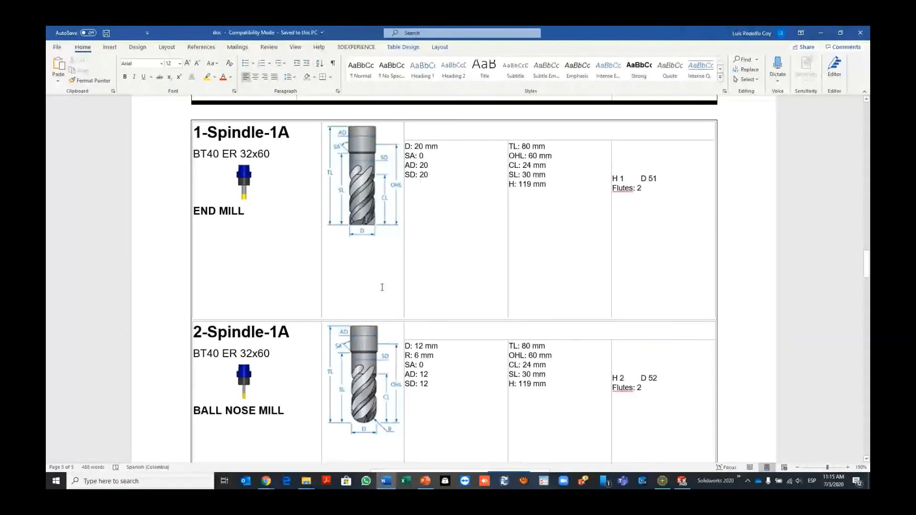
{"action": "scroll", "coordinate": [553, 300], "scroll_direction": "down", "scroll_amount": 15}
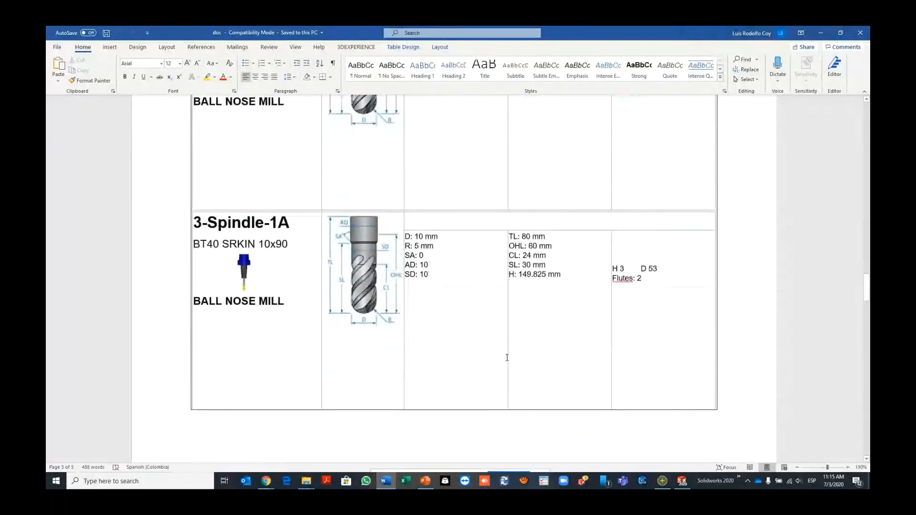
{"action": "scroll", "coordinate": [510, 378], "scroll_direction": "down", "scroll_amount": 15}
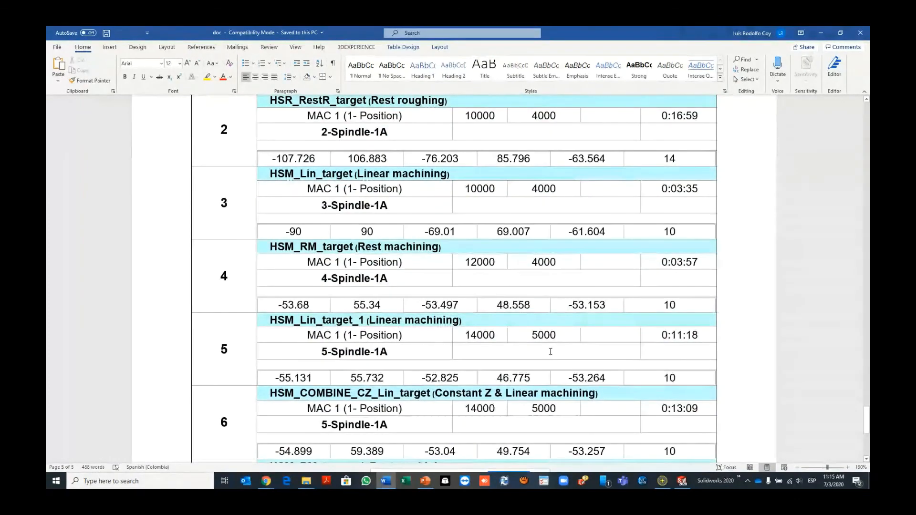
{"action": "scroll", "coordinate": [550, 351], "scroll_direction": "down", "scroll_amount": 5}
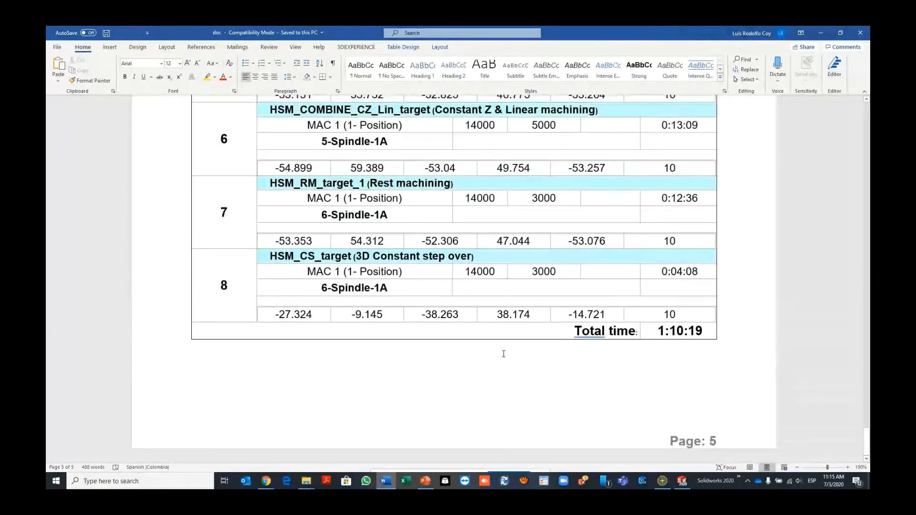
{"action": "scroll", "coordinate": [504, 353], "scroll_direction": "up", "scroll_amount": 1}
{"action": "left_click_drag", "start_coordinate": [697, 409], "coordinate": [654, 407]}
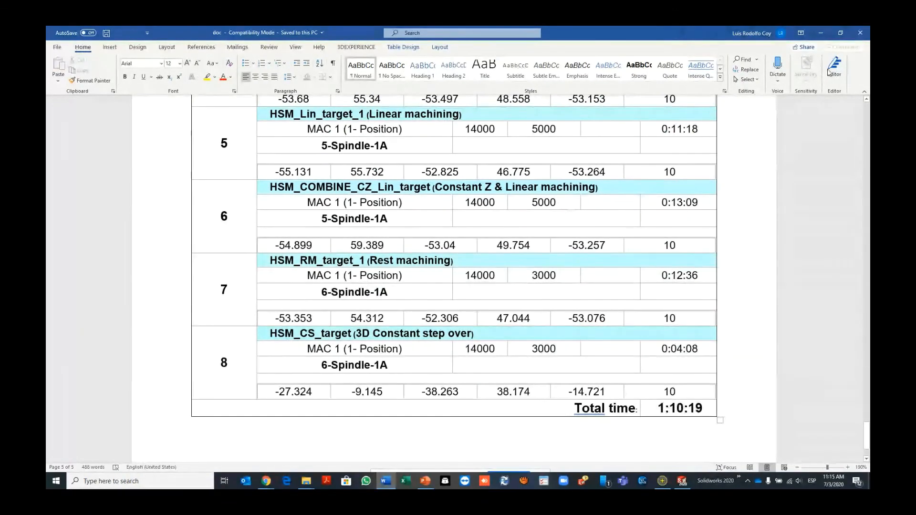
Step: Minimize Word and SOLIDWORKS to return to the webinar page in Chrome, and close the results of the organization role poll
{"action": "left_click", "coordinate": [821, 32]}
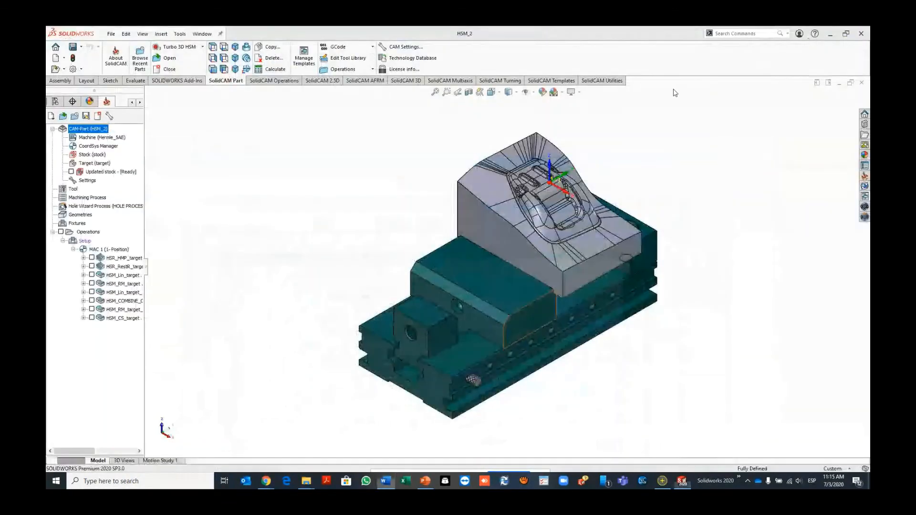
{"action": "left_click", "coordinate": [835, 35]}
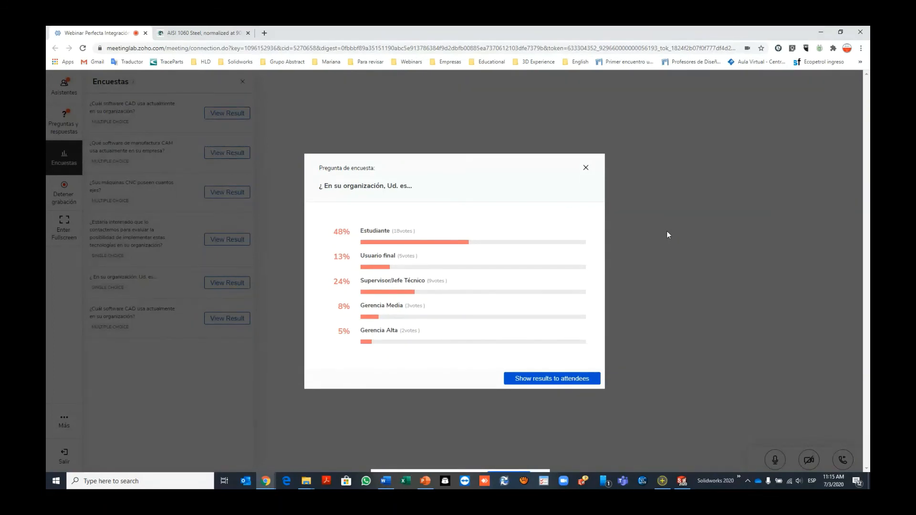
{"action": "left_click", "coordinate": [586, 168]}
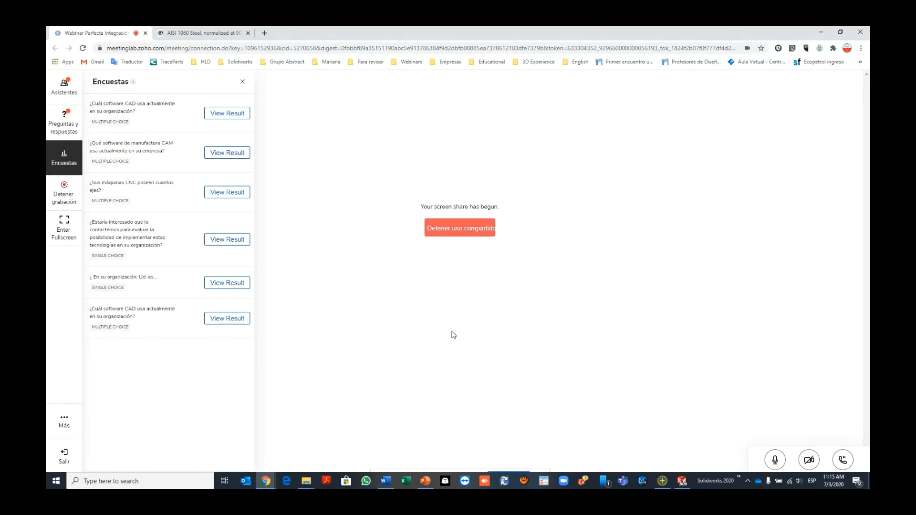
Step: Review the attendees' questions and answers, and stop sharing the screen in the webinar
{"action": "left_click", "coordinate": [64, 121]}
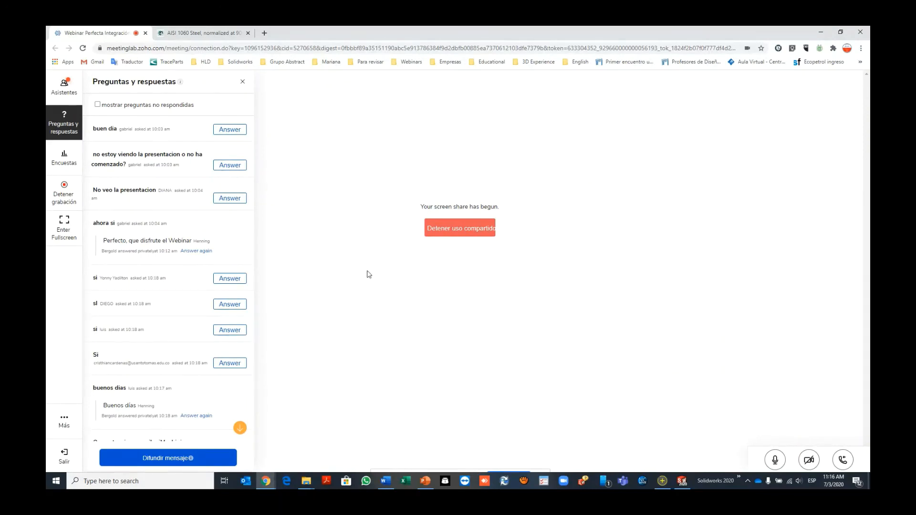
{"action": "scroll", "coordinate": [190, 273], "scroll_direction": "down", "scroll_amount": 5}
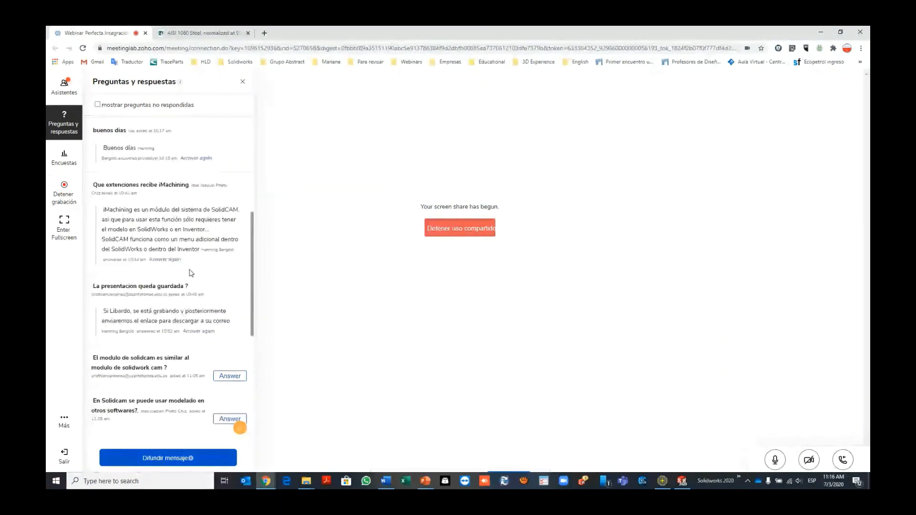
{"action": "scroll", "coordinate": [195, 274], "scroll_direction": "up", "scroll_amount": 5}
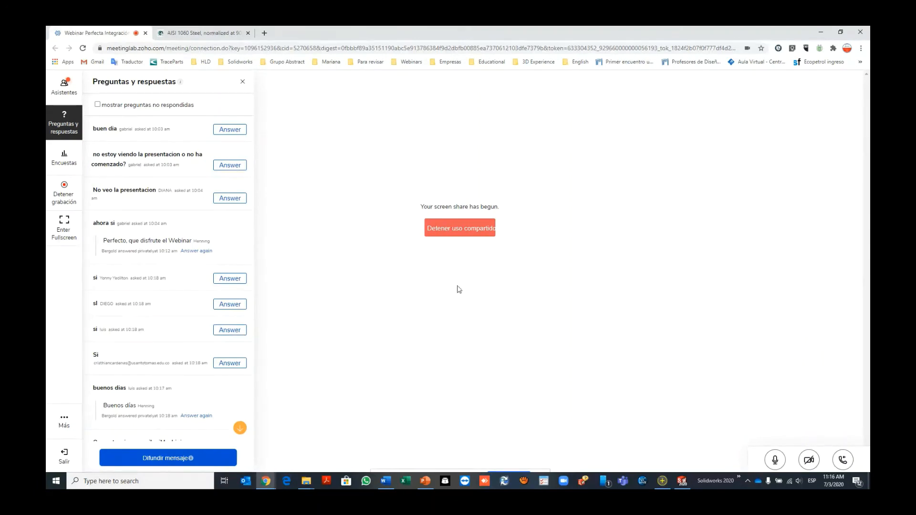
{"action": "left_click", "coordinate": [467, 235]}
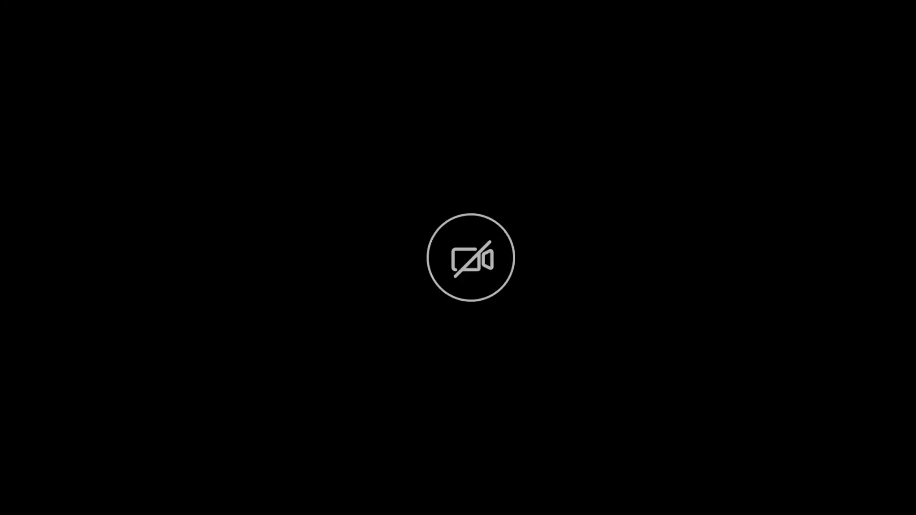